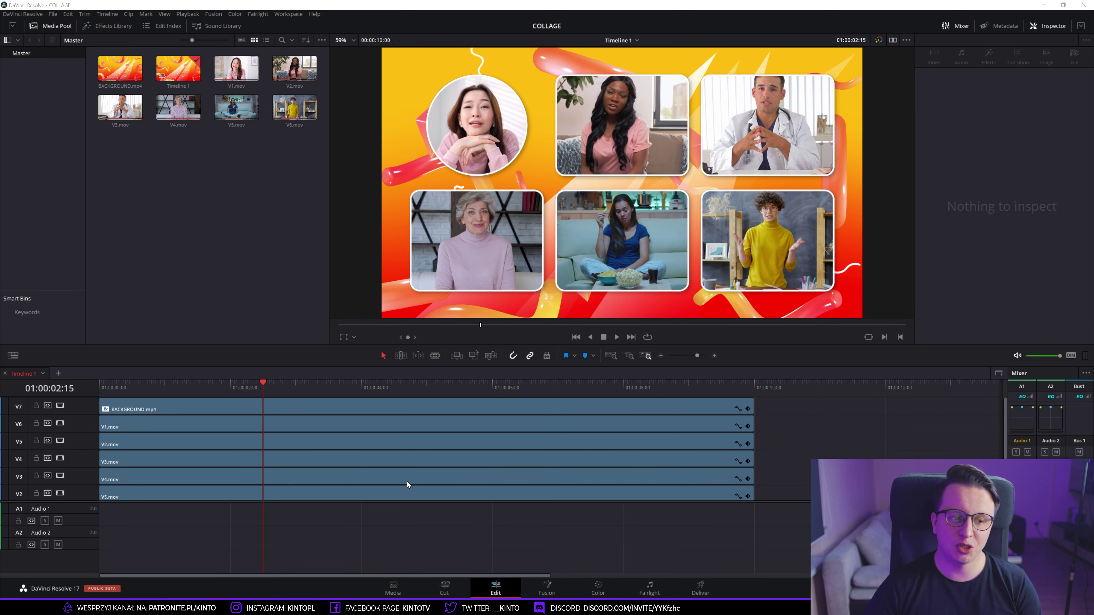
Create an empty timeline named TUTORIAL with 7 video tracks and 1 audio track.
{"action": "left_click", "coordinate": [203, 385]}
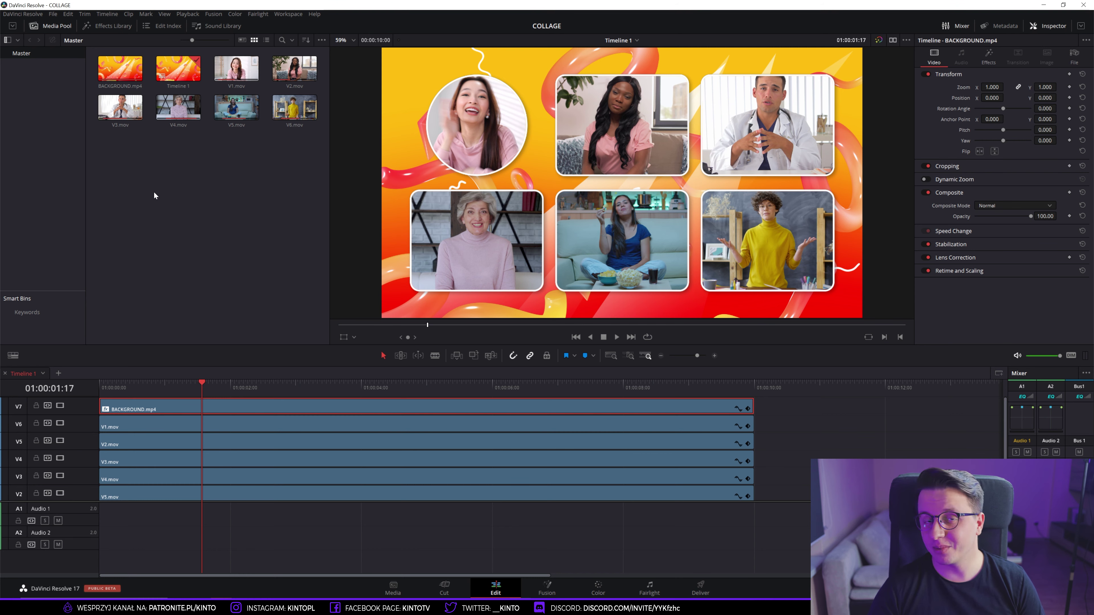
{"action": "right_click", "coordinate": [184, 149]}
{"action": "mouse_move", "coordinate": [197, 157]}
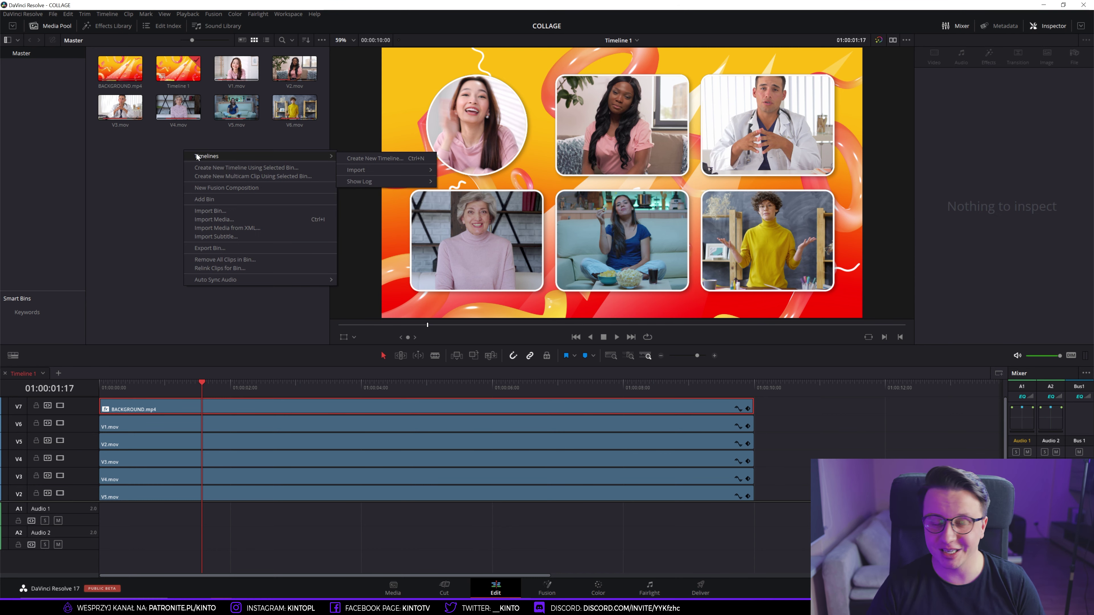
{"action": "left_click", "coordinate": [358, 158]}
{"action": "type", "text": "TUTORIAL"}
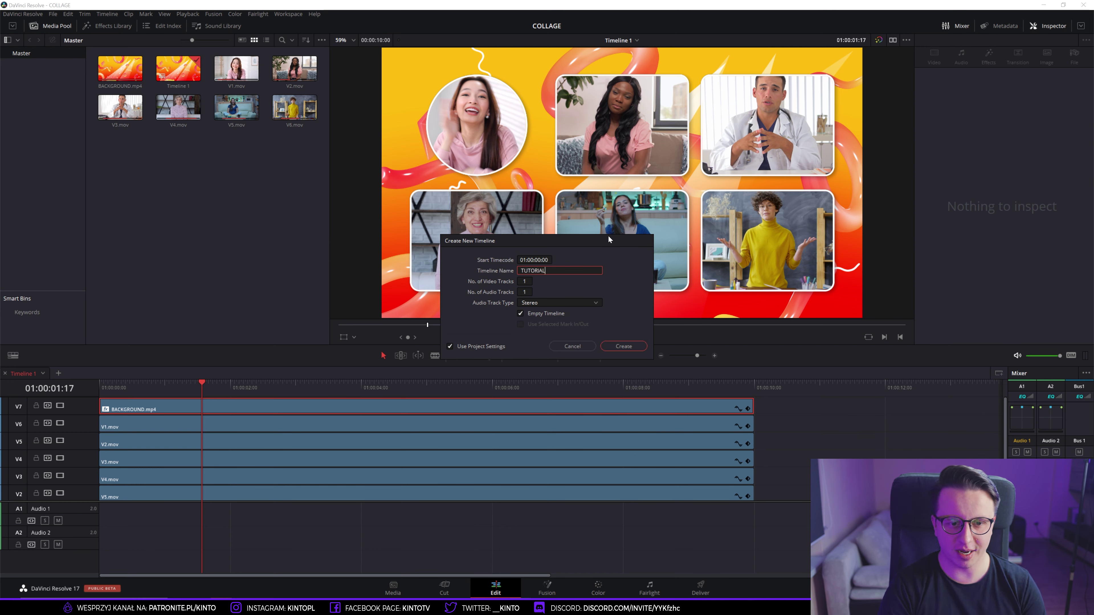
{"action": "left_click", "coordinate": [523, 282]}
{"action": "type", "text": "7"}
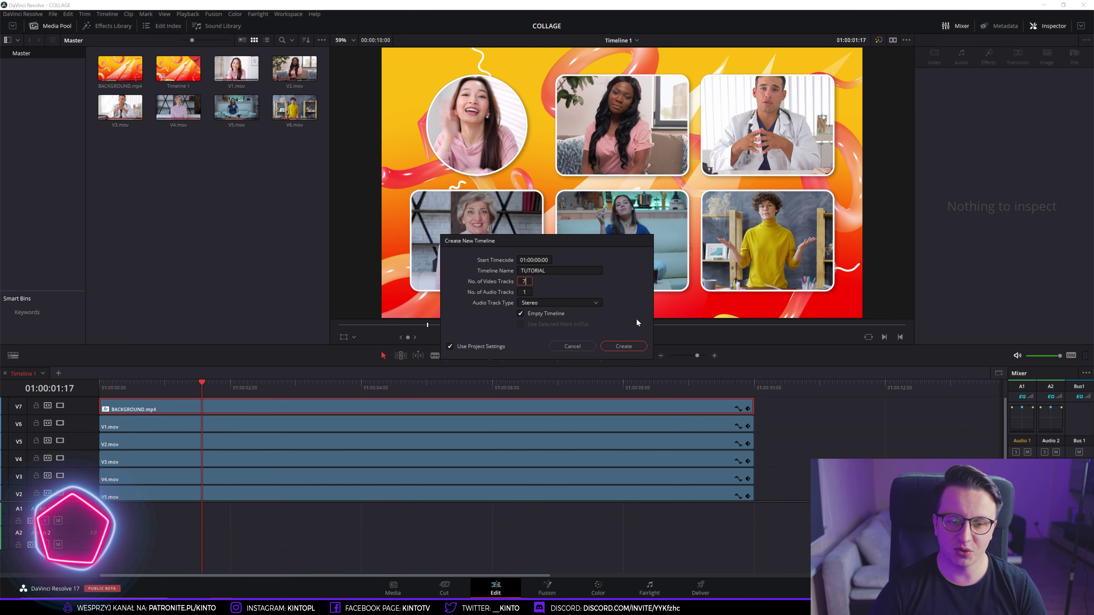
{"action": "left_click", "coordinate": [621, 345]}
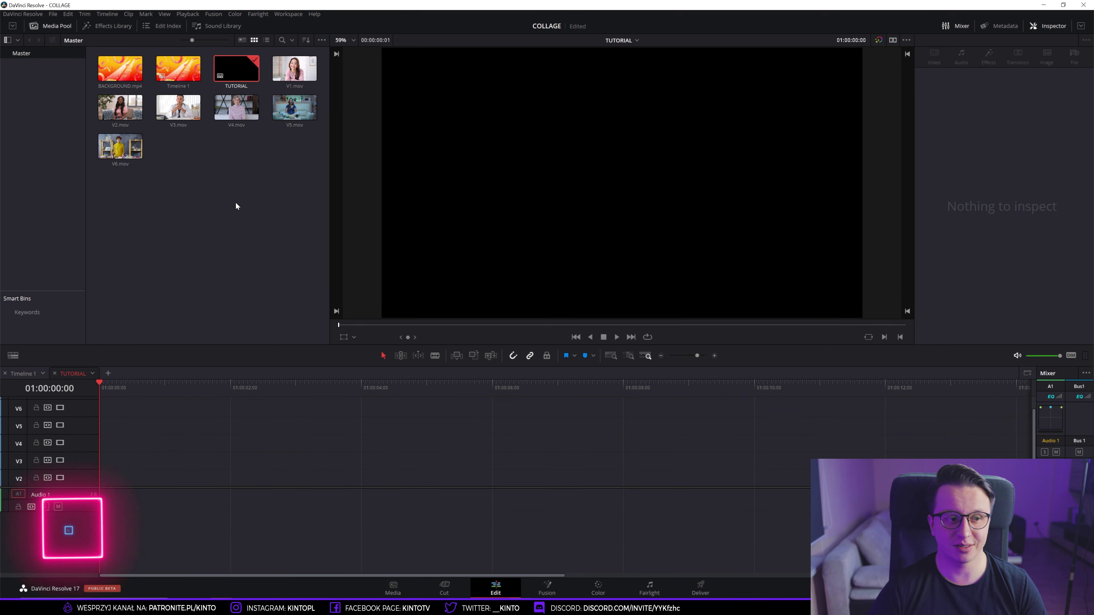
Place BACKGROUND.mp4 on track V7 and trim it to end at five seconds.
{"action": "mouse_move", "coordinate": [84, 488]}
{"action": "left_mouse_down"}
{"action": "mouse_move", "coordinate": [78, 541]}
{"action": "mouse_move", "coordinate": [78, 527]}
{"action": "left_mouse_up"}
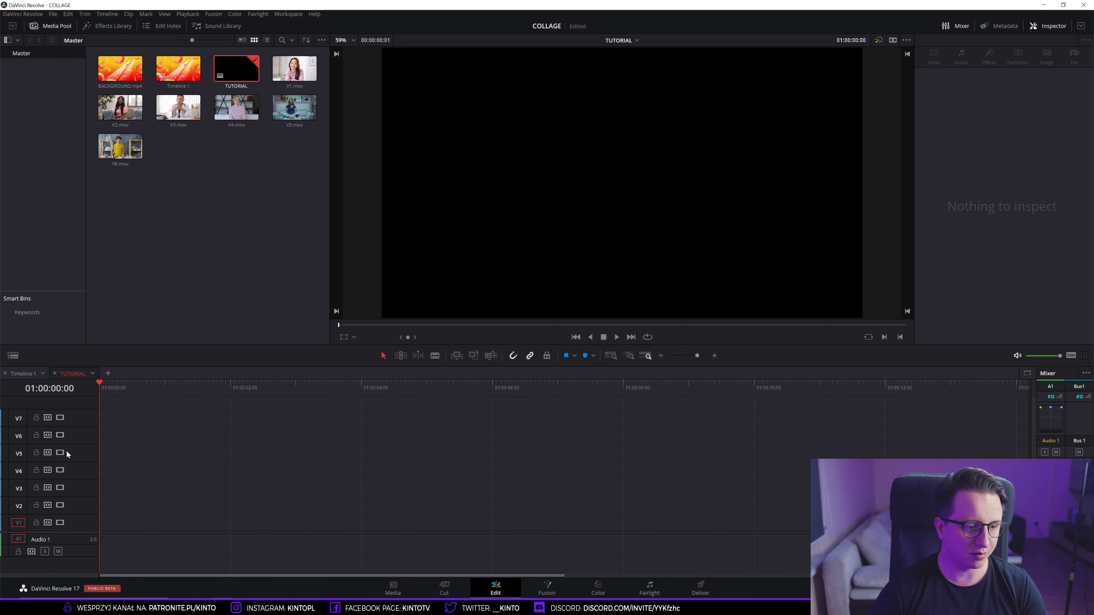
{"action": "left_click_drag", "start_coordinate": [120, 68], "coordinate": [100, 418]}
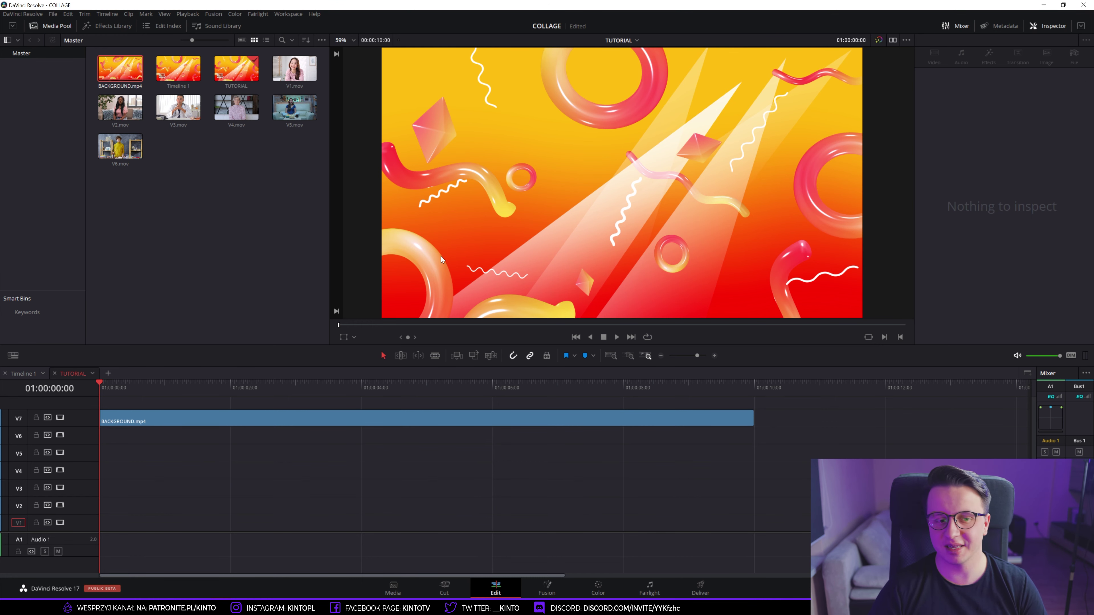
{"action": "left_click_drag", "start_coordinate": [351, 384], "coordinate": [361, 384]}
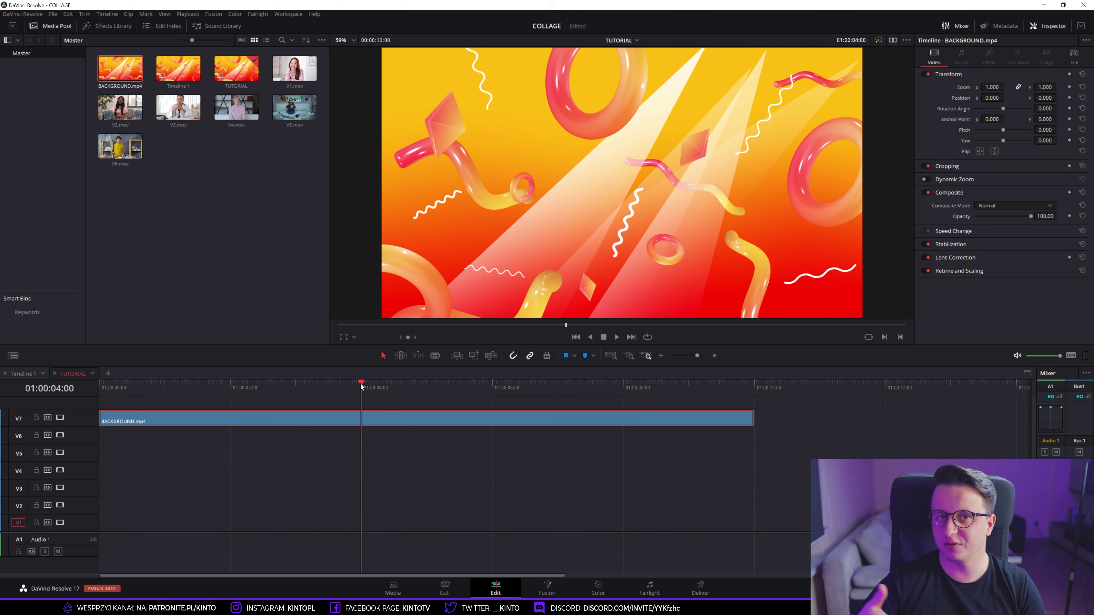
{"action": "left_click_drag", "start_coordinate": [360, 385], "coordinate": [427, 387]}
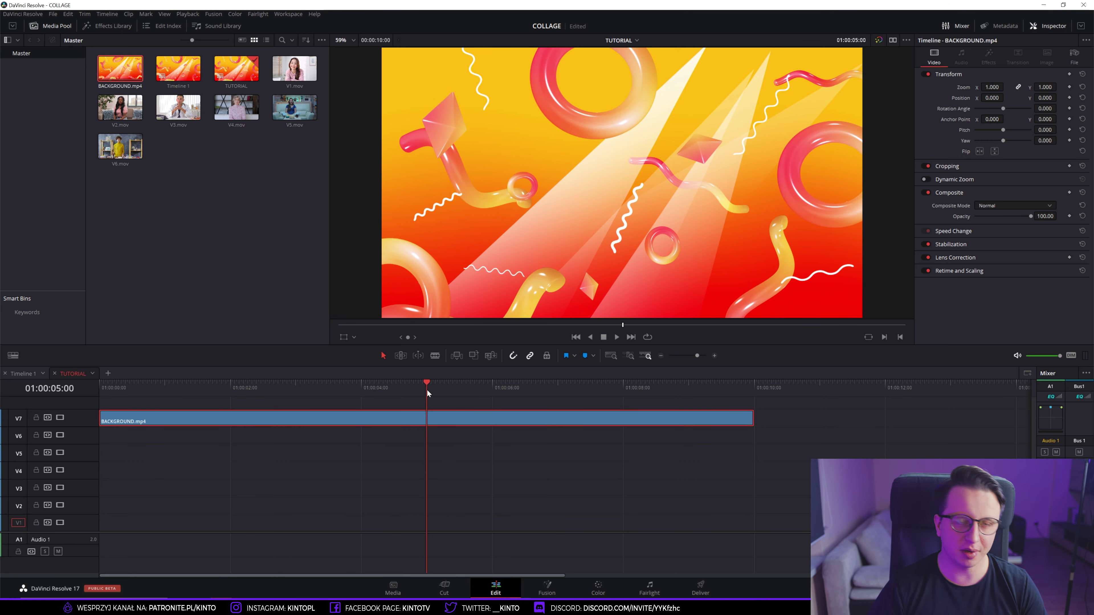
{"action": "left_click_drag", "start_coordinate": [752, 419], "coordinate": [427, 416]}
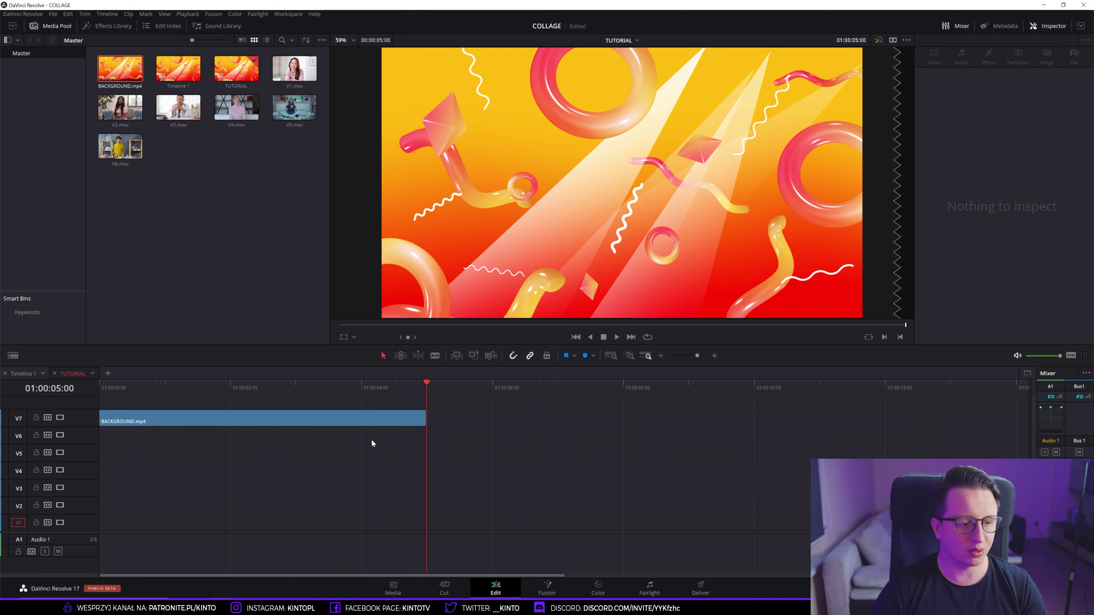
Stack V1, V3, V2, V5, V4 and V6.mov on tracks V6 down to V1, with the playhead at 01:00:01:27.
{"action": "left_click_drag", "start_coordinate": [293, 73], "coordinate": [102, 437]}
{"action": "left_click_drag", "start_coordinate": [178, 108], "coordinate": [104, 461]}
{"action": "left_click_drag", "start_coordinate": [121, 108], "coordinate": [98, 478]}
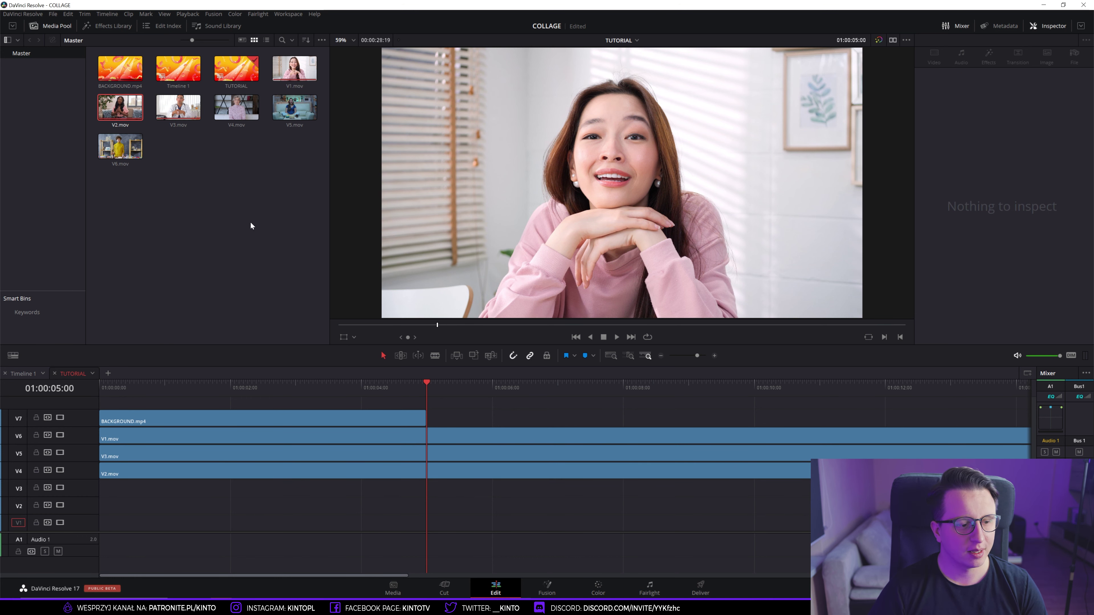
{"action": "left_click_drag", "start_coordinate": [294, 107], "coordinate": [103, 487]}
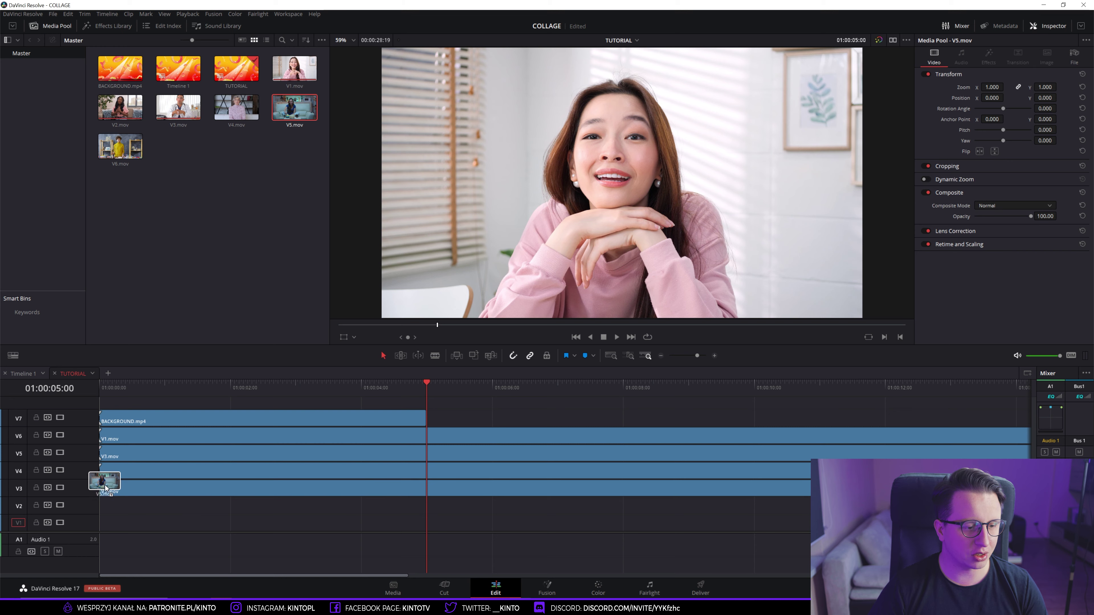
{"action": "left_click_drag", "start_coordinate": [237, 108], "coordinate": [100, 512]}
{"action": "mouse_move", "coordinate": [120, 146]}
{"action": "left_mouse_down"}
{"action": "mouse_move", "coordinate": [142, 247]}
{"action": "mouse_move", "coordinate": [103, 522]}
{"action": "left_mouse_up"}
{"action": "left_click", "coordinate": [169, 387]}
{"action": "left_click", "coordinate": [223, 387]}
{"action": "left_click_drag", "start_coordinate": [225, 428], "coordinate": [232, 528]}
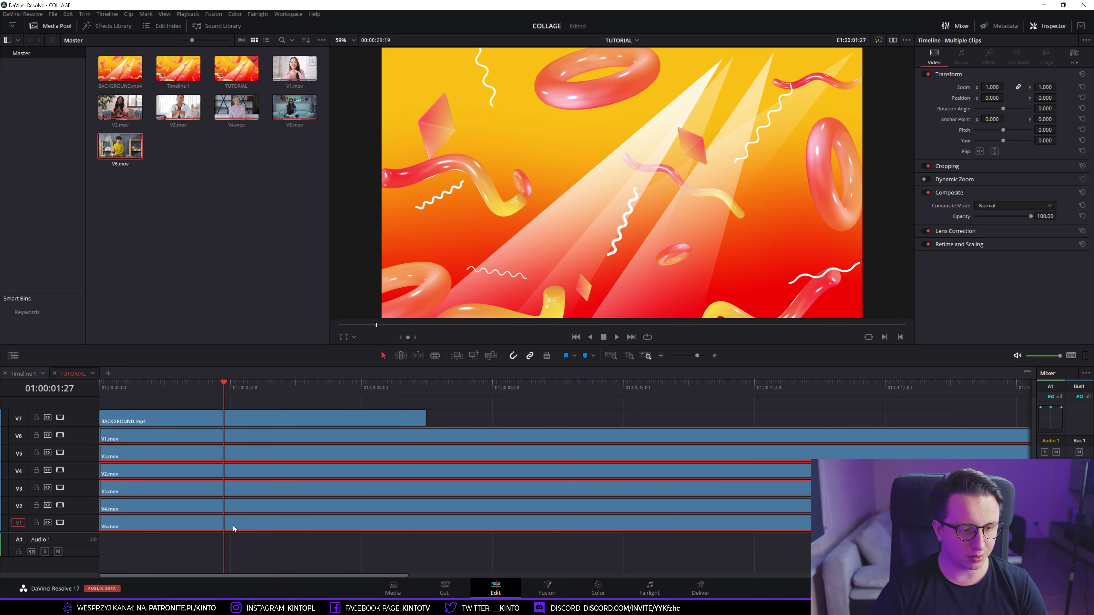
Cut off the six clips' heads at the playhead and slide them to the timeline start.
{"action": "key", "text": "ctrl+b"}
{"action": "key", "text": "BackSpace"}
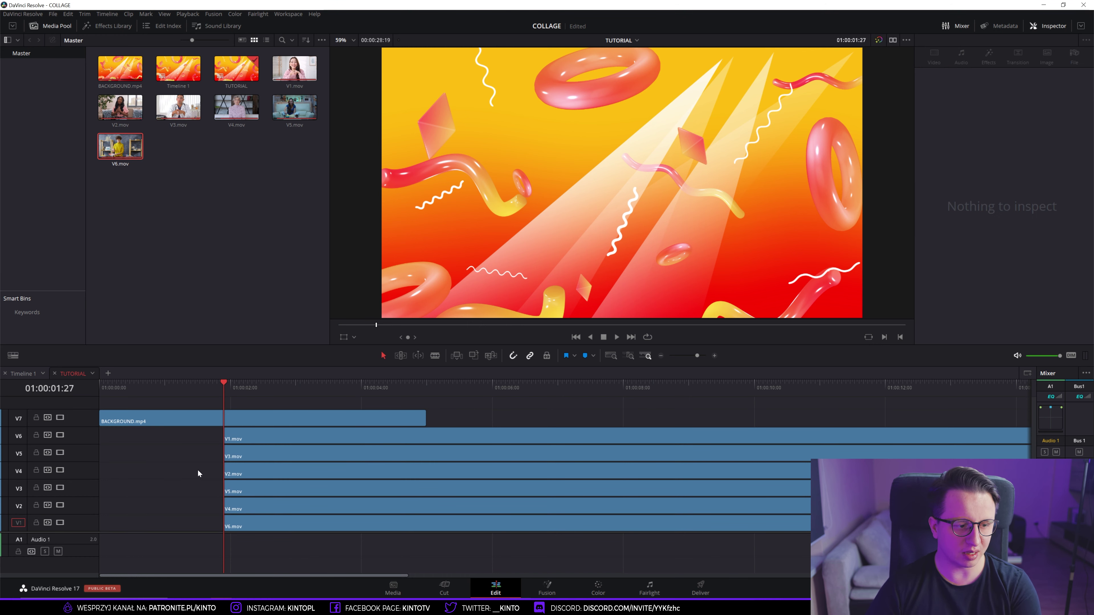
{"action": "left_click_drag", "start_coordinate": [560, 414], "coordinate": [460, 518]}
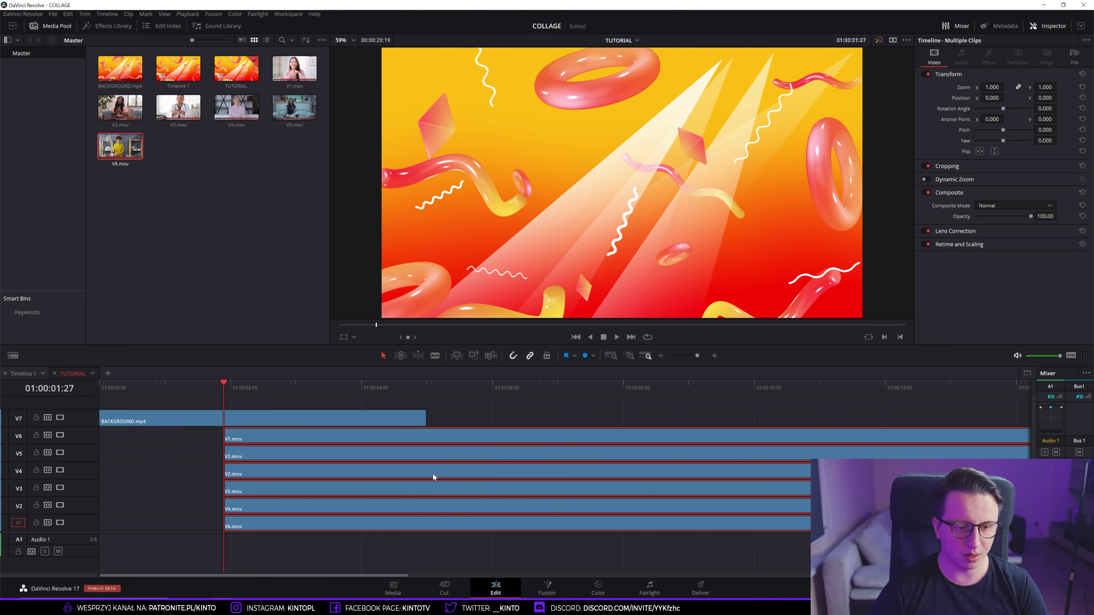
{"action": "left_click_drag", "start_coordinate": [432, 474], "coordinate": [290, 467]}
{"action": "left_click", "coordinate": [577, 403]}
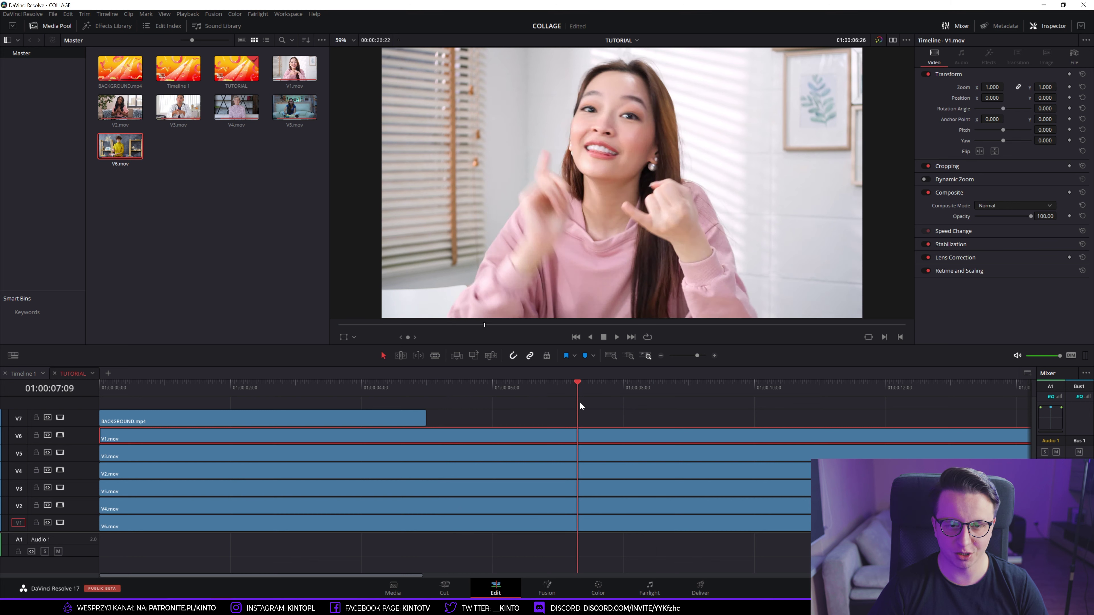
Split the six clips at five seconds and delete everything after that point.
{"action": "left_click_drag", "start_coordinate": [605, 415], "coordinate": [599, 508]}
{"action": "left_click", "coordinate": [418, 386]}
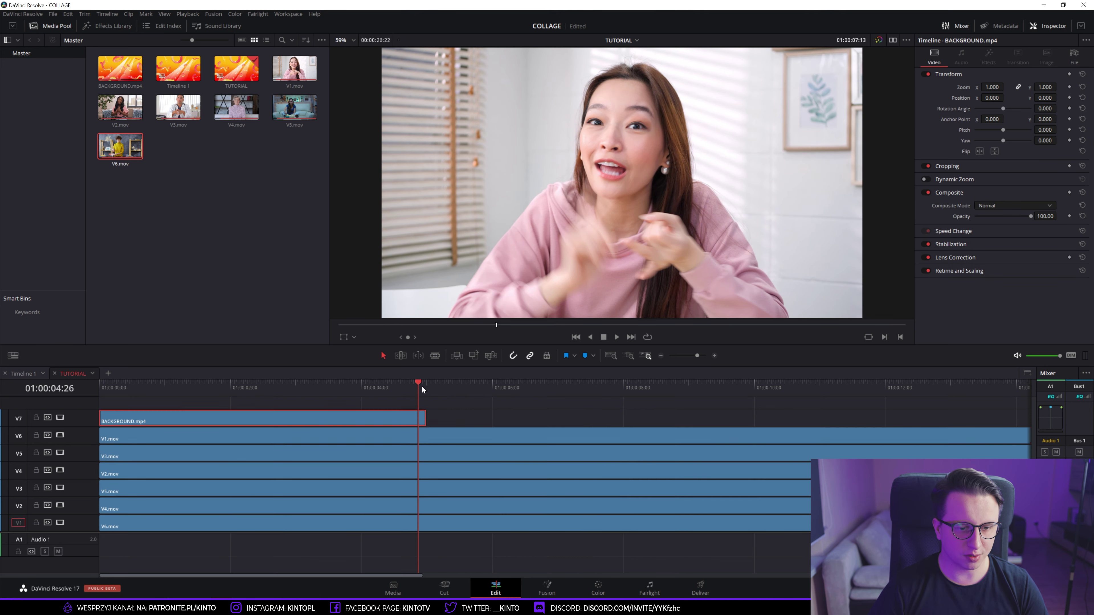
{"action": "left_click_drag", "start_coordinate": [464, 417], "coordinate": [451, 533]}
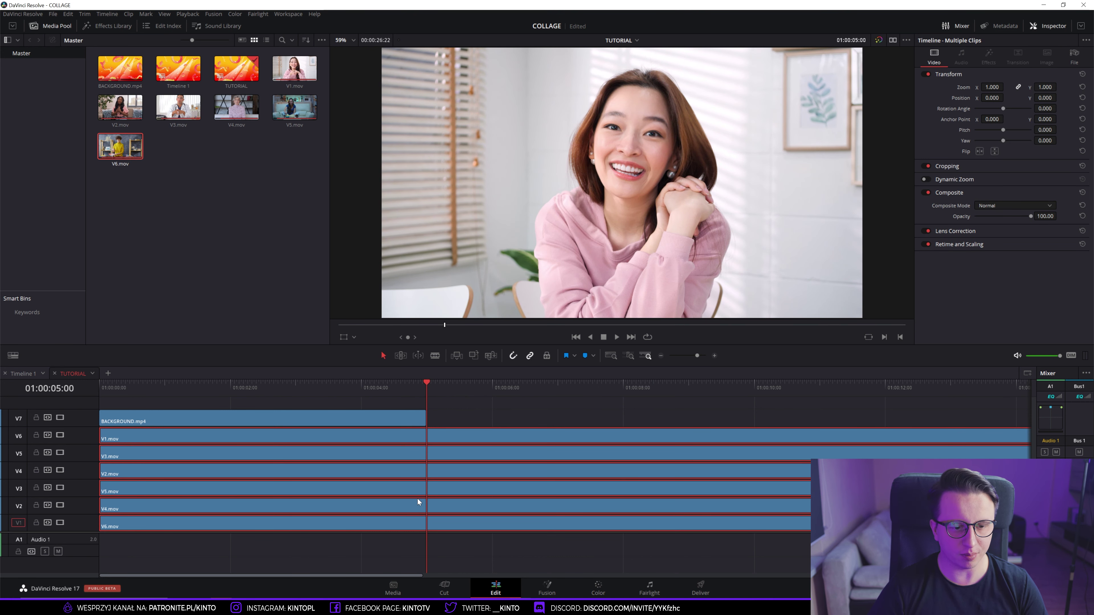
{"action": "key", "text": "ctrl+b"}
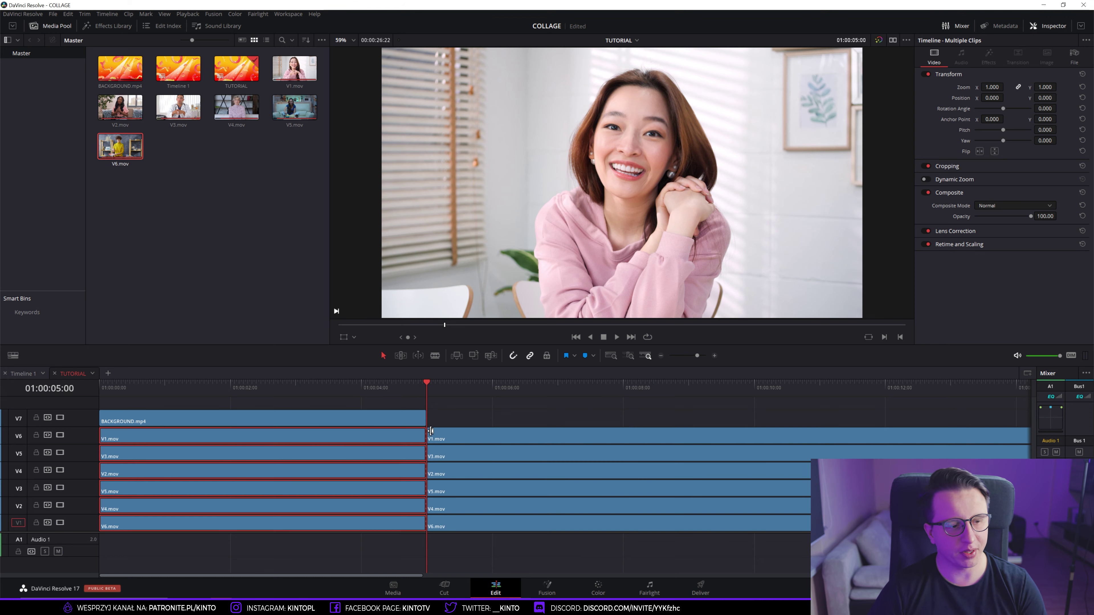
{"action": "left_click_drag", "start_coordinate": [452, 417], "coordinate": [444, 545]}
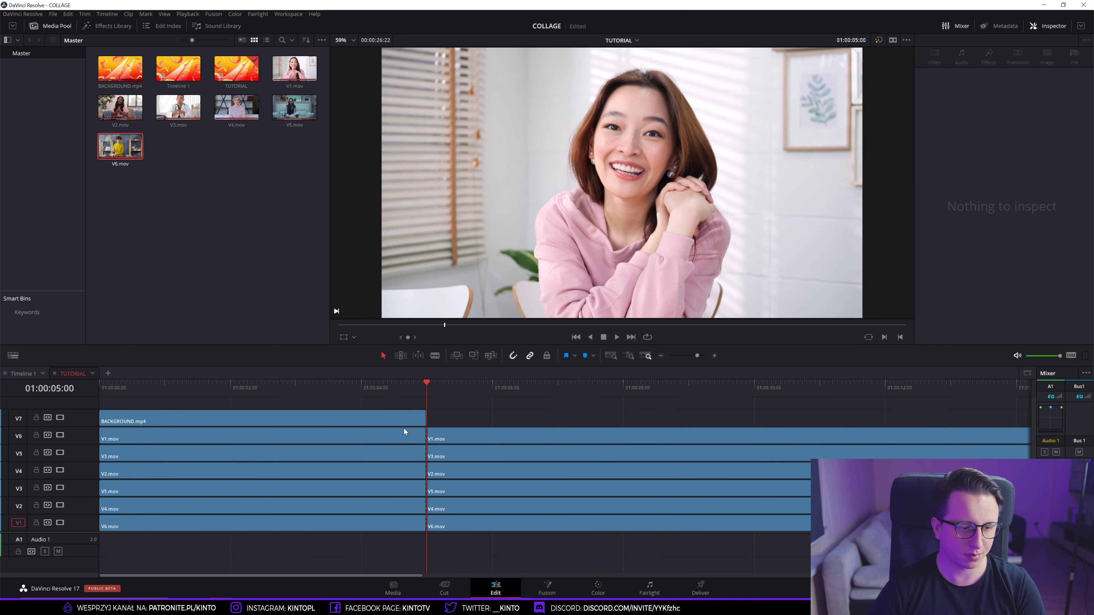
{"action": "key", "text": "Delete"}
Hide tracks V7 through V2 one by one to check each clip, then re-enable them all.
{"action": "left_click_drag", "start_coordinate": [424, 391], "coordinate": [157, 382]}
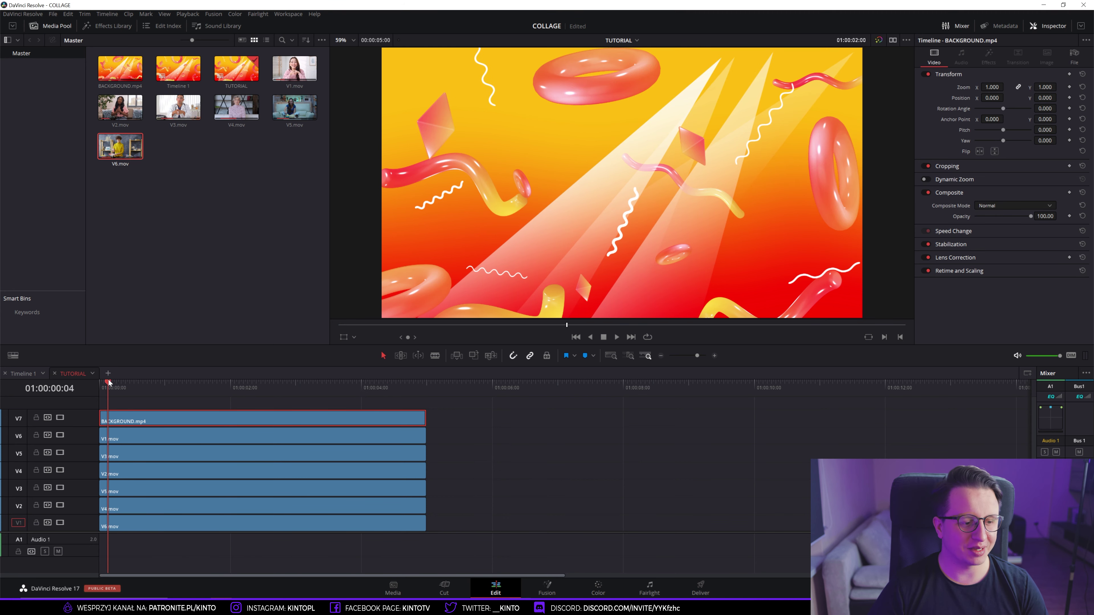
{"action": "left_click", "coordinate": [60, 417]}
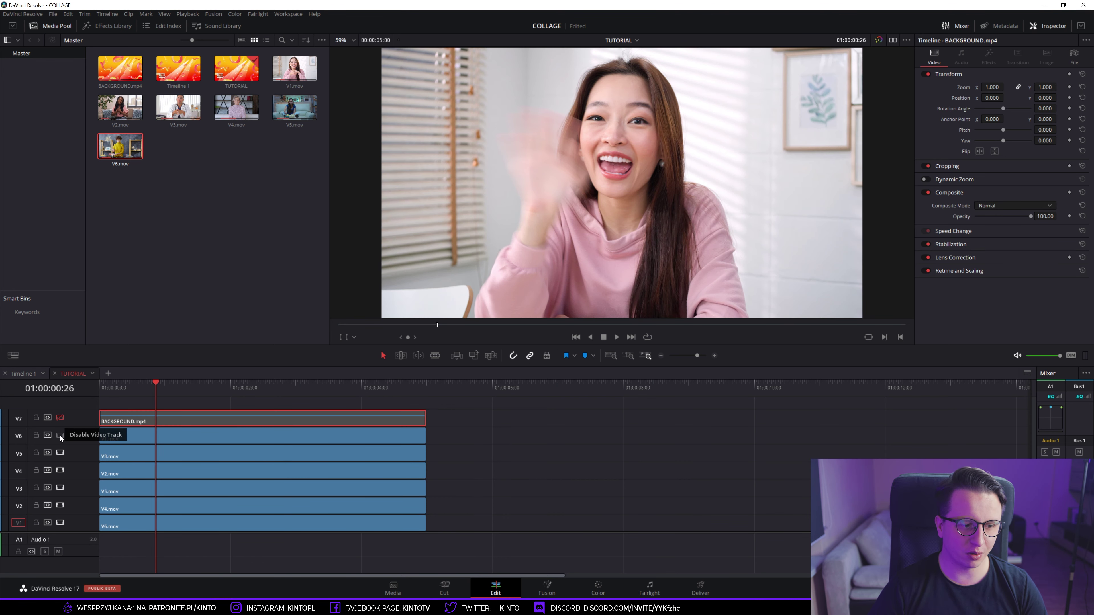
{"action": "left_click", "coordinate": [60, 435]}
{"action": "left_click", "coordinate": [59, 454]}
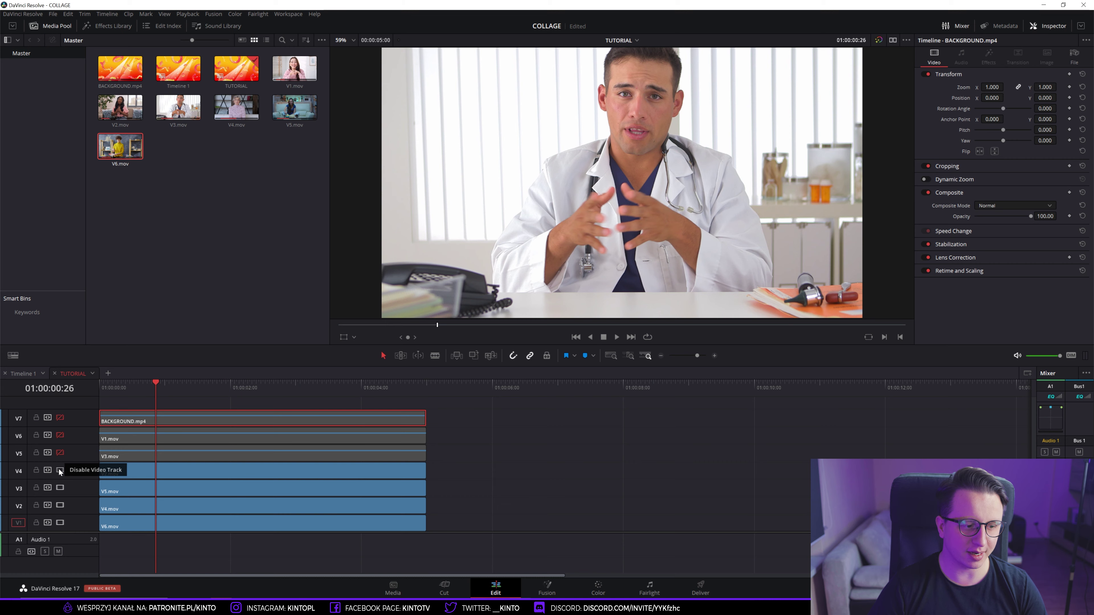
{"action": "left_click", "coordinate": [60, 469]}
{"action": "left_click", "coordinate": [63, 486]}
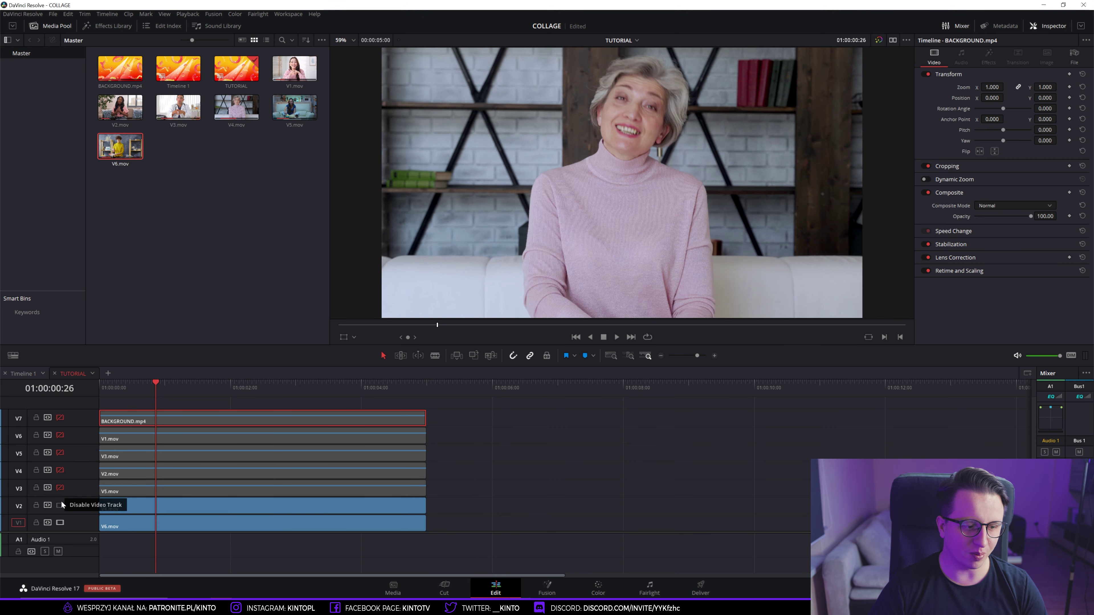
{"action": "left_click", "coordinate": [59, 503]}
{"action": "left_click", "coordinate": [60, 505]}
{"action": "left_click", "coordinate": [60, 487]}
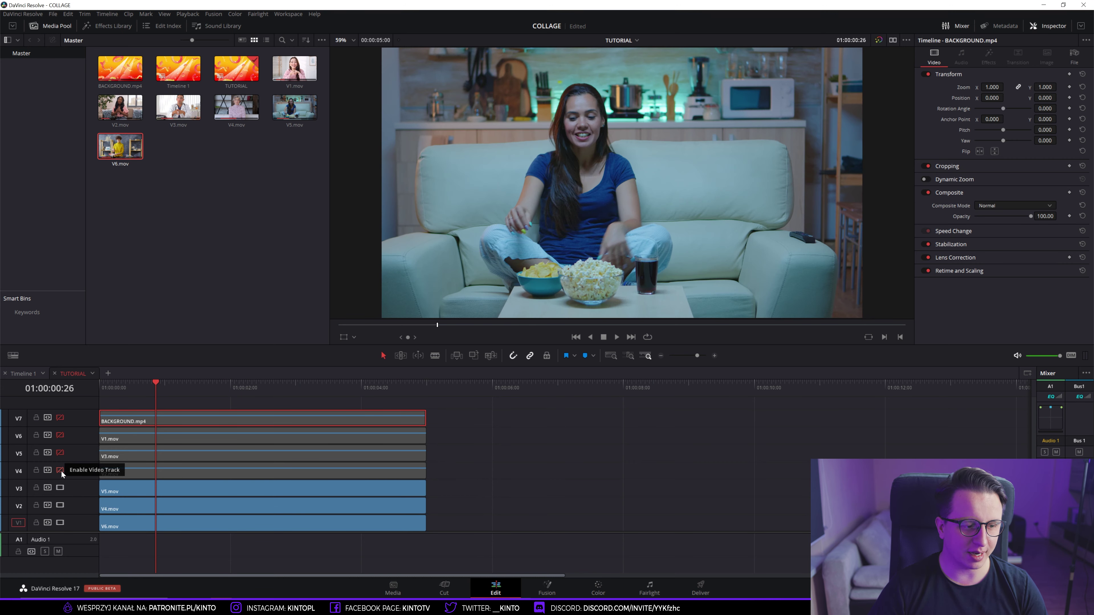
{"action": "left_click", "coordinate": [60, 471]}
{"action": "left_click", "coordinate": [59, 452]}
{"action": "left_click", "coordinate": [60, 435]}
{"action": "left_click", "coordinate": [61, 417]}
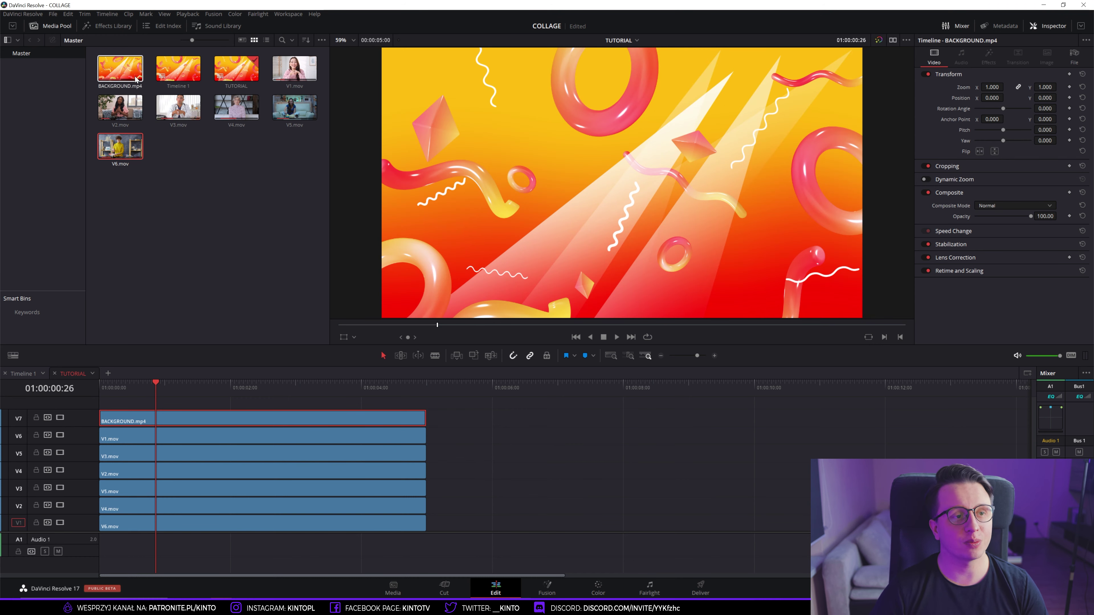
Apply the Video Collage effect to BACKGROUND.mp4 on V7 and show its Inspector settings.
{"action": "left_click", "coordinate": [117, 27]}
{"action": "left_click", "coordinate": [308, 41]}
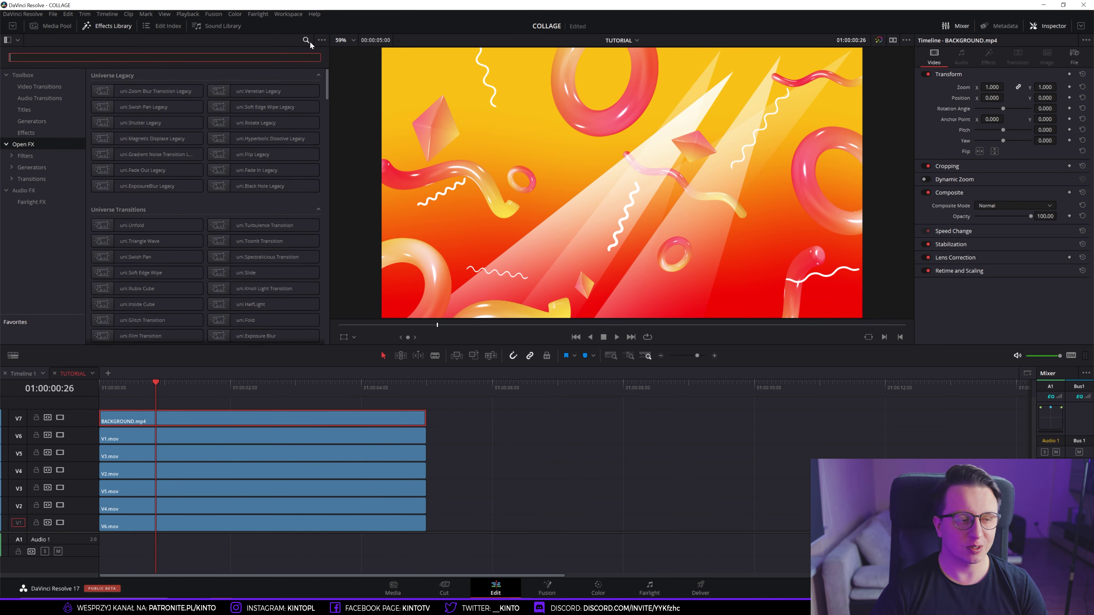
{"action": "type", "text": "video col"}
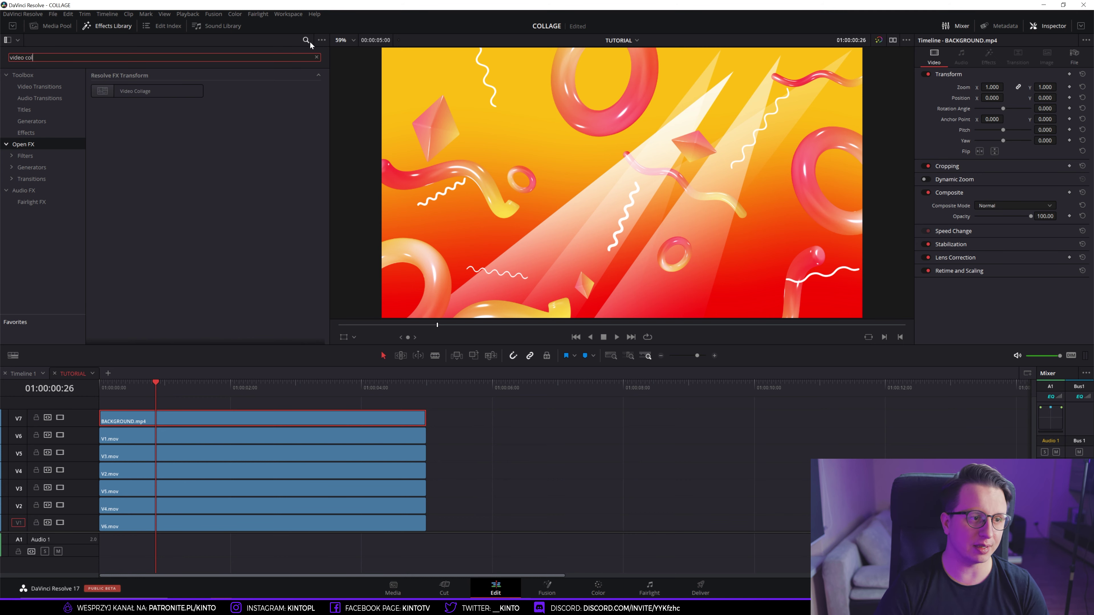
{"action": "mouse_move", "coordinate": [146, 91]}
{"action": "left_mouse_down"}
{"action": "mouse_move", "coordinate": [277, 238]}
{"action": "mouse_move", "coordinate": [145, 422]}
{"action": "left_mouse_up"}
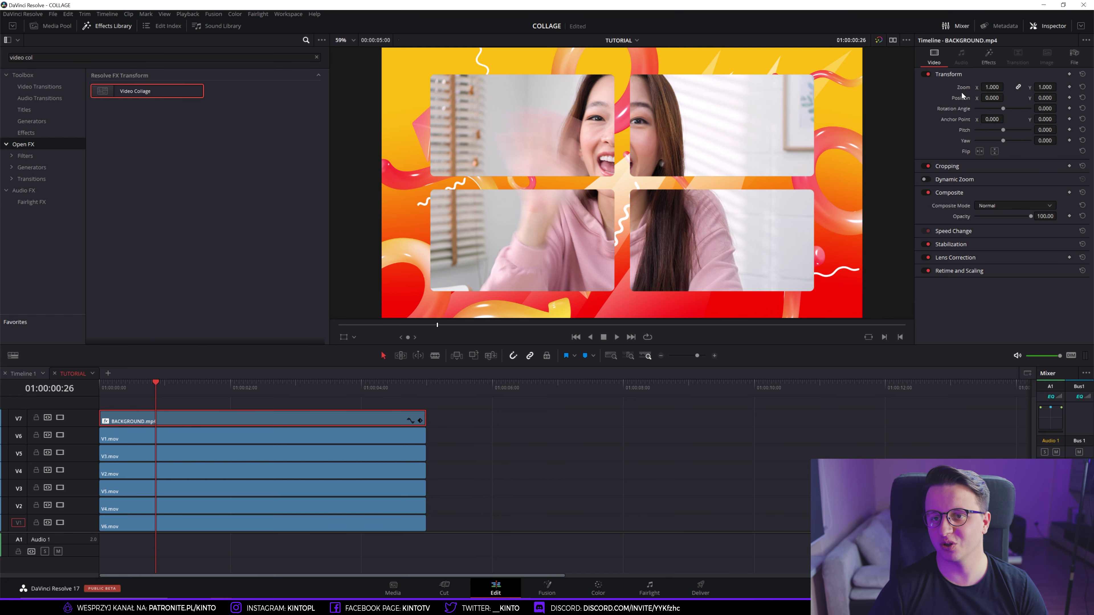
{"action": "left_click", "coordinate": [991, 60]}
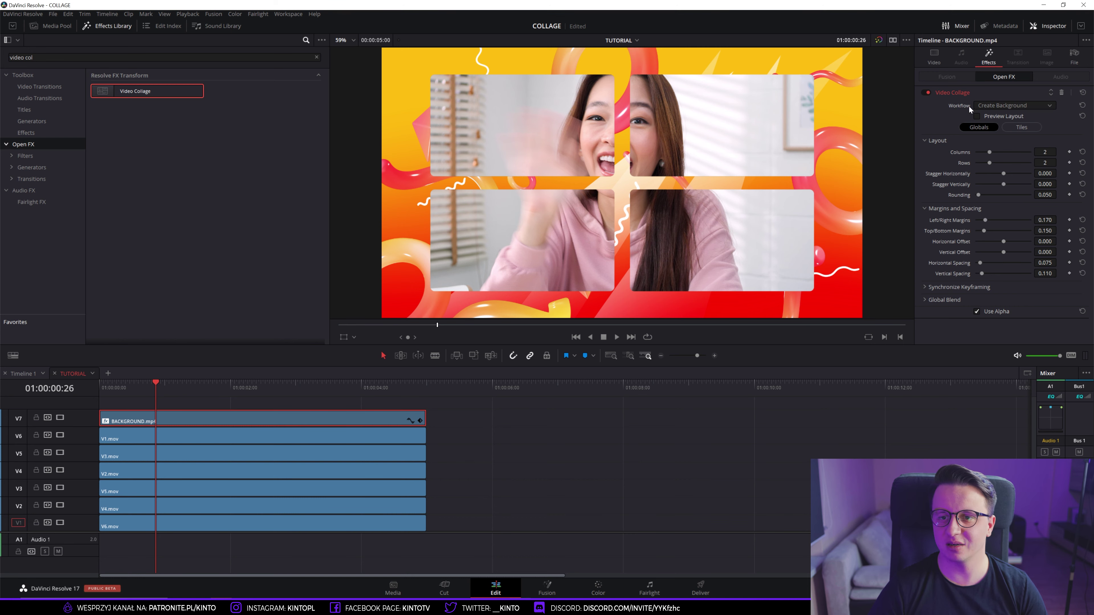
Set the Video Collage workflow to Create Background and enable Preview Layout.
{"action": "left_click", "coordinate": [987, 106]}
{"action": "left_click", "coordinate": [1000, 126]}
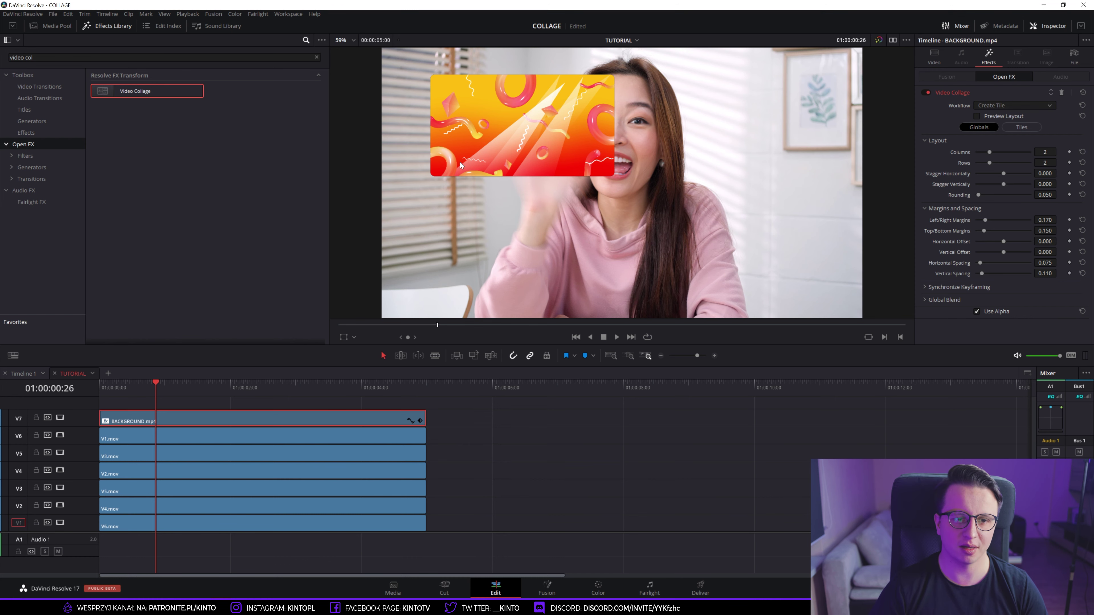
{"action": "left_click", "coordinate": [1005, 106]}
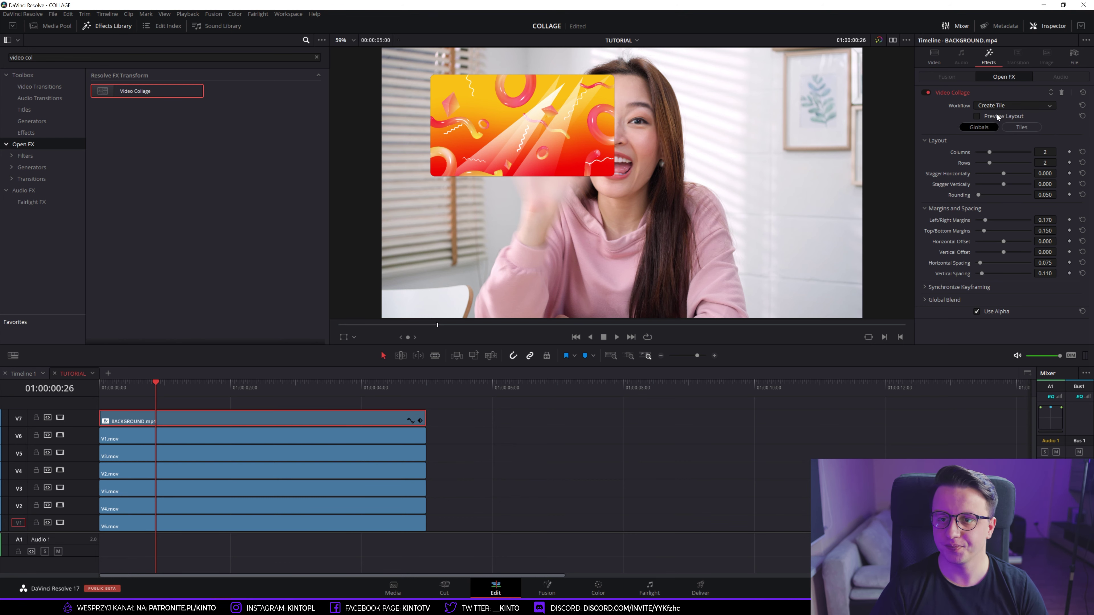
{"action": "left_click", "coordinate": [997, 114]}
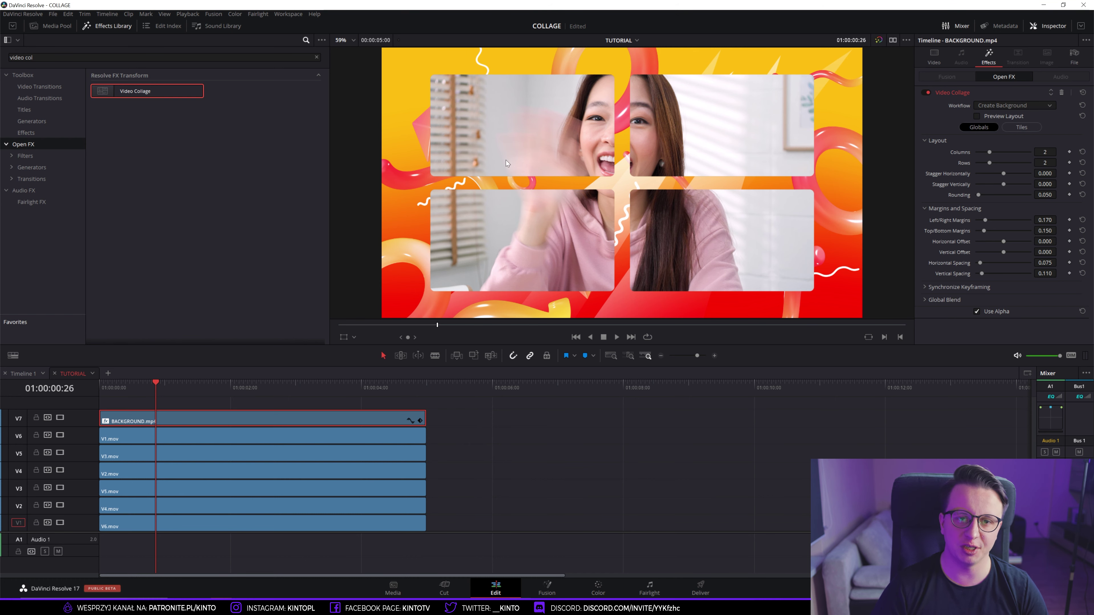
{"action": "left_click", "coordinate": [977, 117]}
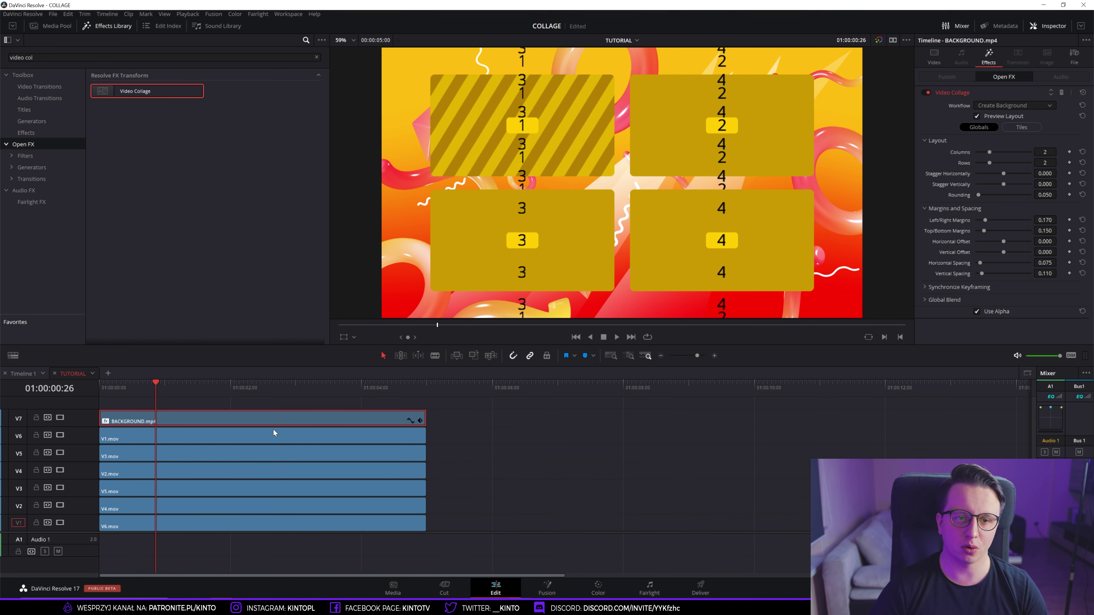
Turn off Preview Layout and try 3 columns with 3 rows, then 2 rows.
{"action": "left_click", "coordinate": [976, 117]}
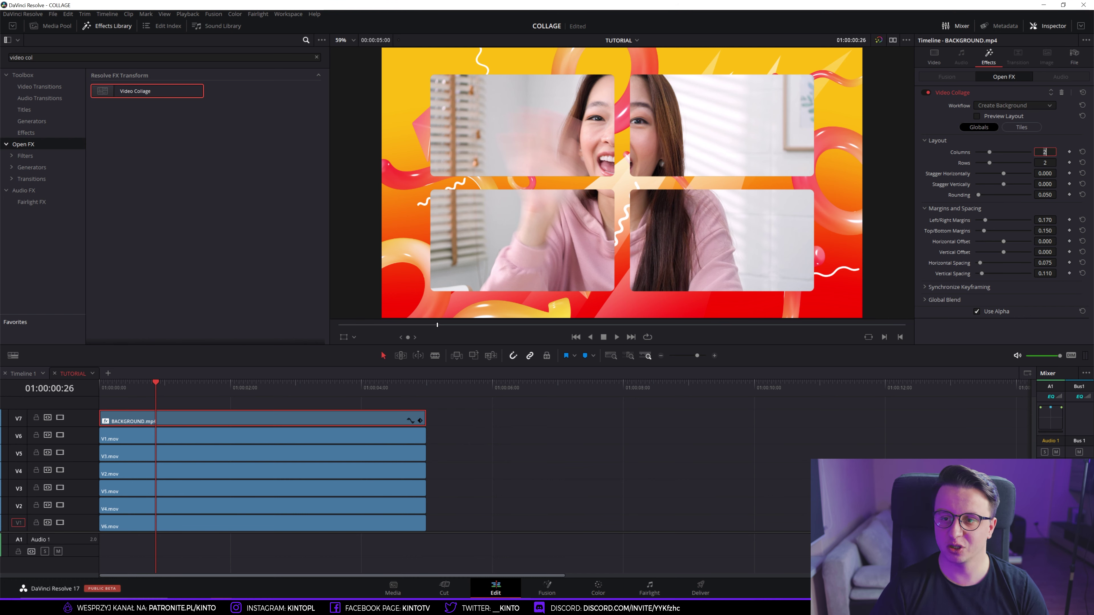
{"action": "left_click", "coordinate": [1045, 162]}
{"action": "type", "text": "3"}
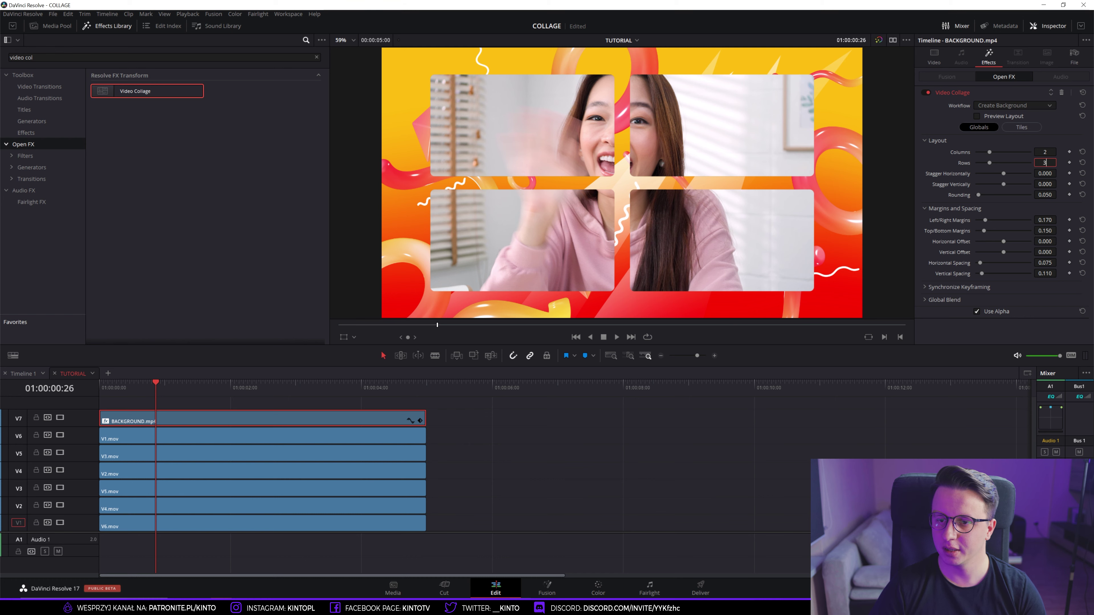
{"action": "left_click", "coordinate": [1045, 151]}
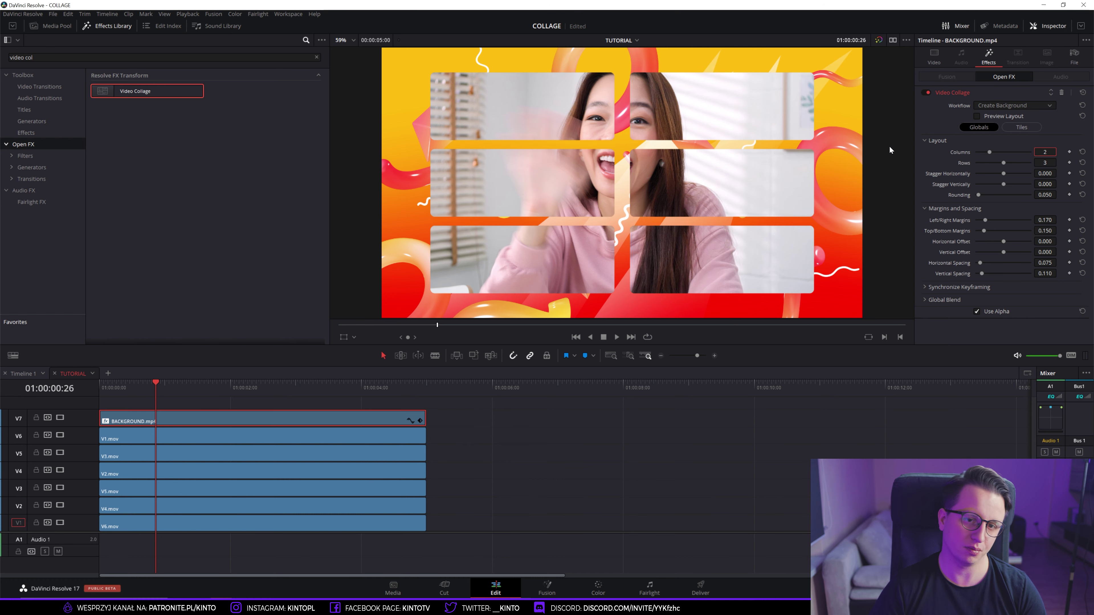
{"action": "type", "text": "3"}
{"action": "left_click", "coordinate": [1044, 162]}
{"action": "type", "text": "2"}
{"action": "left_click", "coordinate": [1044, 152]}
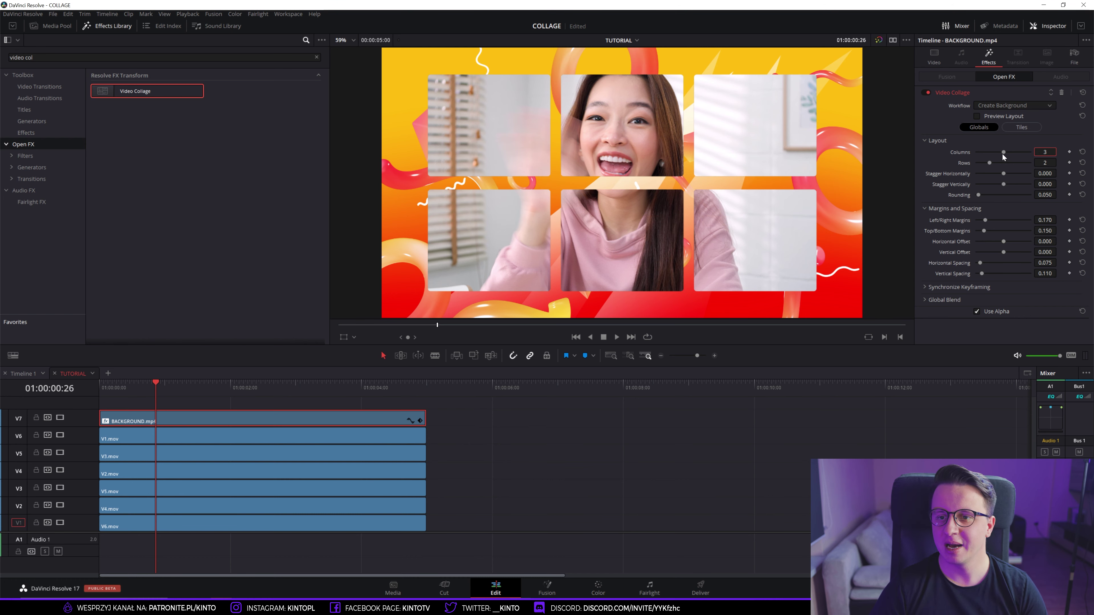
Test a 5×5 grid, then settle on 3 columns by 2 rows.
{"action": "left_click_drag", "start_coordinate": [1003, 152], "coordinate": [1058, 164]}
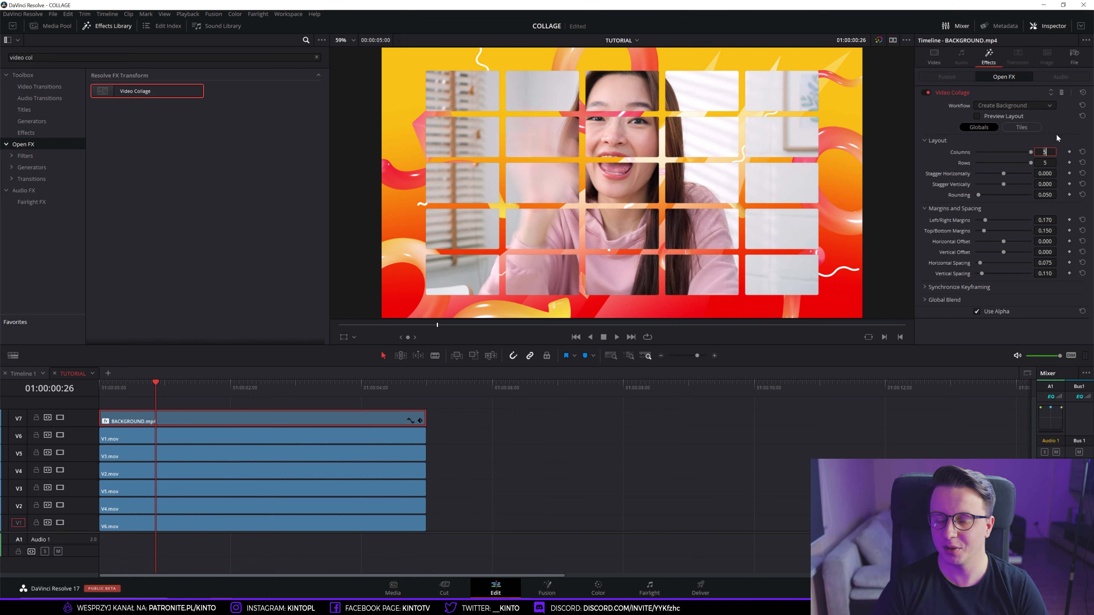
{"action": "type", "text": "2"}
{"action": "key", "text": "Tab"}
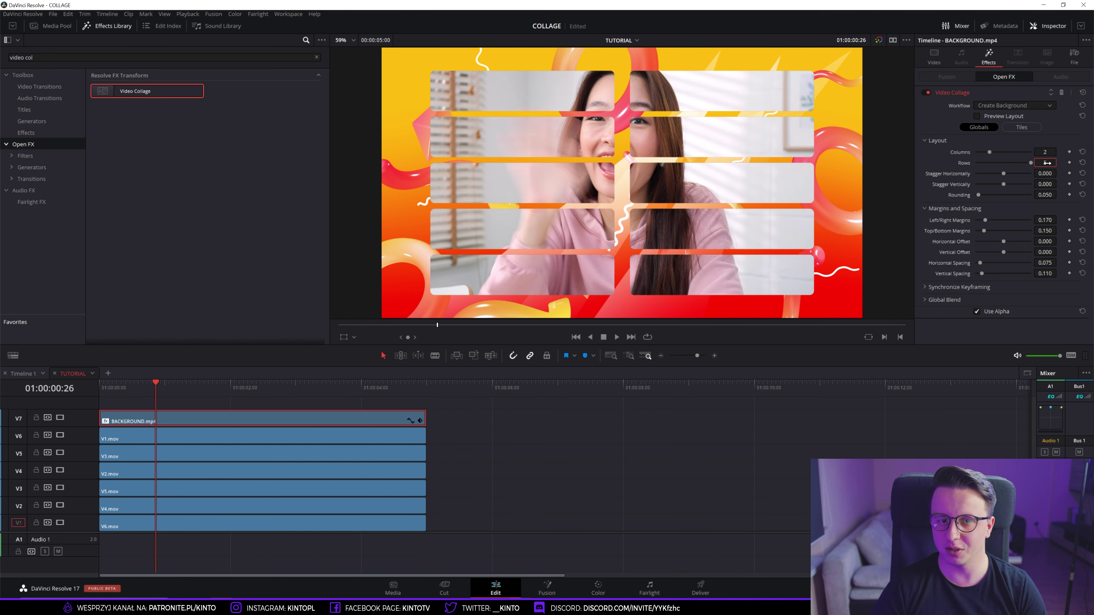
{"action": "type", "text": "3"}
{"action": "key", "text": "Tab"}
{"action": "type", "text": "2"}
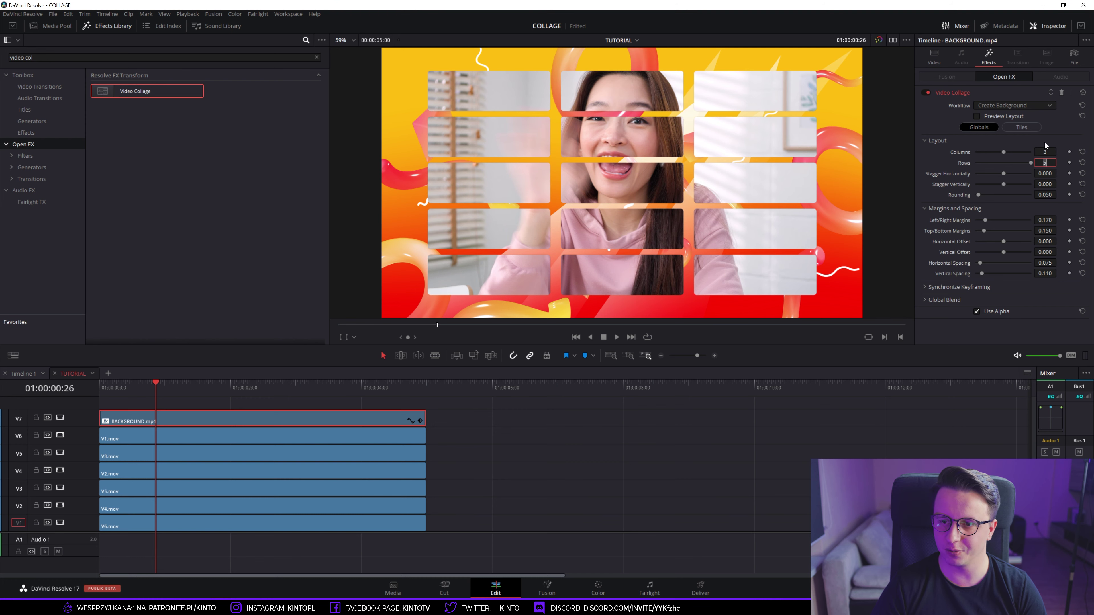
{"action": "key", "text": "Return"}
{"action": "left_click", "coordinate": [1040, 140]}
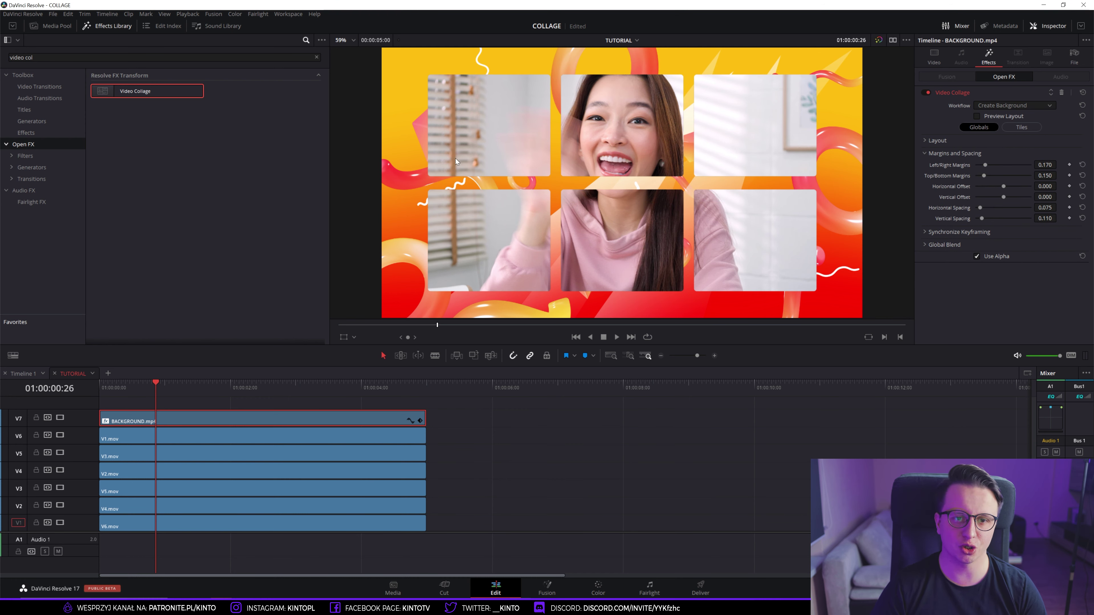
{"action": "left_click", "coordinate": [925, 141]}
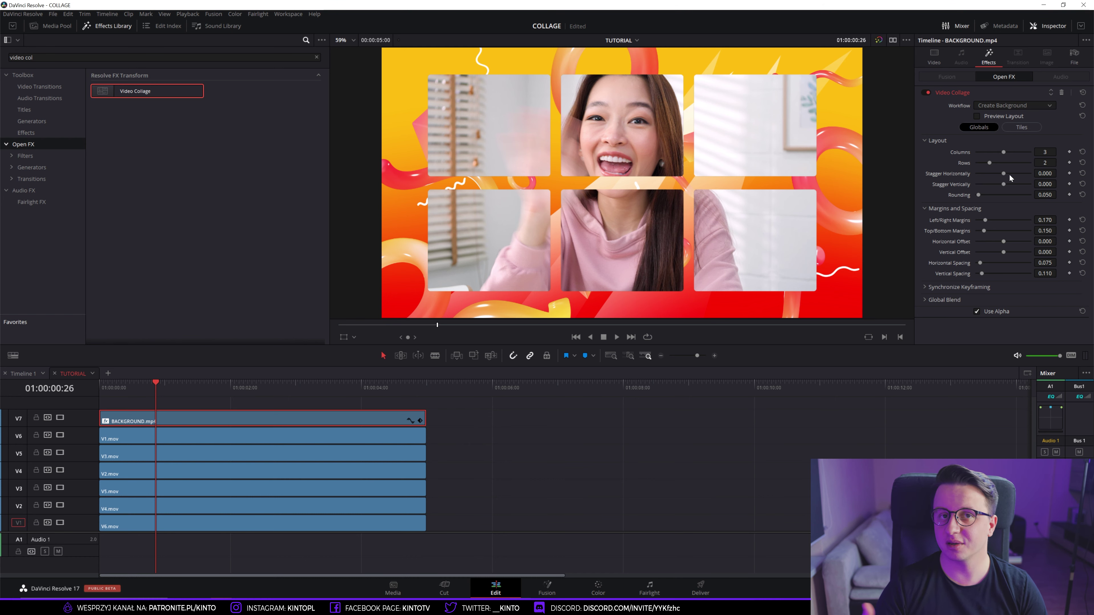
Try horizontal and vertical tile stagger, then reset both to zero.
{"action": "left_click_drag", "start_coordinate": [1010, 175], "coordinate": [971, 173]}
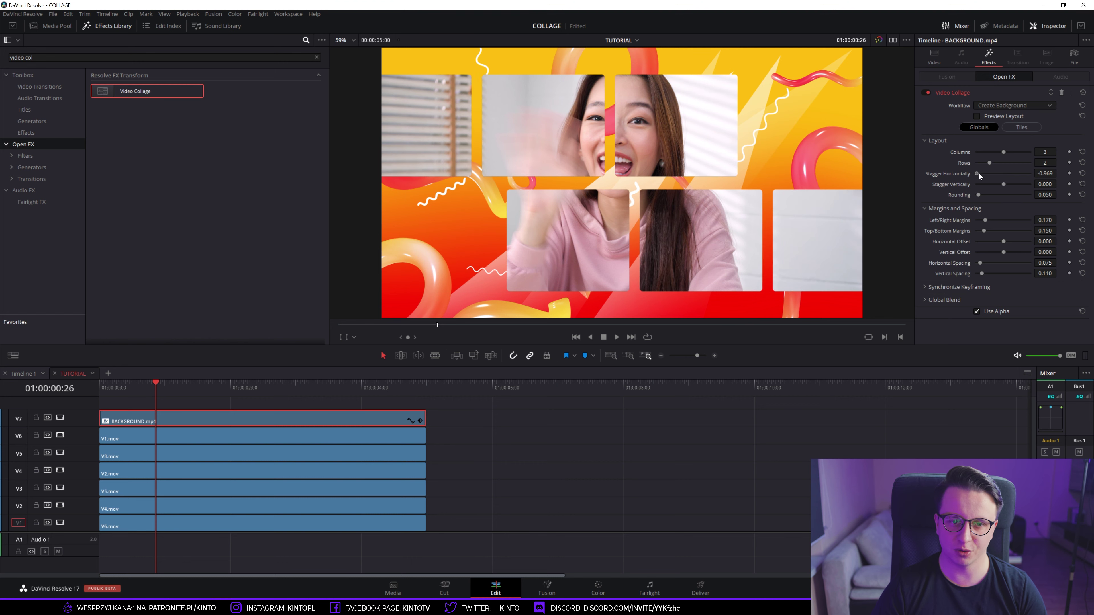
{"action": "double_click", "coordinate": [957, 173]}
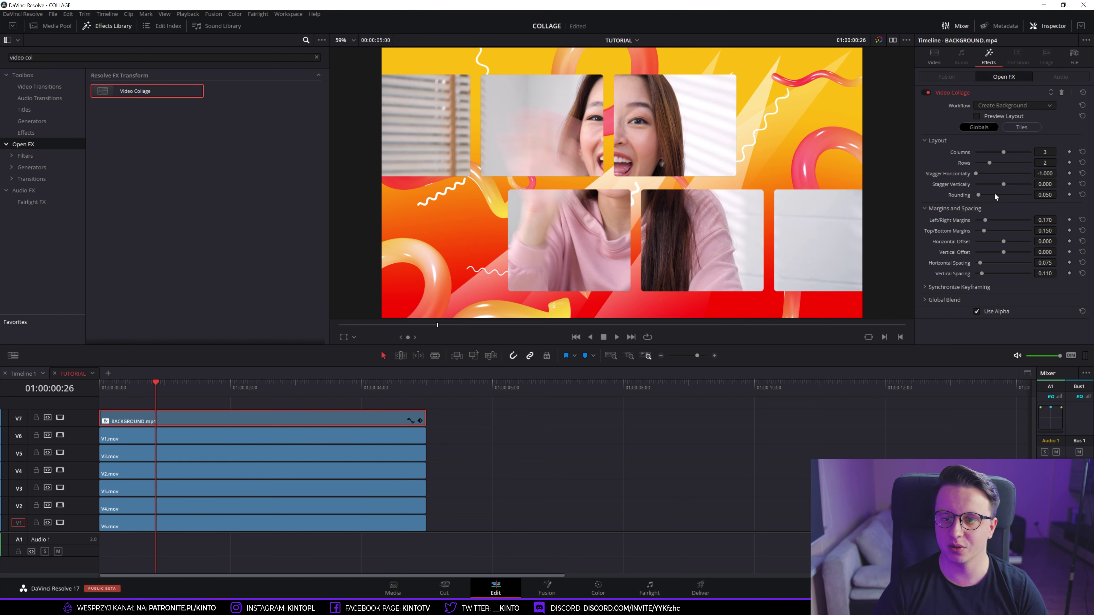
{"action": "left_click_drag", "start_coordinate": [1004, 184], "coordinate": [1007, 186]}
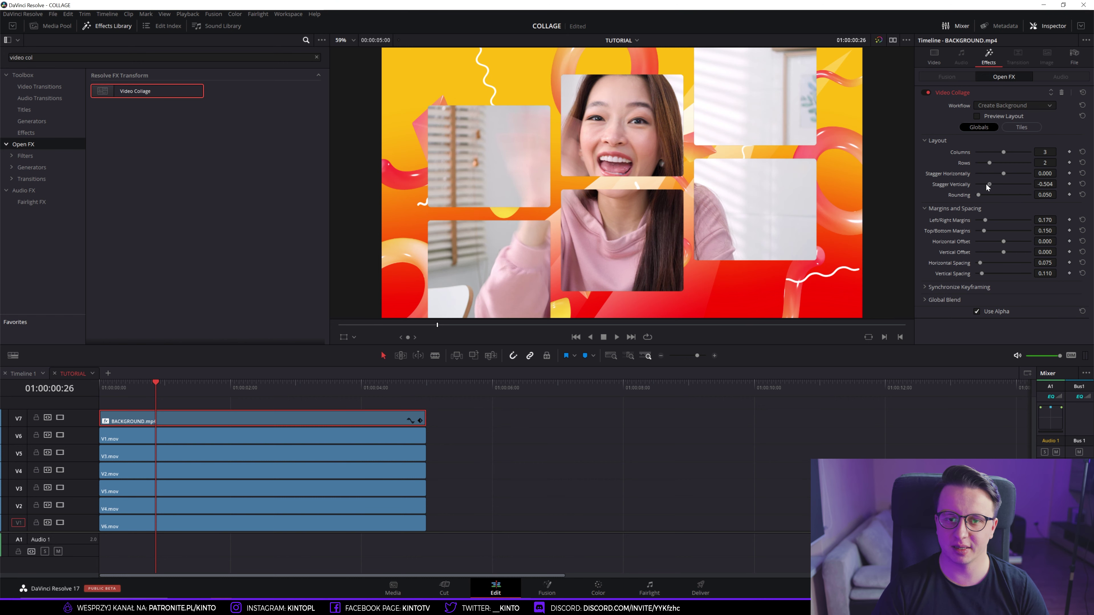
{"action": "double_click", "coordinate": [1006, 185]}
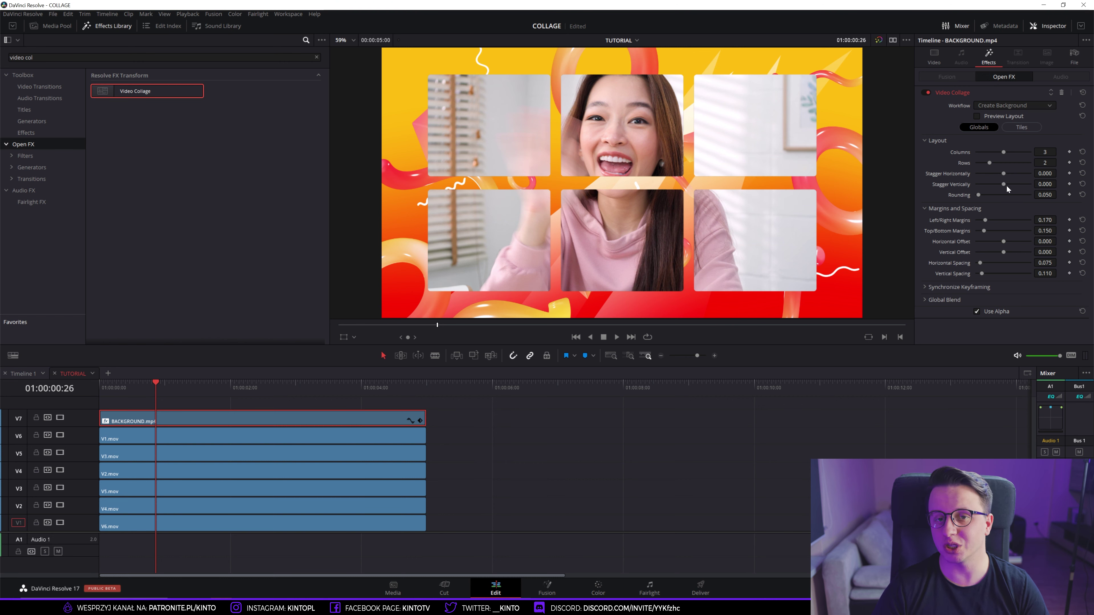
Set the collage tile corner Rounding to 0.201.
{"action": "double_click", "coordinate": [979, 196]}
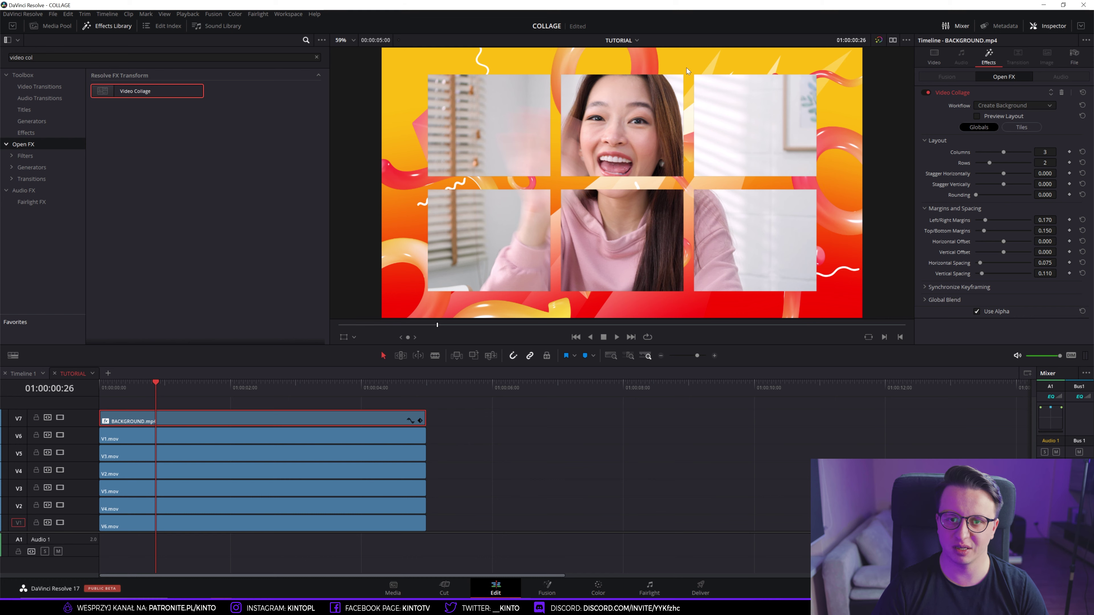
{"action": "left_click_drag", "start_coordinate": [976, 195], "coordinate": [1051, 194]}
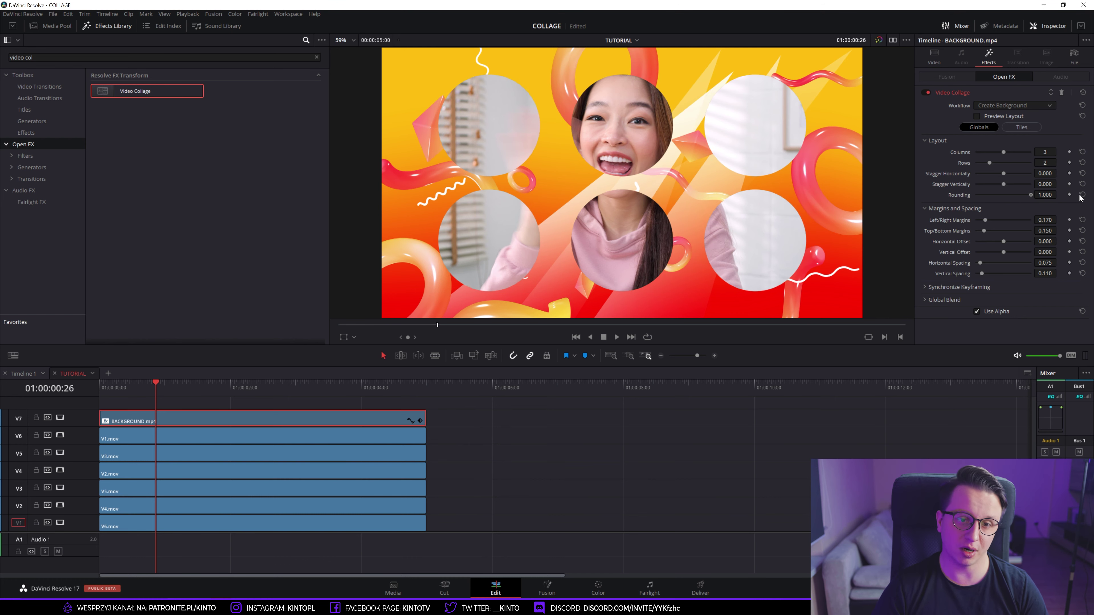
{"action": "left_click_drag", "start_coordinate": [1031, 195], "coordinate": [986, 203]}
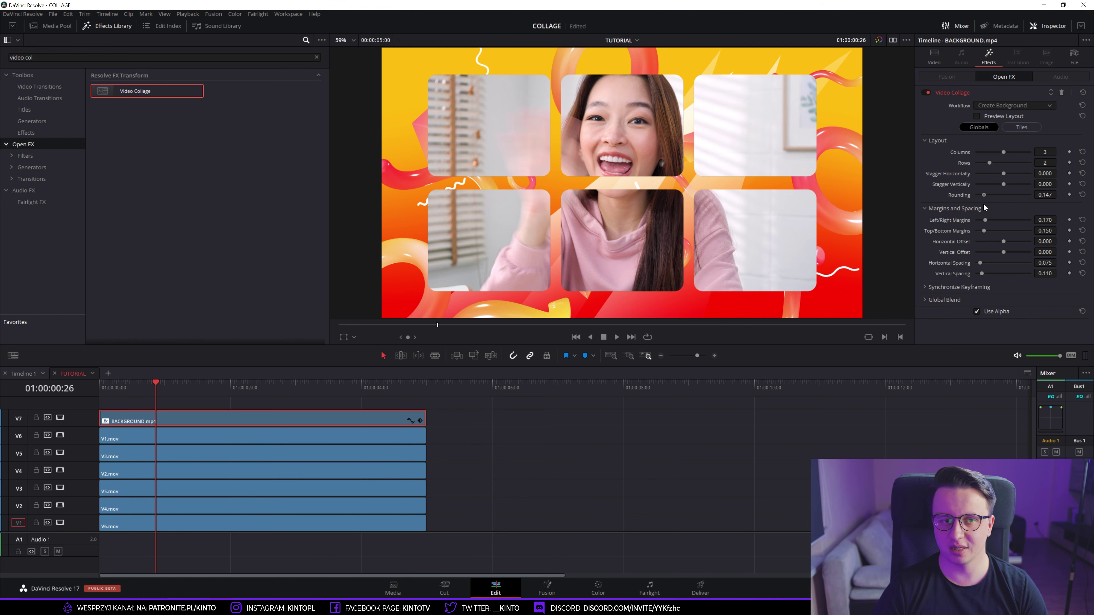
{"action": "left_click_drag", "start_coordinate": [985, 203], "coordinate": [986, 204]}
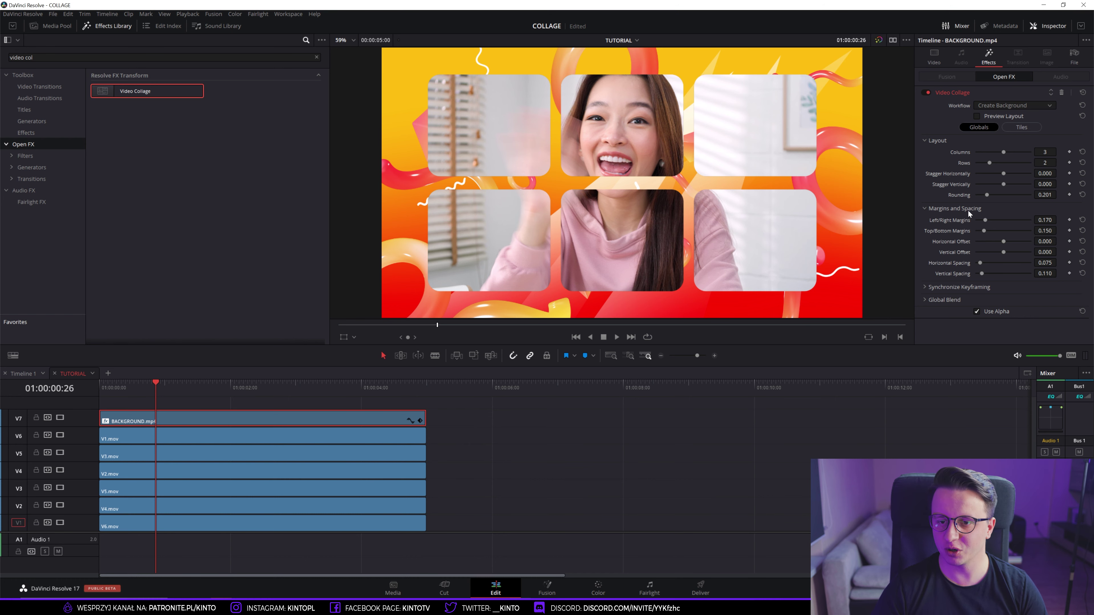
Set Left/Right Margins to 0.031 and Top/Bottom Margins to 0.201, testing offsets and spacing.
{"action": "left_click_drag", "start_coordinate": [985, 220], "coordinate": [978, 221]}
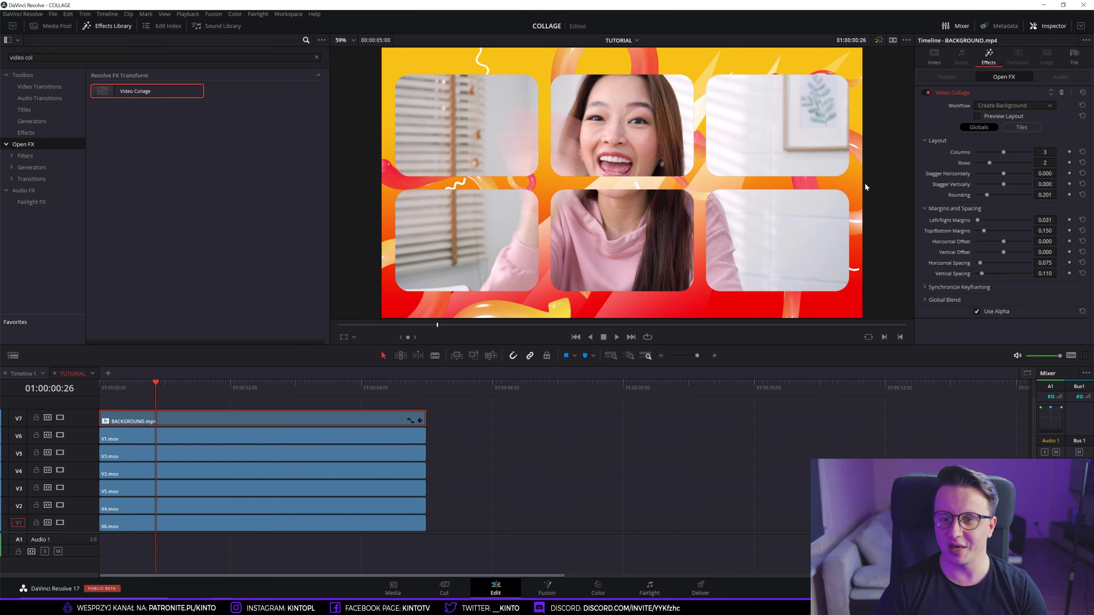
{"action": "left_click_drag", "start_coordinate": [984, 231], "coordinate": [985, 232]}
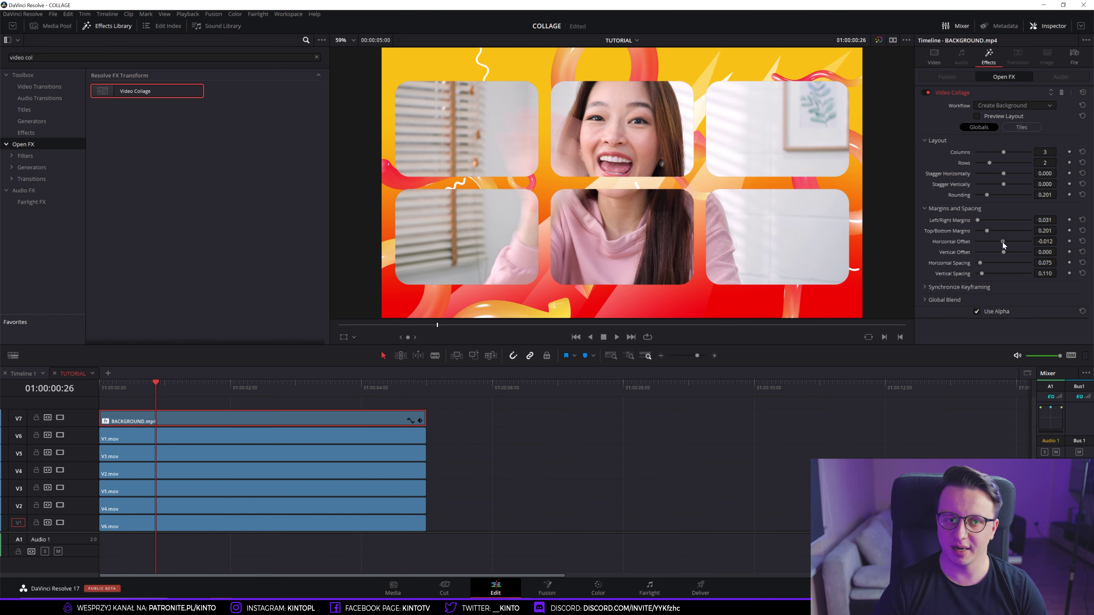
{"action": "left_click_drag", "start_coordinate": [1003, 243], "coordinate": [933, 246]}
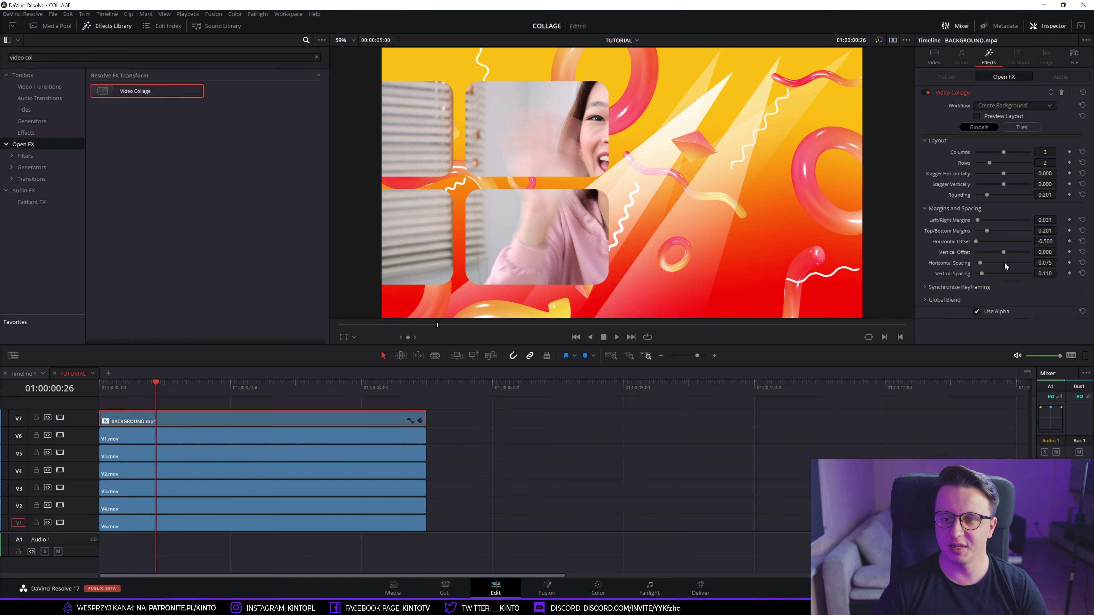
{"action": "key", "text": "ctrl+z"}
{"action": "left_click_drag", "start_coordinate": [1006, 253], "coordinate": [1000, 257]}
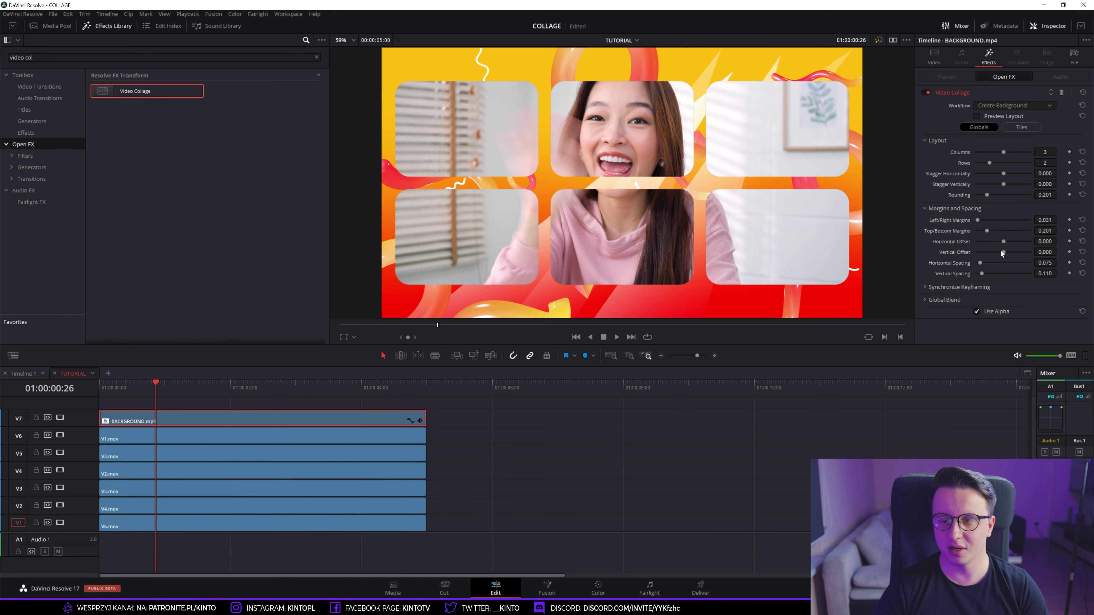
{"action": "mouse_move", "coordinate": [985, 234]}
{"action": "left_mouse_down"}
{"action": "mouse_move", "coordinate": [999, 229]}
{"action": "mouse_move", "coordinate": [983, 229]}
{"action": "mouse_move", "coordinate": [1005, 253]}
{"action": "left_mouse_up"}
{"action": "double_click", "coordinate": [1004, 252]}
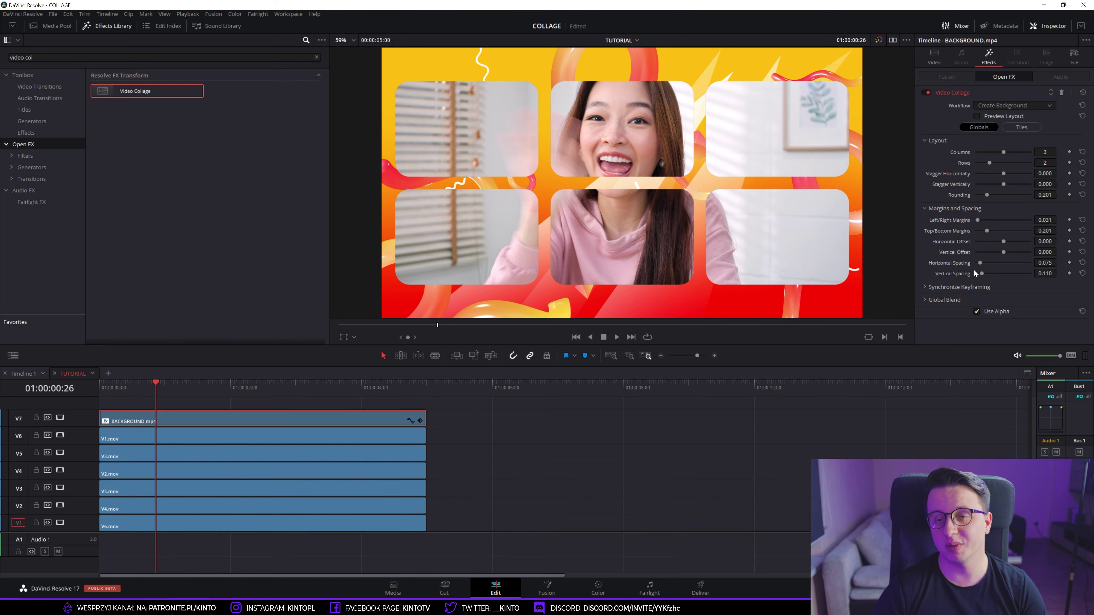
{"action": "mouse_move", "coordinate": [980, 263]}
{"action": "left_mouse_down"}
{"action": "mouse_move", "coordinate": [999, 271]}
{"action": "mouse_move", "coordinate": [983, 277]}
{"action": "mouse_move", "coordinate": [1004, 271]}
{"action": "mouse_move", "coordinate": [991, 272]}
{"action": "left_mouse_up"}
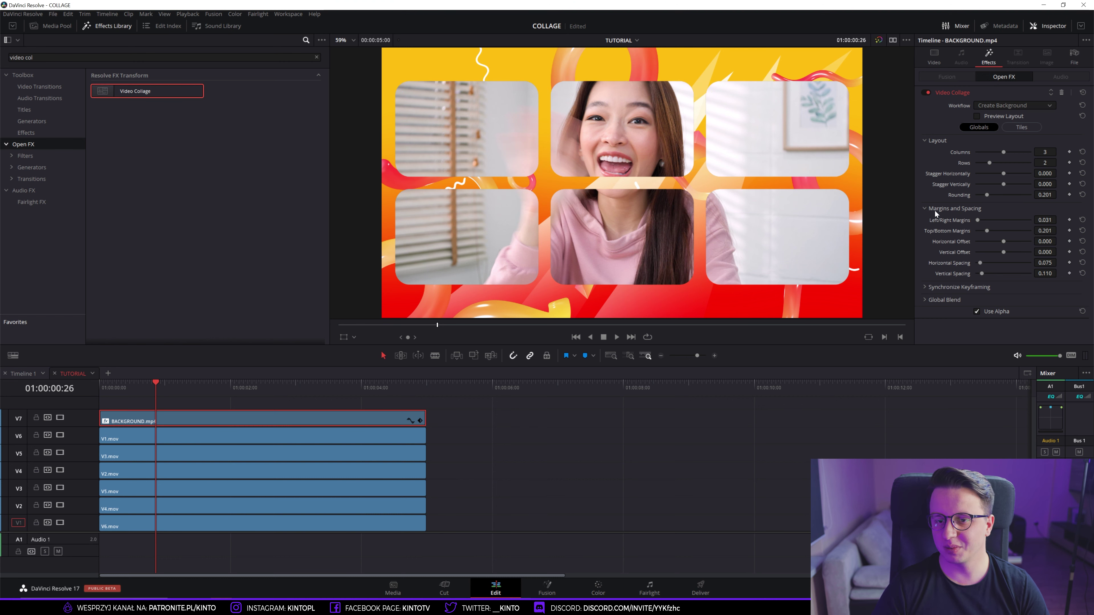
Collapse Margins and Spacing, and briefly inspect the Synchronize Keyframing and Global Blend sections.
{"action": "left_click", "coordinate": [925, 208]}
{"action": "left_click", "coordinate": [925, 222]}
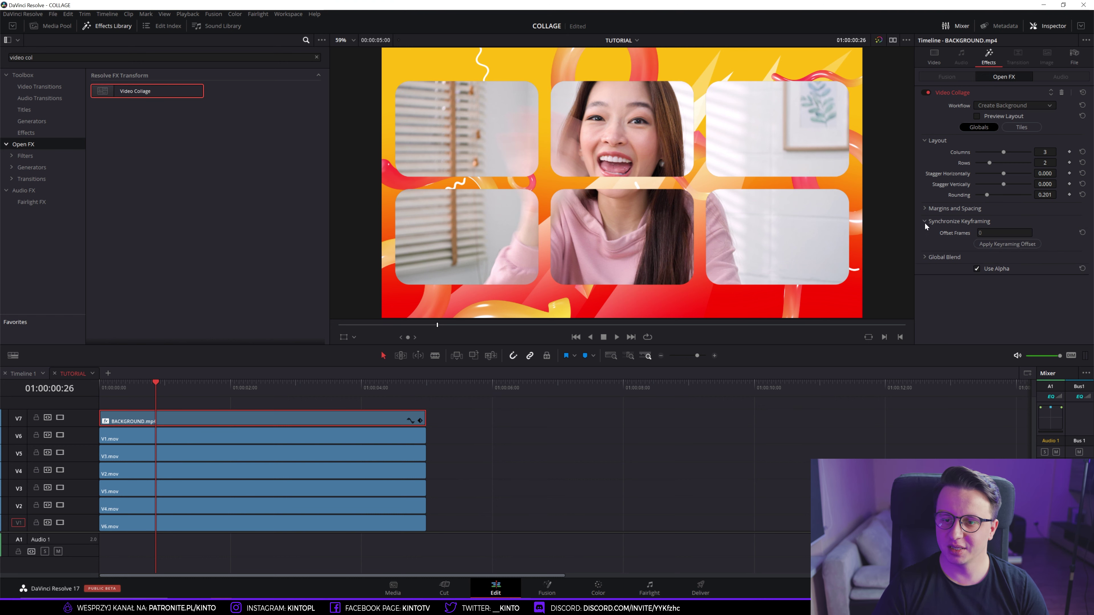
{"action": "left_click", "coordinate": [928, 221]}
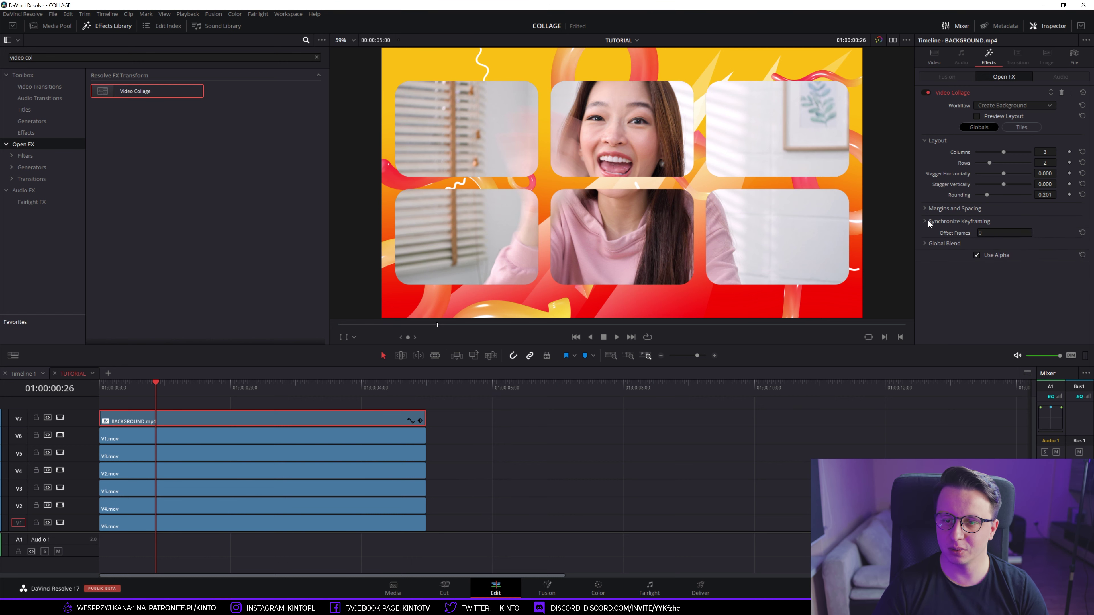
{"action": "left_click", "coordinate": [925, 234]}
{"action": "left_click", "coordinate": [925, 234]}
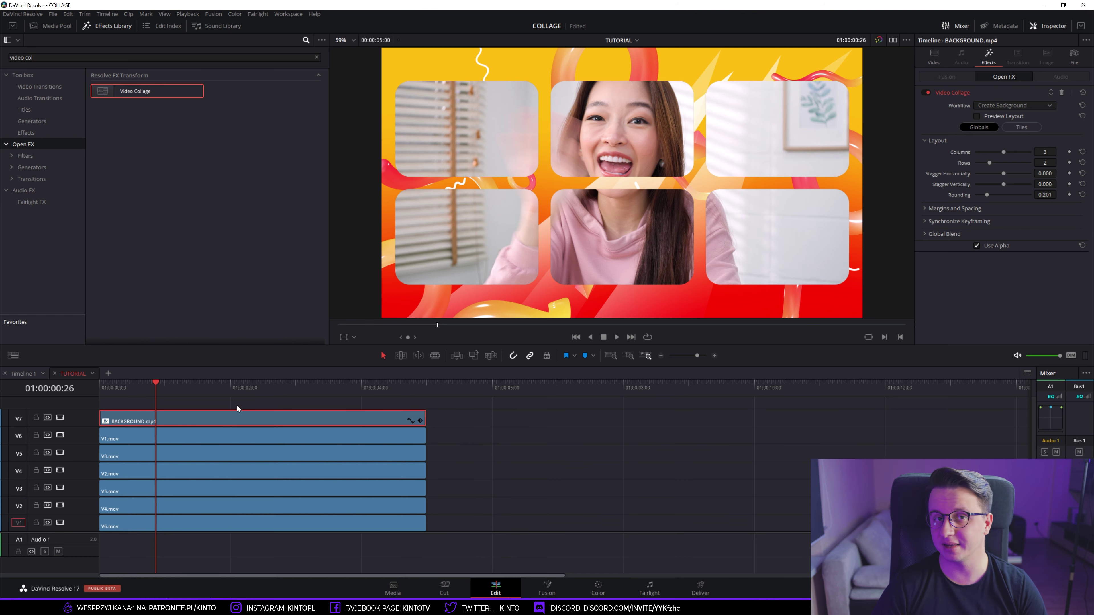
Scale V1.mov to 0.414 into the top-left cell and crop its right side to fit.
{"action": "left_click", "coordinate": [130, 439]}
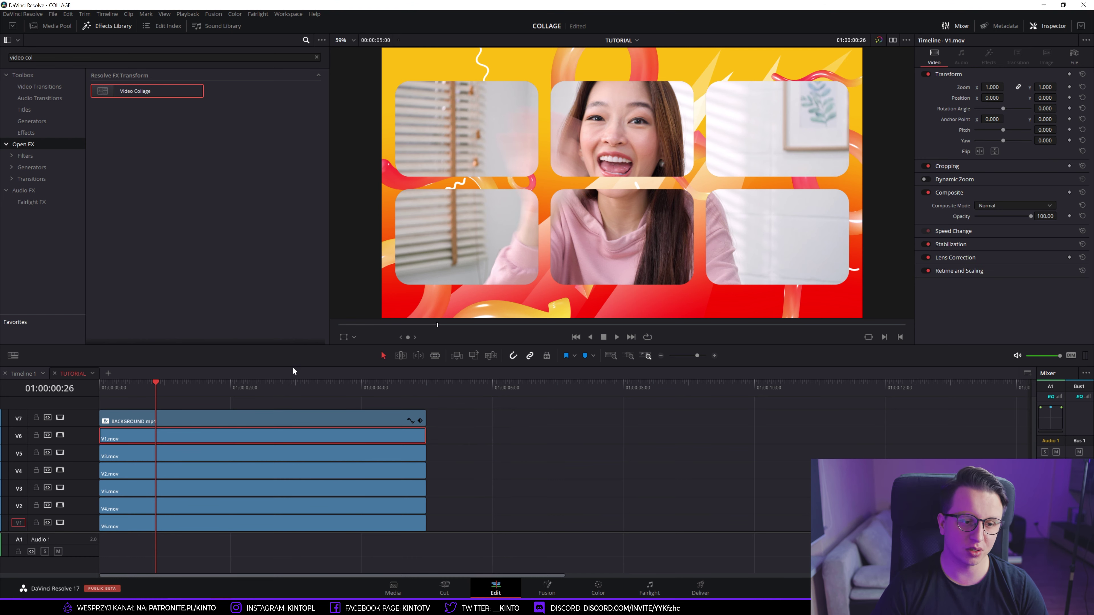
{"action": "left_click", "coordinate": [344, 337]}
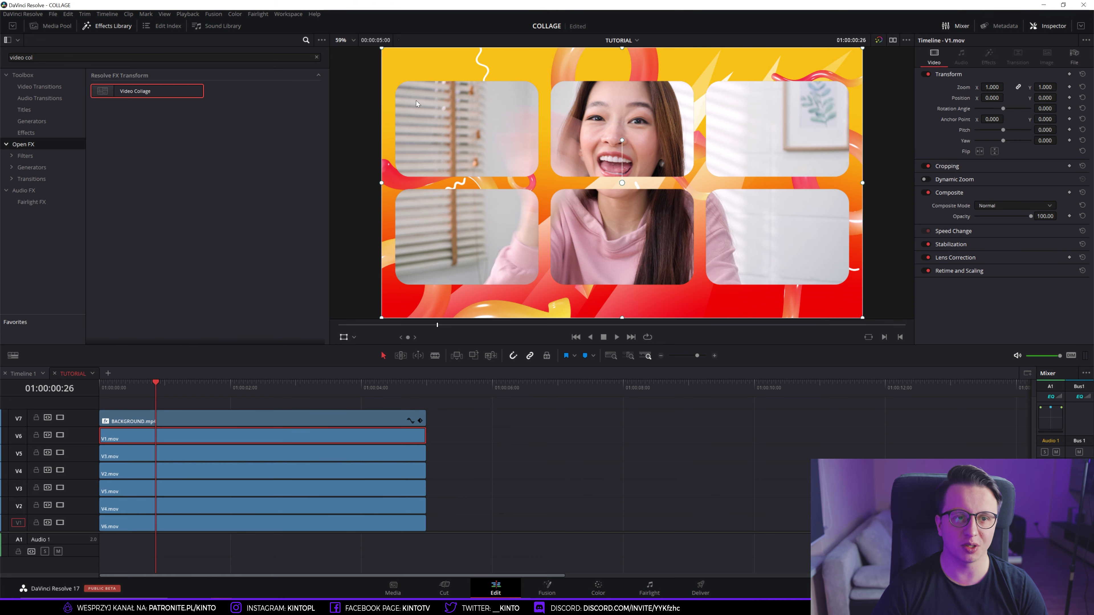
{"action": "left_click_drag", "start_coordinate": [864, 320], "coordinate": [724, 239]}
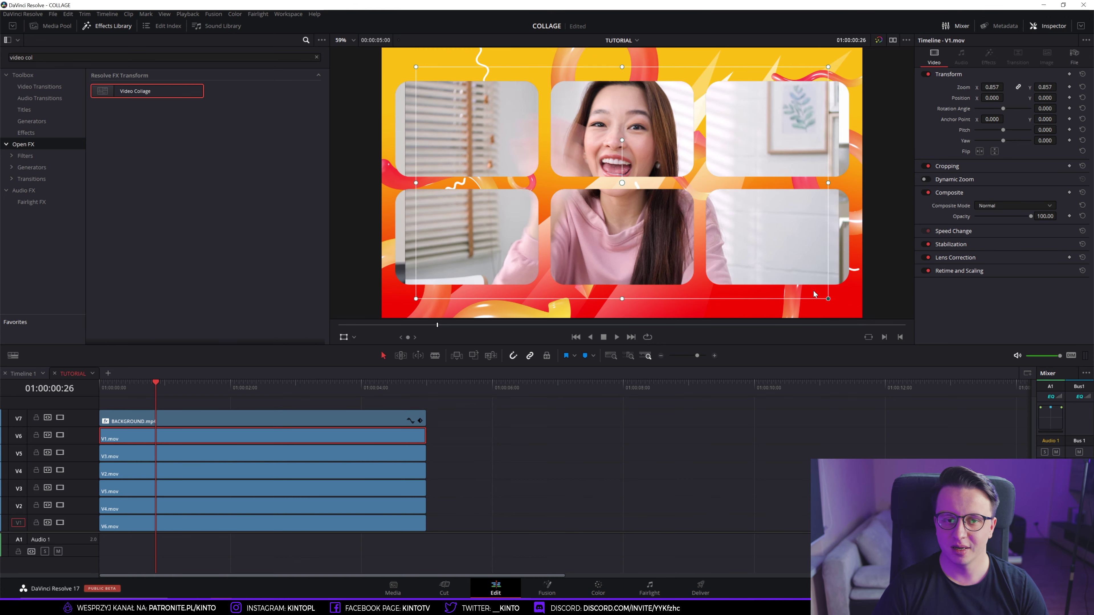
{"action": "left_click_drag", "start_coordinate": [674, 208], "coordinate": [532, 166]}
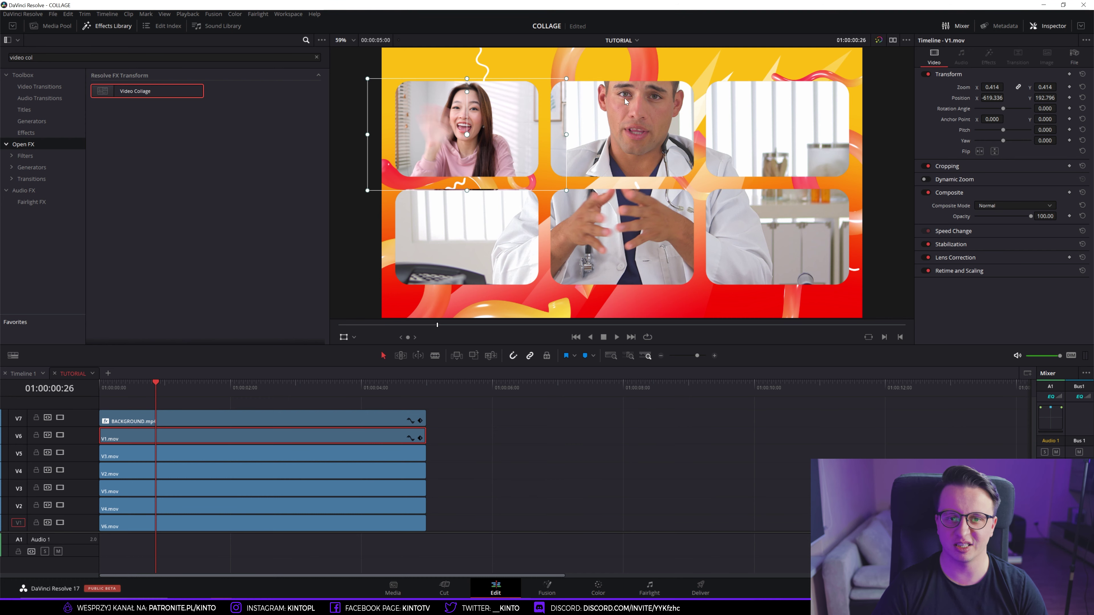
{"action": "left_click", "coordinate": [943, 167]}
{"action": "left_click_drag", "start_coordinate": [977, 190], "coordinate": [979, 211]}
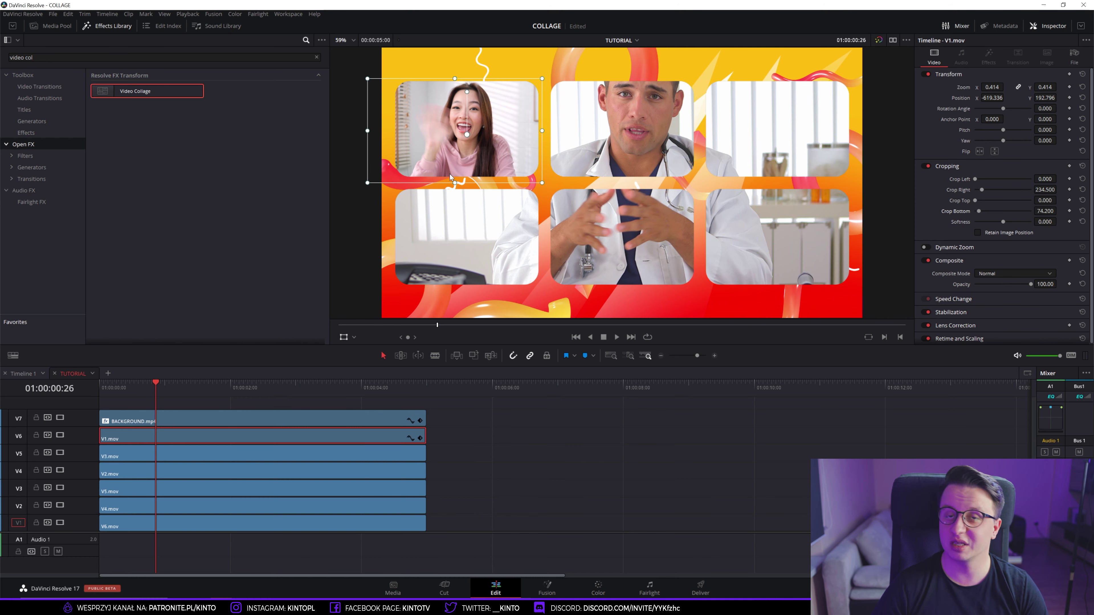
{"action": "left_click", "coordinate": [132, 452]}
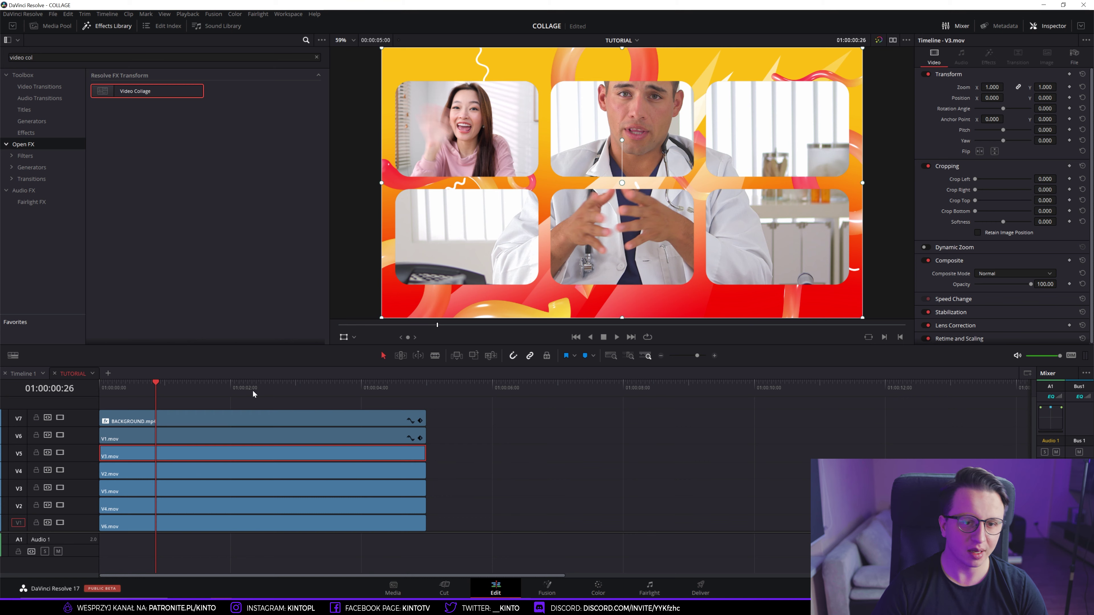
Fit V3.mov into the top-middle cell with a right crop and V2.mov into the top-right cell.
{"action": "left_click_drag", "start_coordinate": [862, 321], "coordinate": [703, 228]}
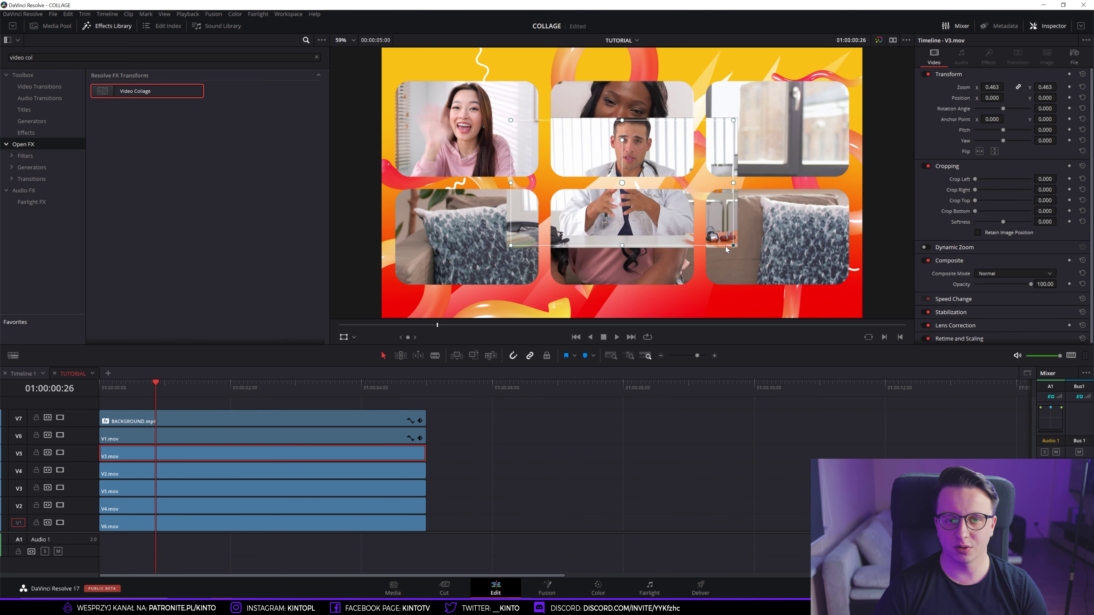
{"action": "left_click_drag", "start_coordinate": [653, 195], "coordinate": [649, 140]}
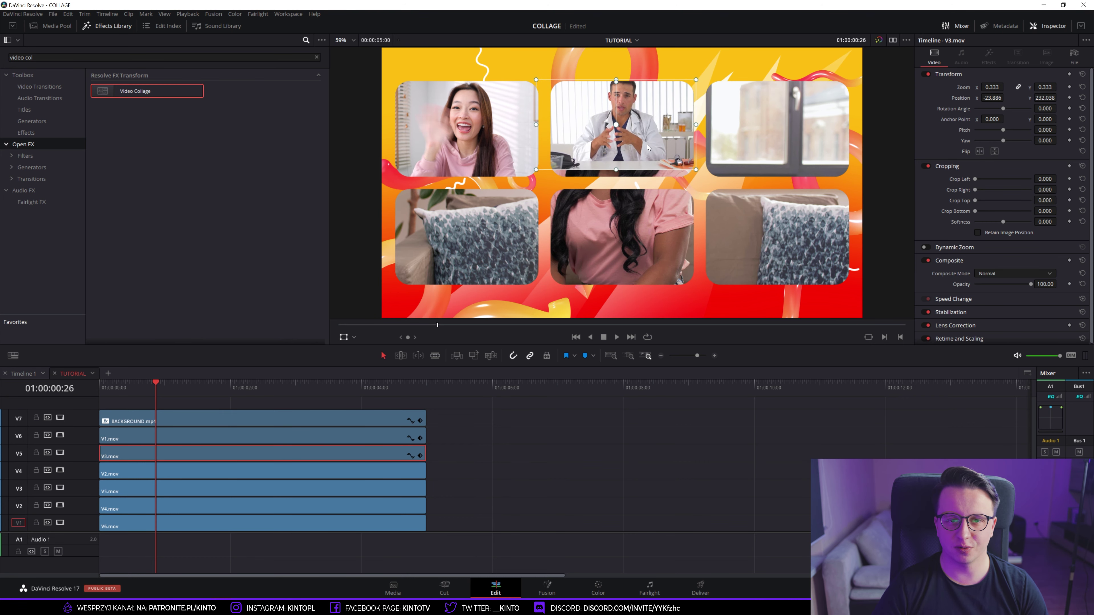
{"action": "mouse_move", "coordinate": [699, 174]}
{"action": "left_mouse_down"}
{"action": "mouse_move", "coordinate": [717, 178]}
{"action": "mouse_move", "coordinate": [700, 163]}
{"action": "left_mouse_up"}
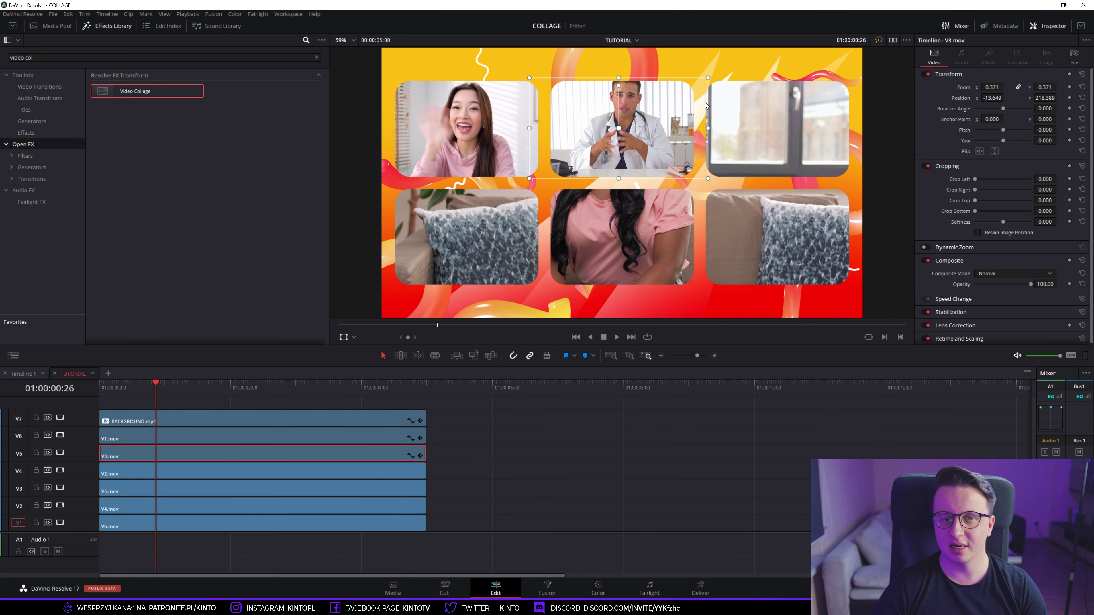
{"action": "left_click_drag", "start_coordinate": [976, 190], "coordinate": [979, 190]}
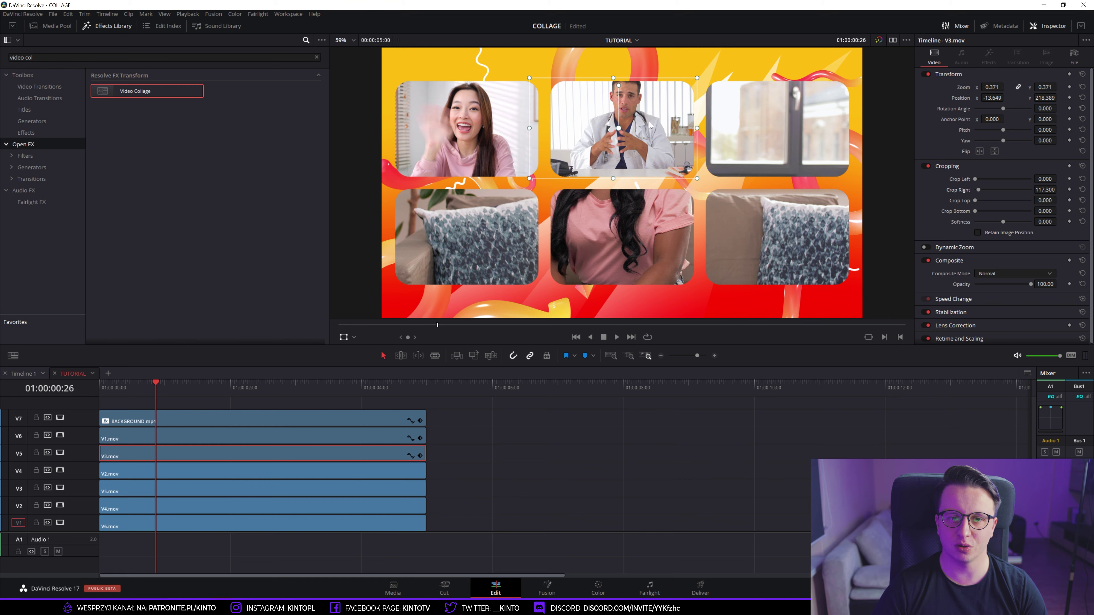
{"action": "left_click_drag", "start_coordinate": [652, 112], "coordinate": [651, 113]}
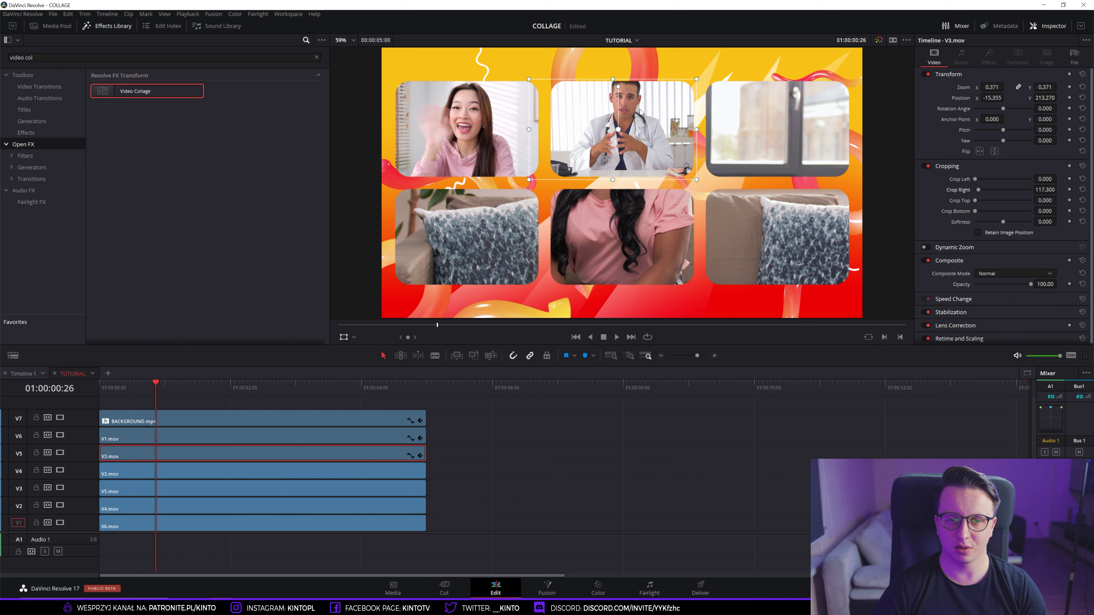
{"action": "left_click", "coordinate": [145, 467]}
{"action": "left_click_drag", "start_coordinate": [856, 309], "coordinate": [712, 233]}
{"action": "left_click_drag", "start_coordinate": [670, 194], "coordinate": [808, 153]}
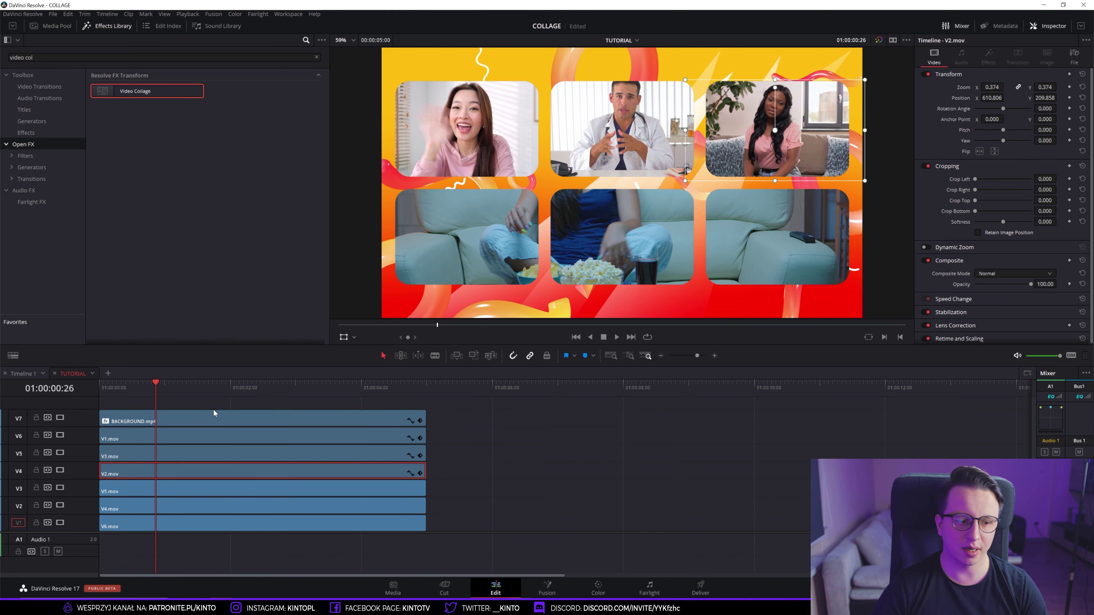
Scale V5.mov into the bottom-left cell and crop its right side.
{"action": "left_click", "coordinate": [164, 490]}
{"action": "mouse_move", "coordinate": [863, 321]}
{"action": "left_mouse_down"}
{"action": "mouse_move", "coordinate": [715, 226]}
{"action": "mouse_move", "coordinate": [533, 248]}
{"action": "mouse_move", "coordinate": [519, 271]}
{"action": "left_mouse_up"}
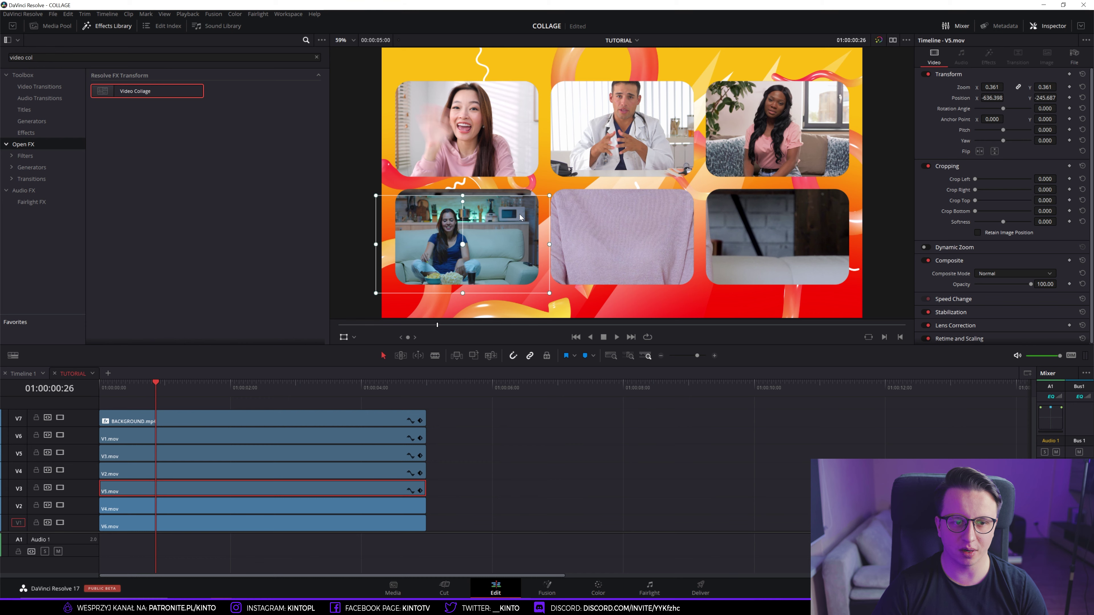
{"action": "left_click_drag", "start_coordinate": [544, 202], "coordinate": [559, 187]}
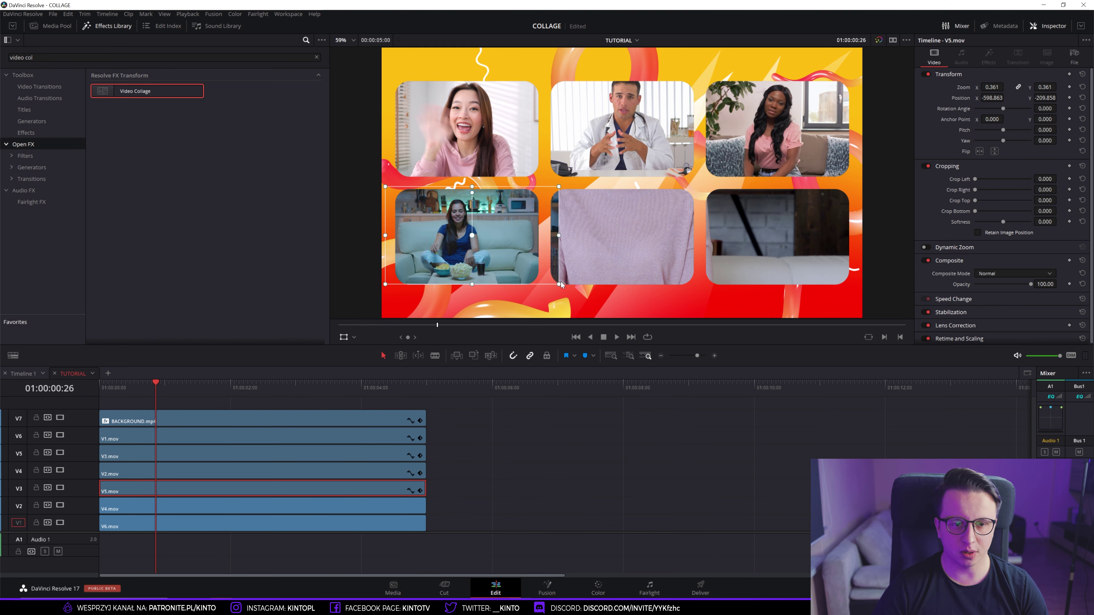
{"action": "mouse_move", "coordinate": [559, 284]}
{"action": "left_mouse_down"}
{"action": "mouse_move", "coordinate": [574, 287]}
{"action": "mouse_move", "coordinate": [546, 257]}
{"action": "left_mouse_up"}
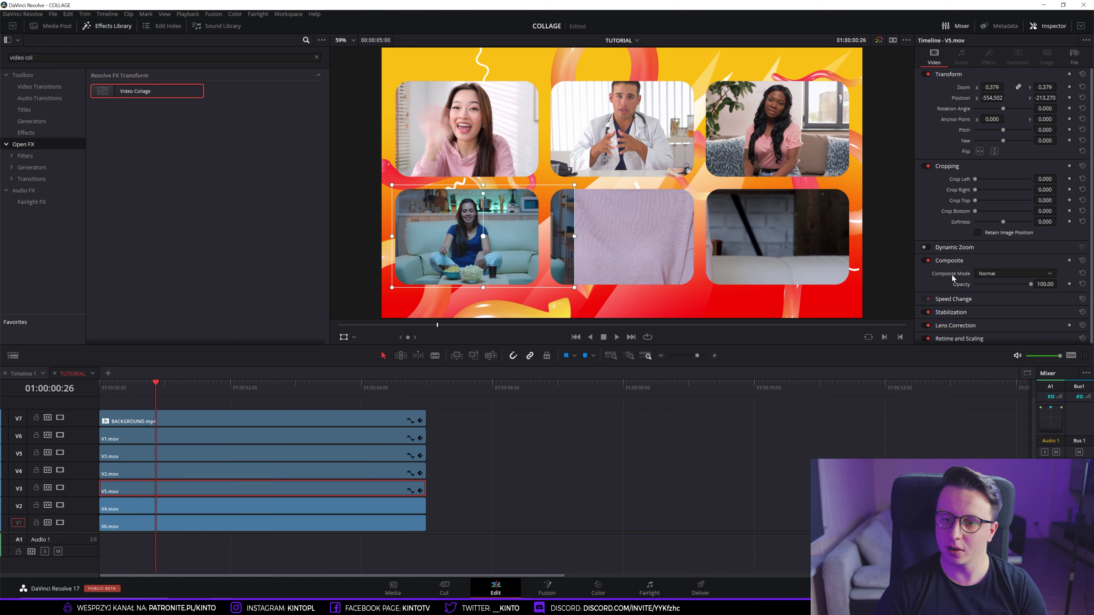
{"action": "left_click_drag", "start_coordinate": [976, 190], "coordinate": [986, 197]}
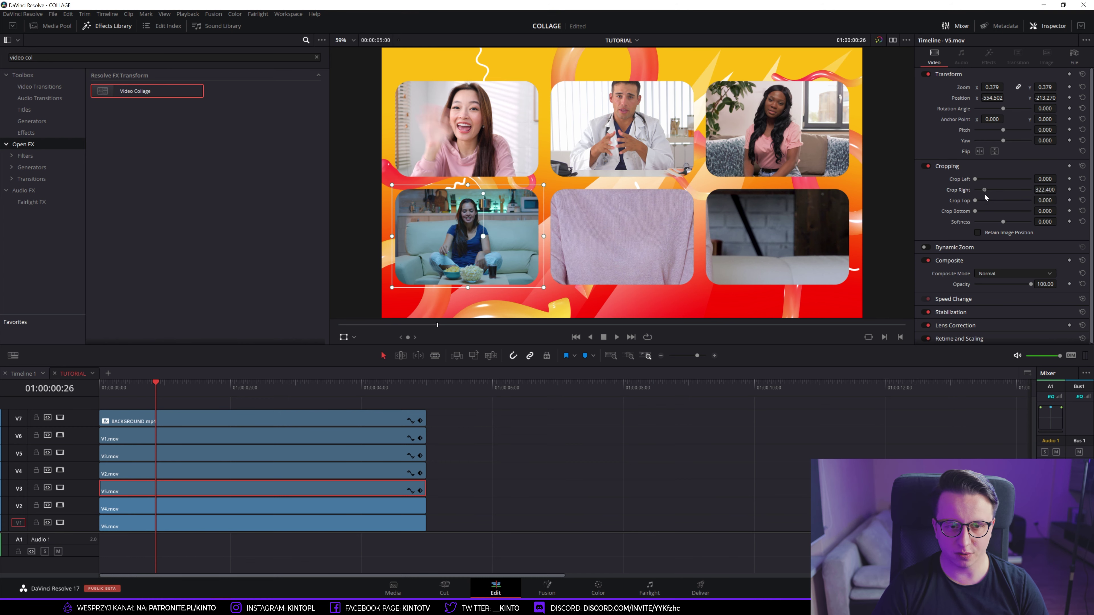
Fit V4.mov into the bottom-middle cell with a right crop and V6.mov at 0.380 bottom-right.
{"action": "left_click", "coordinate": [184, 507]}
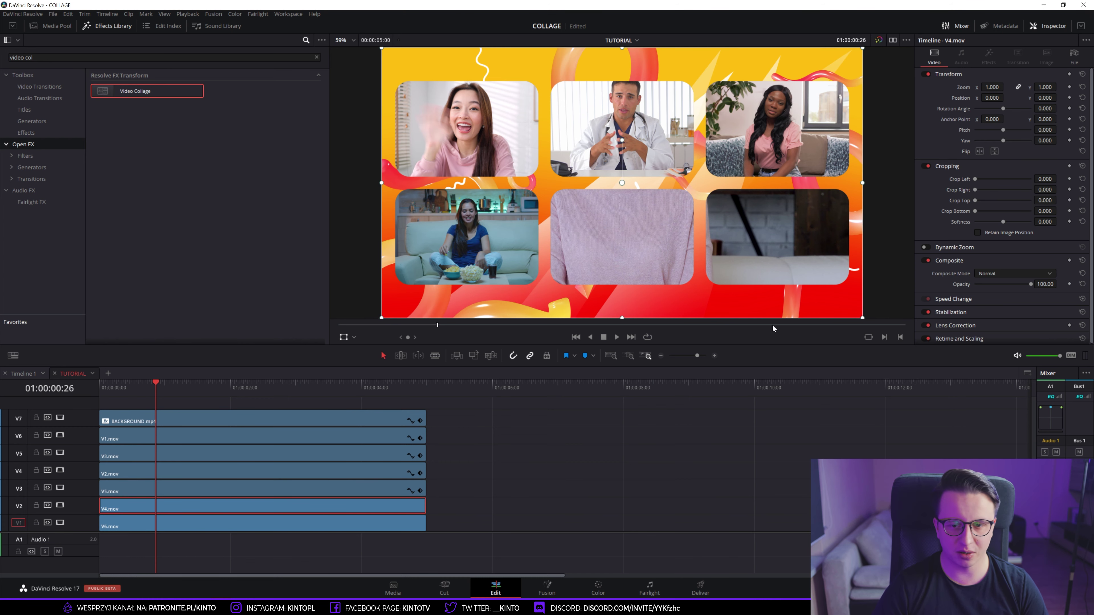
{"action": "mouse_move", "coordinate": [863, 317]}
{"action": "left_mouse_down"}
{"action": "mouse_move", "coordinate": [690, 222]}
{"action": "mouse_move", "coordinate": [723, 239]}
{"action": "left_mouse_up"}
{"action": "left_click_drag", "start_coordinate": [687, 208], "coordinate": [682, 268]}
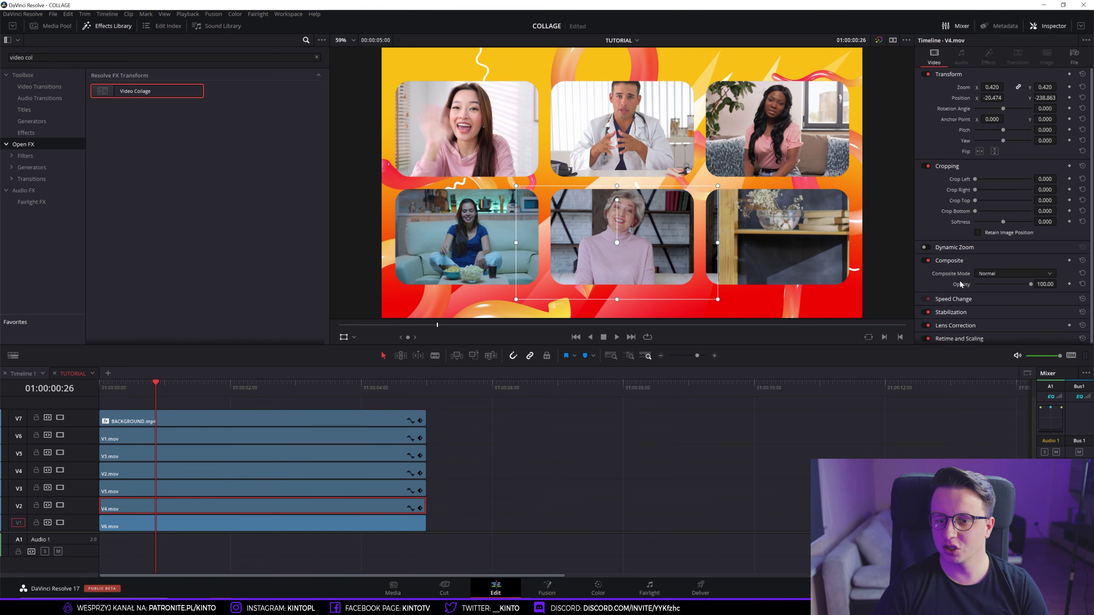
{"action": "left_click_drag", "start_coordinate": [974, 192], "coordinate": [980, 192]}
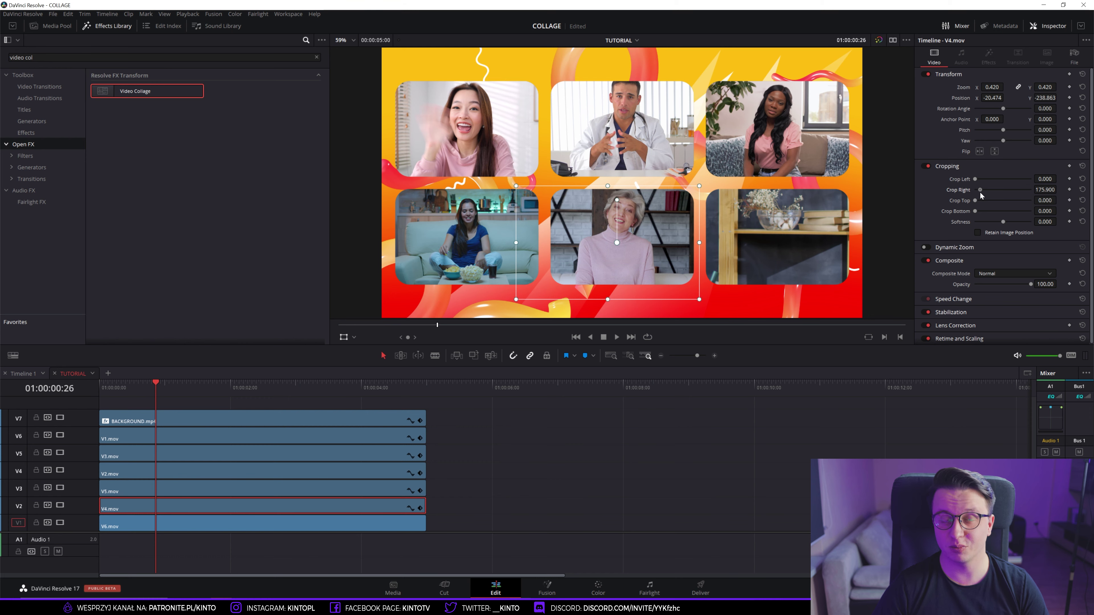
{"action": "left_click", "coordinate": [344, 524]}
{"action": "left_click_drag", "start_coordinate": [863, 317], "coordinate": [693, 238]}
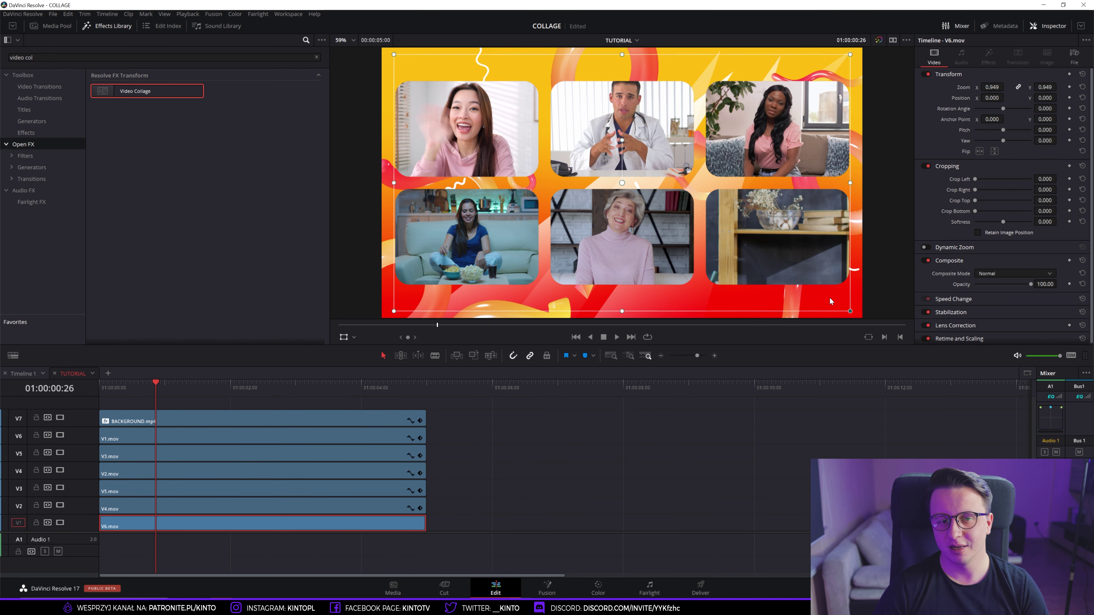
{"action": "mouse_move", "coordinate": [689, 147]}
{"action": "left_mouse_down"}
{"action": "mouse_move", "coordinate": [837, 205]}
{"action": "mouse_move", "coordinate": [850, 198]}
{"action": "mouse_move", "coordinate": [831, 211]}
{"action": "mouse_move", "coordinate": [876, 183]}
{"action": "mouse_move", "coordinate": [840, 207]}
{"action": "left_mouse_up"}
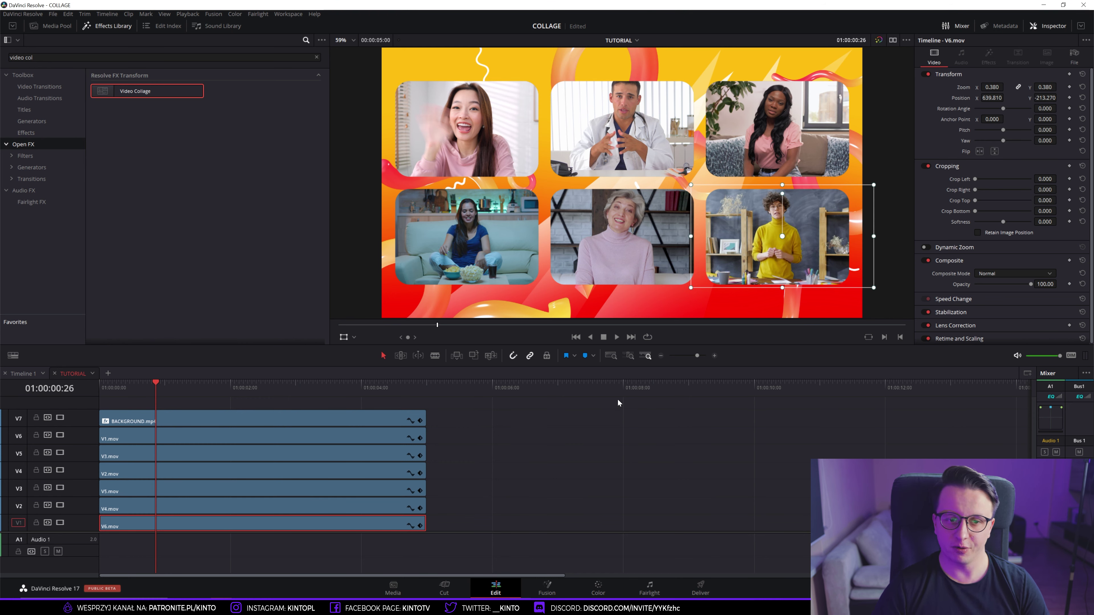
Select the BACKGROUND.mp4 clip and park the playhead on a frame showing the collage.
{"action": "left_click", "coordinate": [586, 432]}
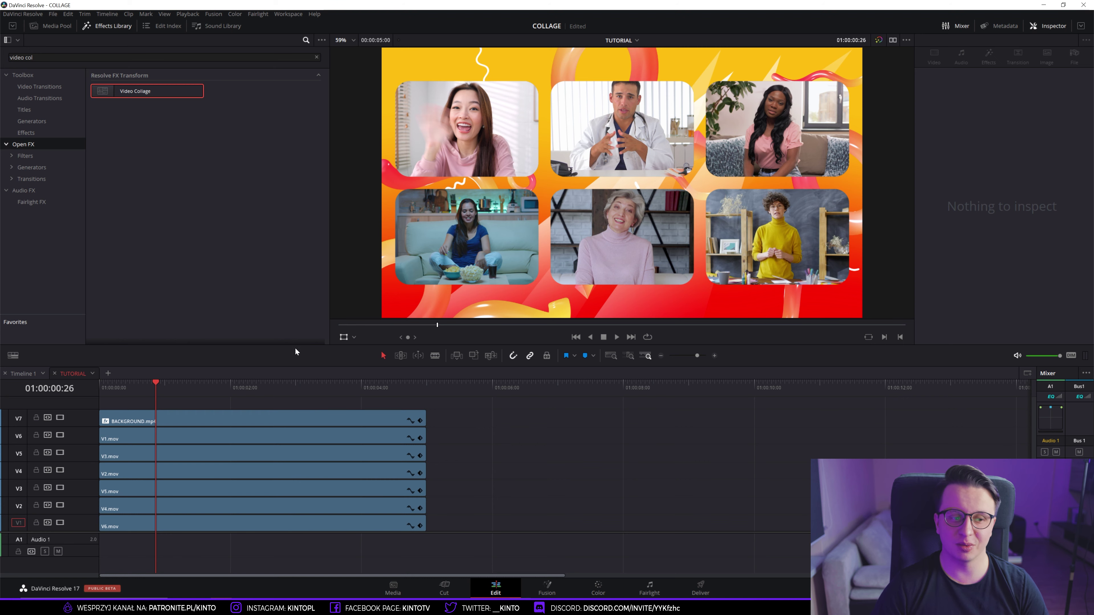
{"action": "left_click", "coordinate": [129, 421]}
{"action": "left_click", "coordinate": [163, 385]}
{"action": "left_click", "coordinate": [591, 385]}
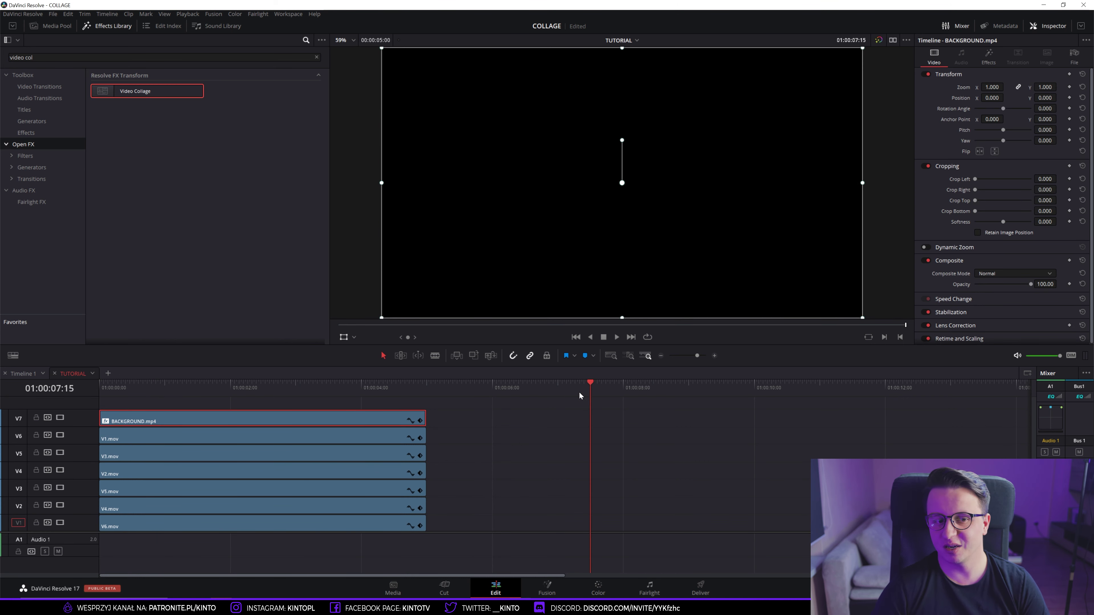
{"action": "left_click", "coordinate": [245, 385]}
{"action": "left_click", "coordinate": [486, 399]}
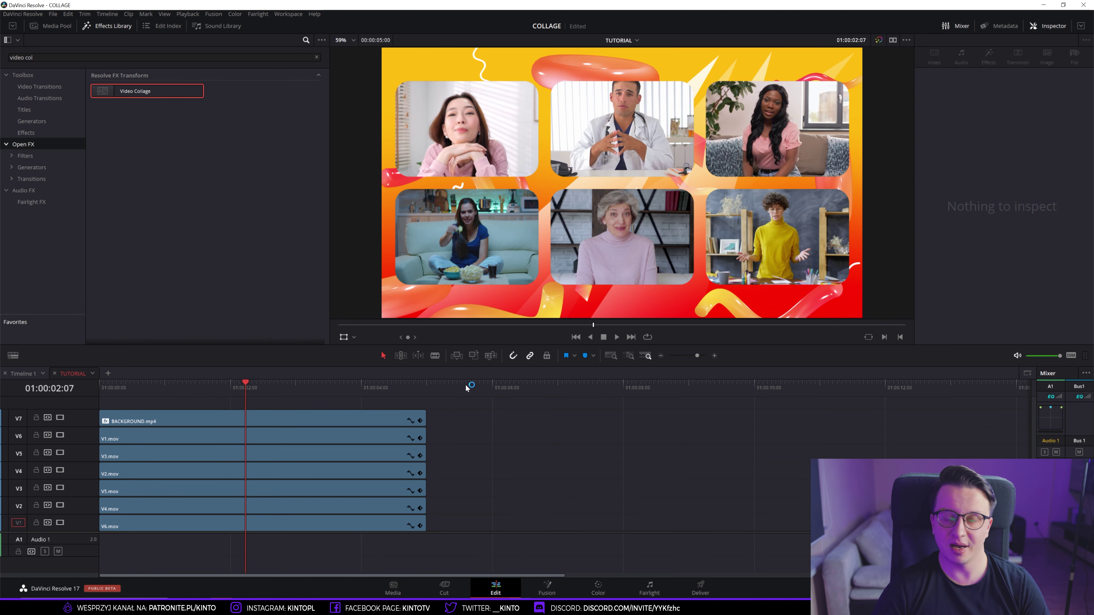
{"action": "left_click", "coordinate": [512, 103]}
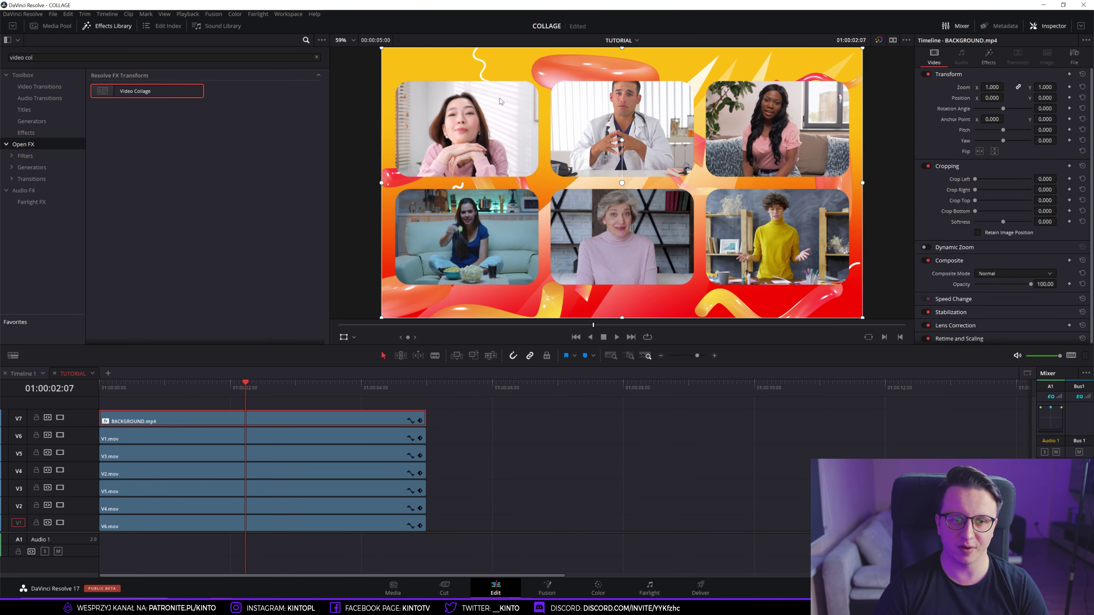
In the Video Collage per-tile settings, mute Tile 1 to locate its cell.
{"action": "left_click", "coordinate": [990, 56]}
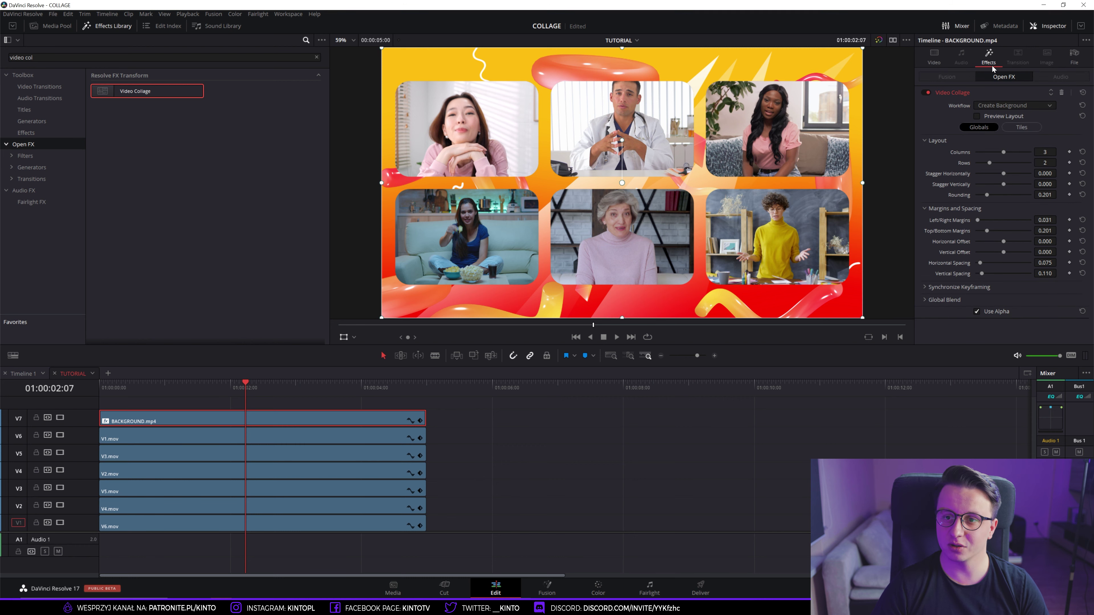
{"action": "left_click", "coordinate": [1016, 129]}
{"action": "left_click", "coordinate": [989, 151]}
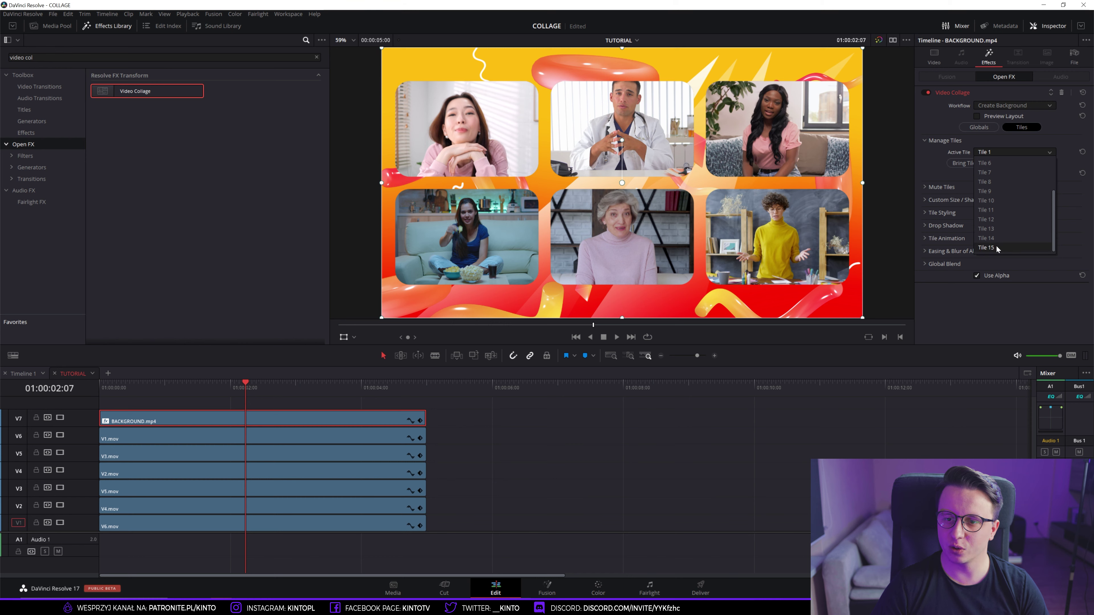
{"action": "left_click", "coordinate": [999, 150]}
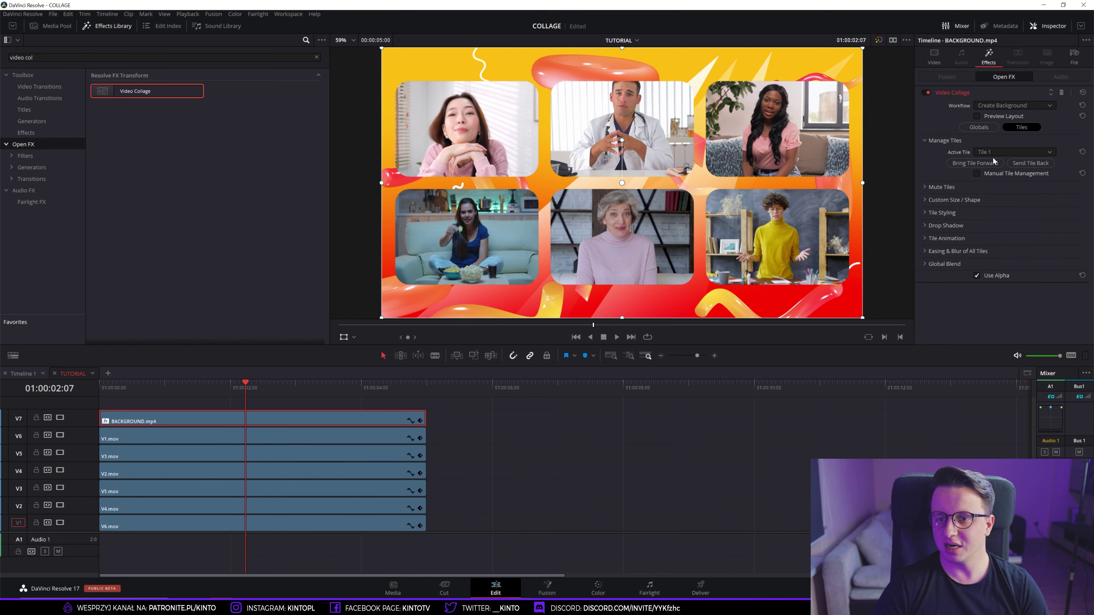
{"action": "left_click", "coordinate": [921, 187]}
{"action": "left_click", "coordinate": [977, 198]}
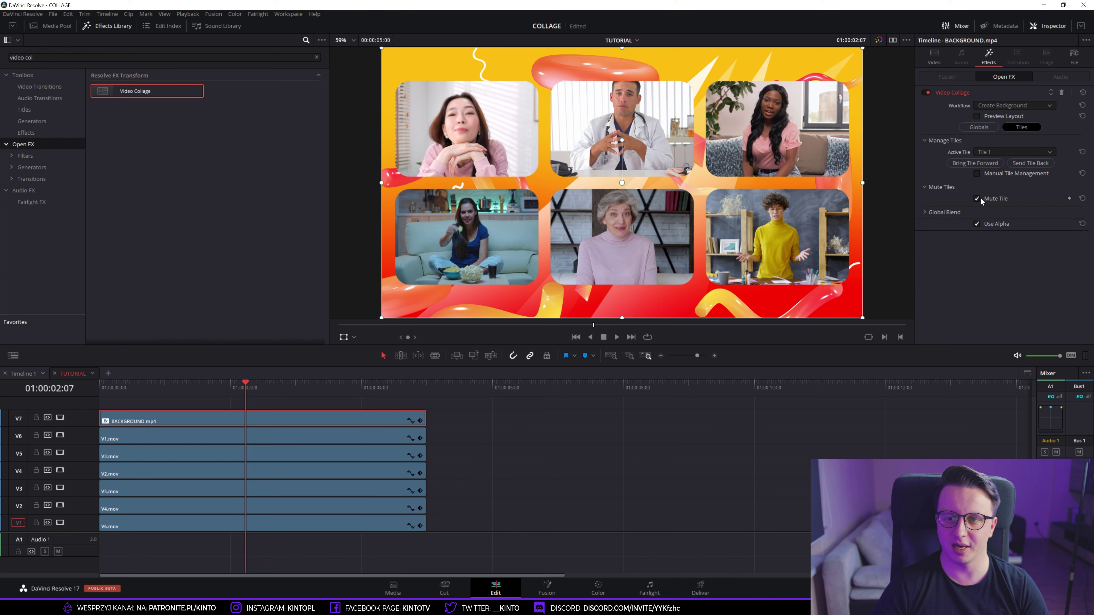
Switch to Tile 4 and briefly mute it to identify its cell.
{"action": "left_click", "coordinate": [1003, 151]}
{"action": "left_click", "coordinate": [998, 191]}
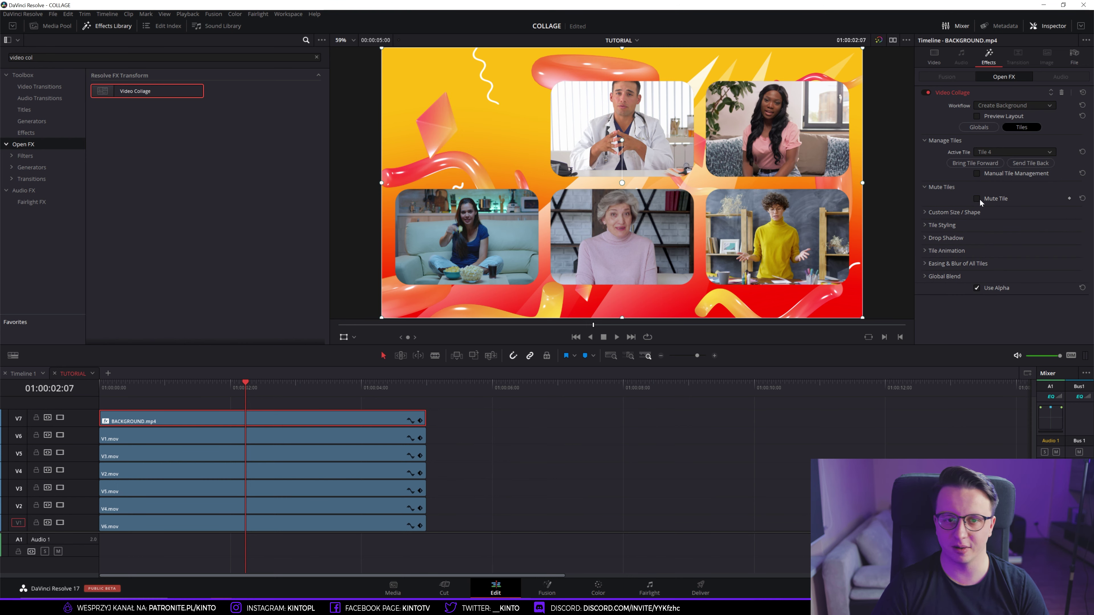
{"action": "left_click", "coordinate": [977, 199]}
{"action": "left_click", "coordinate": [977, 199]}
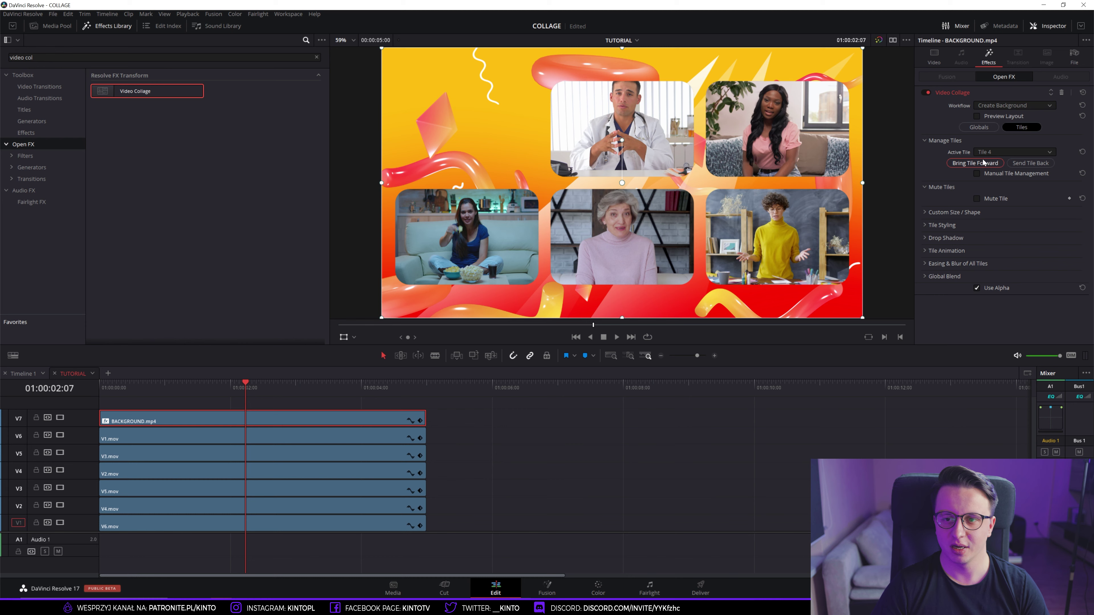
Reselect Tile 1, unmute it, and collapse the Mute Tiles section.
{"action": "left_click", "coordinate": [989, 150]}
{"action": "left_click", "coordinate": [1066, 225]}
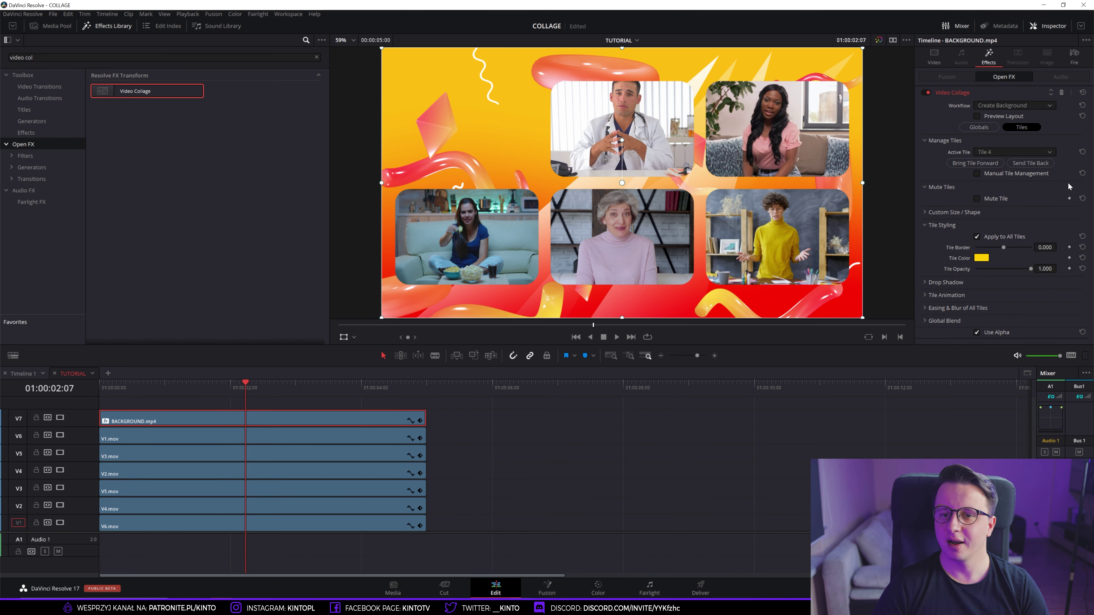
{"action": "left_click", "coordinate": [990, 151]}
{"action": "left_click", "coordinate": [987, 165]}
{"action": "left_click", "coordinate": [986, 199]}
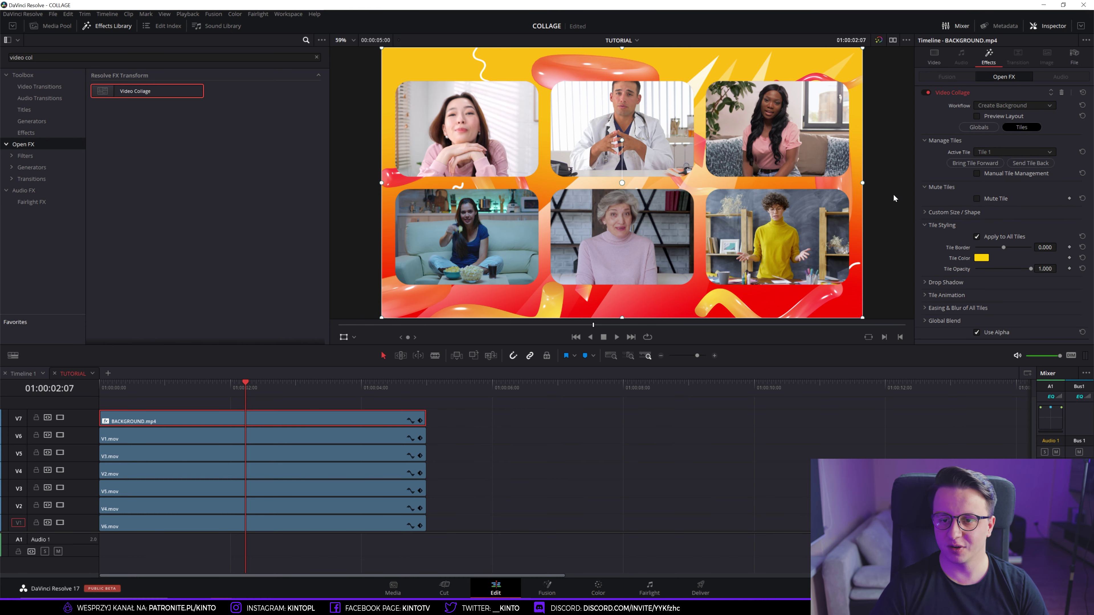
{"action": "left_click", "coordinate": [924, 188]}
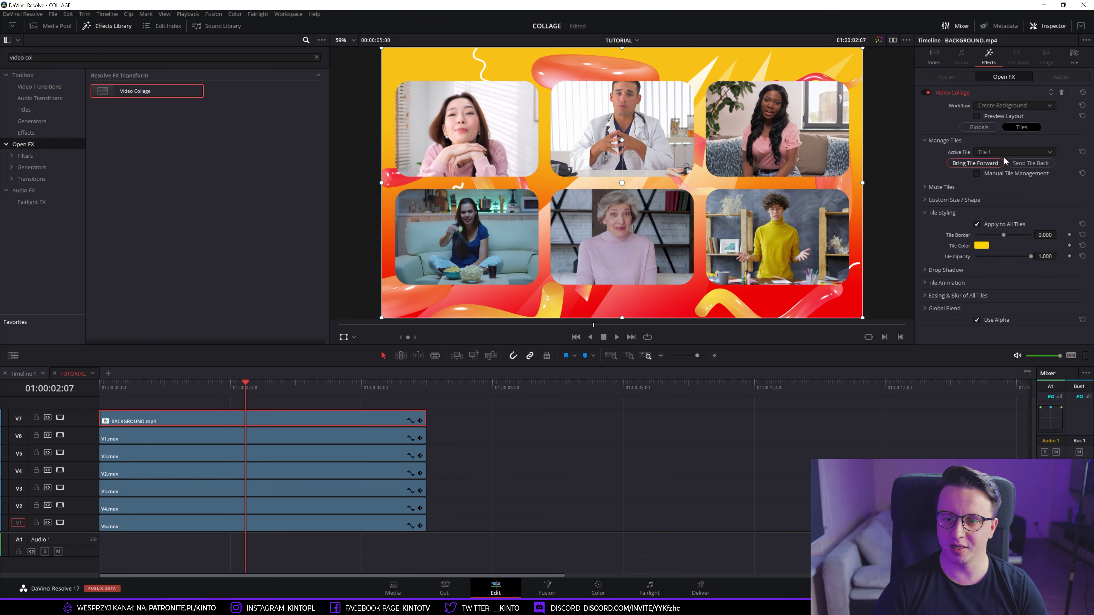
Give Tile 1 a custom shape with Custom Rounding 1.000 and Custom Scale about 1.009.
{"action": "left_click", "coordinate": [925, 200]}
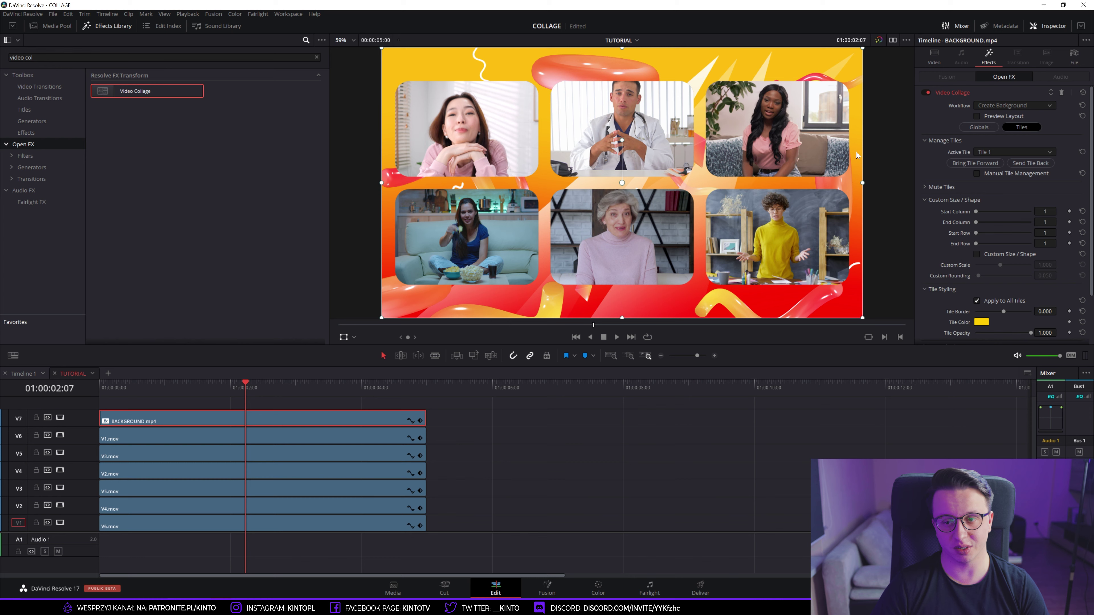
{"action": "scroll", "coordinate": [957, 177], "scroll_direction": "down", "scroll_amount": 1}
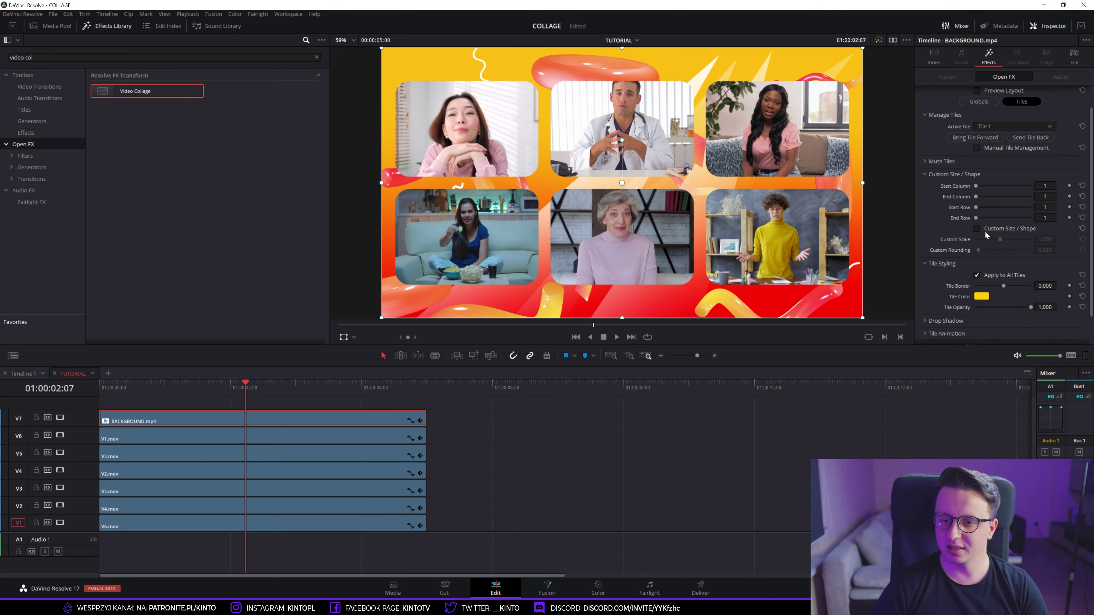
{"action": "left_click", "coordinate": [977, 229]}
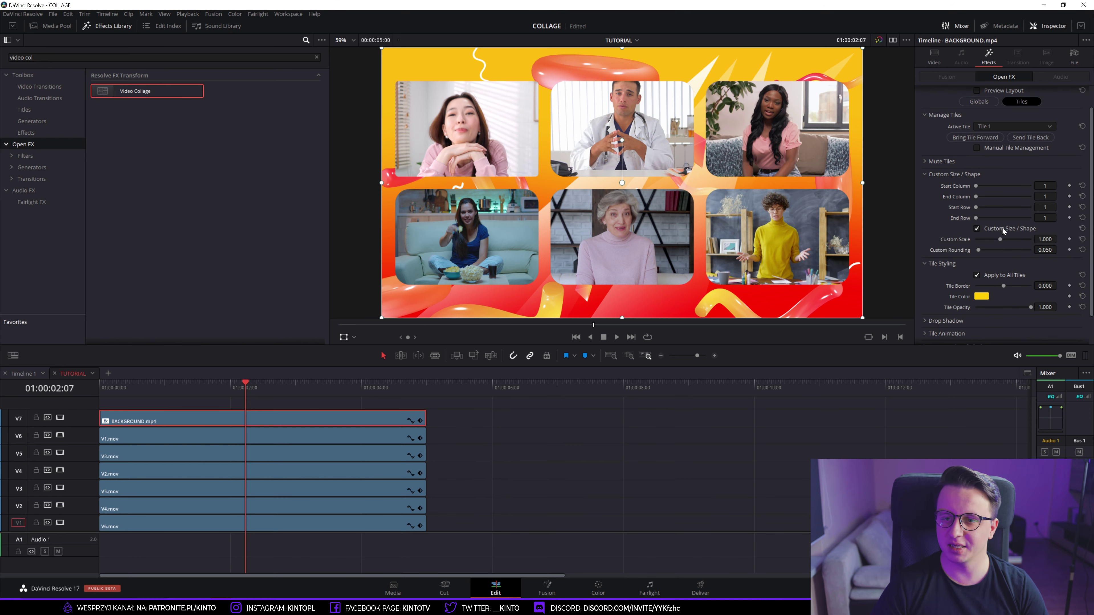
{"action": "left_click", "coordinate": [995, 128]}
{"action": "left_click", "coordinate": [991, 139]}
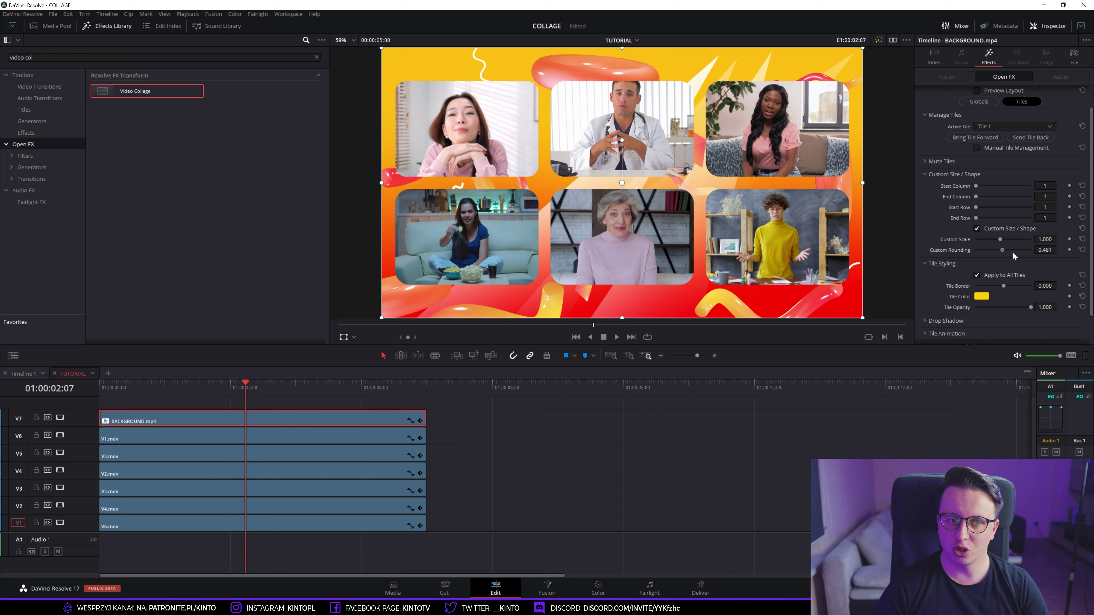
{"action": "left_click_drag", "start_coordinate": [979, 249], "coordinate": [1072, 254]}
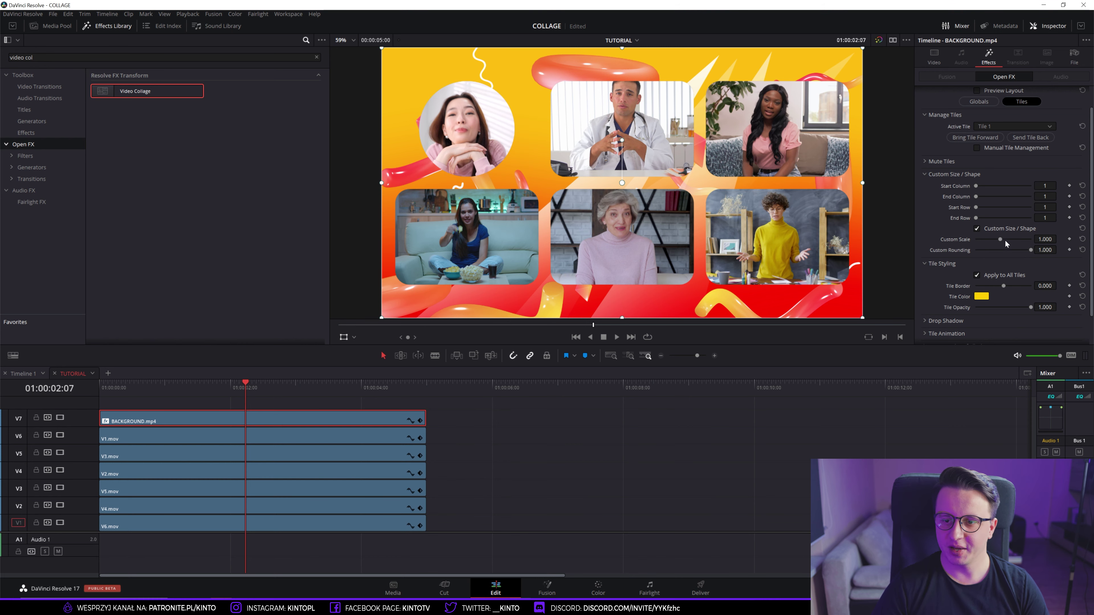
{"action": "left_click_drag", "start_coordinate": [1001, 240], "coordinate": [1000, 240]}
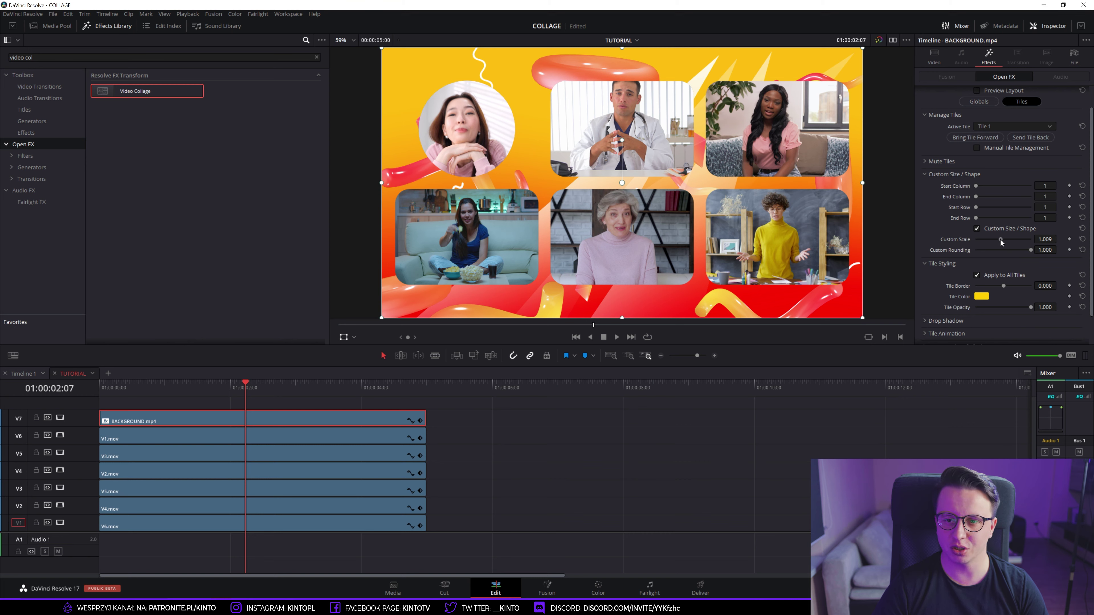
{"action": "left_click", "coordinate": [252, 442]}
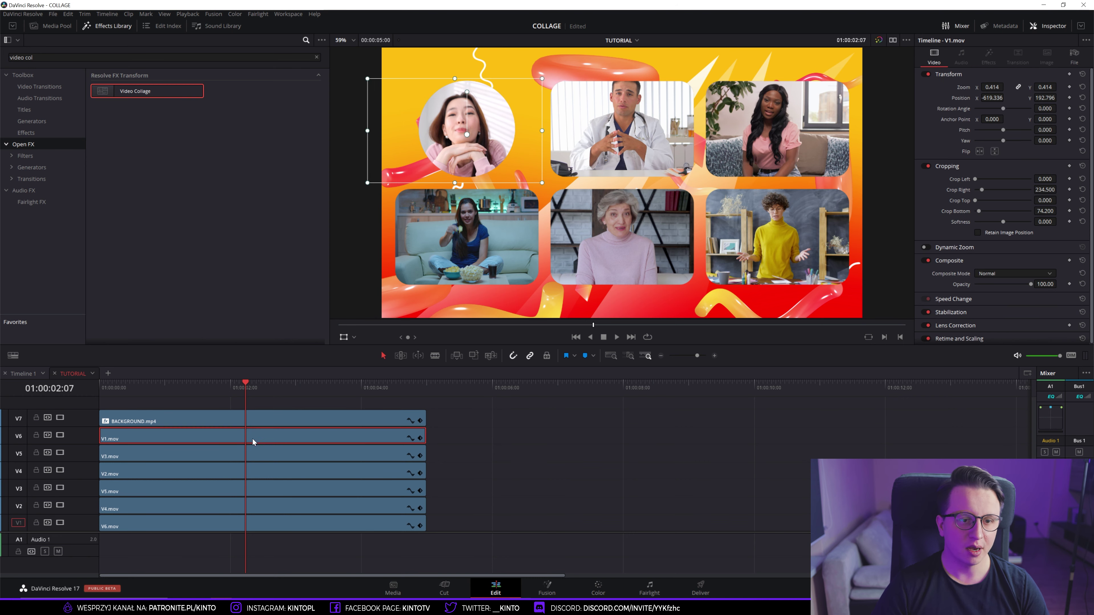
Nudge the circular V1.mov clip right to Position X -590.332, then reselect the background's collage settings.
{"action": "left_click_drag", "start_coordinate": [499, 163], "coordinate": [506, 159]}
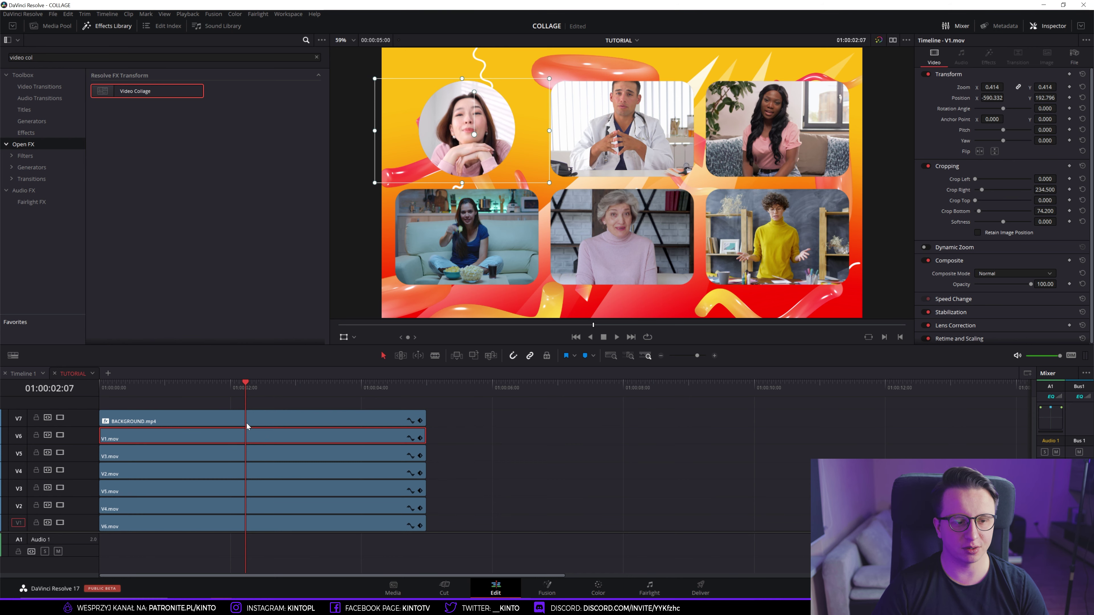
{"action": "left_click", "coordinate": [278, 416]}
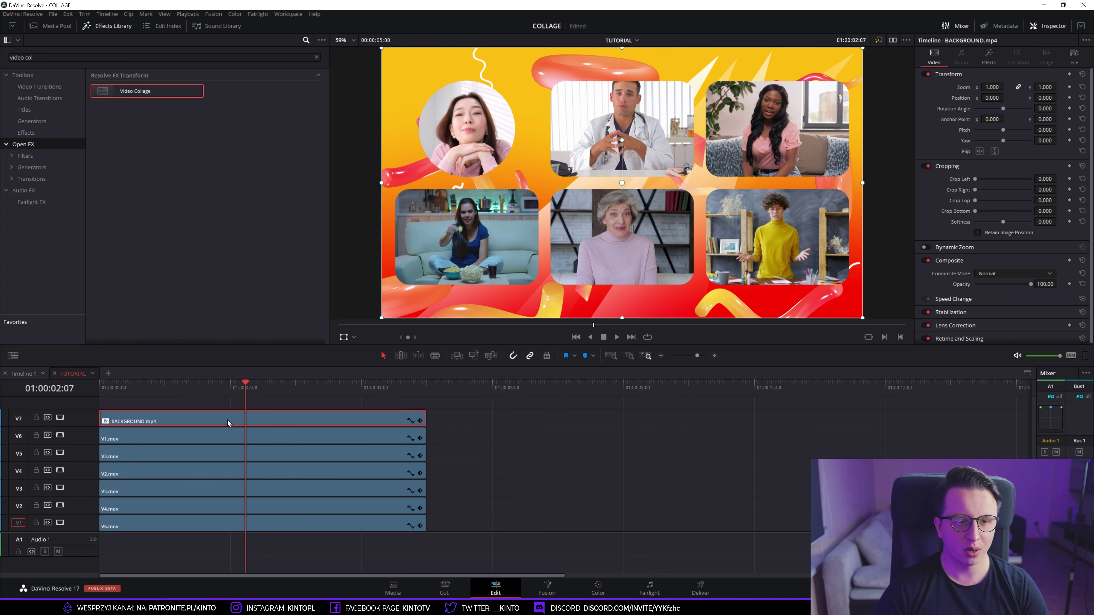
{"action": "left_click", "coordinate": [989, 56]}
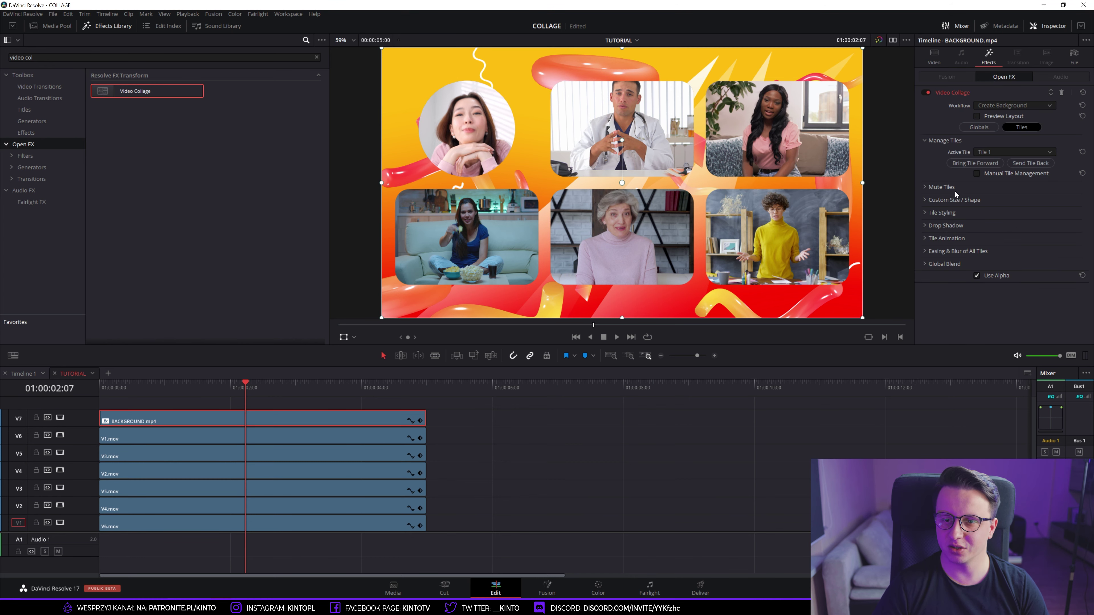
{"action": "left_click", "coordinate": [932, 202]}
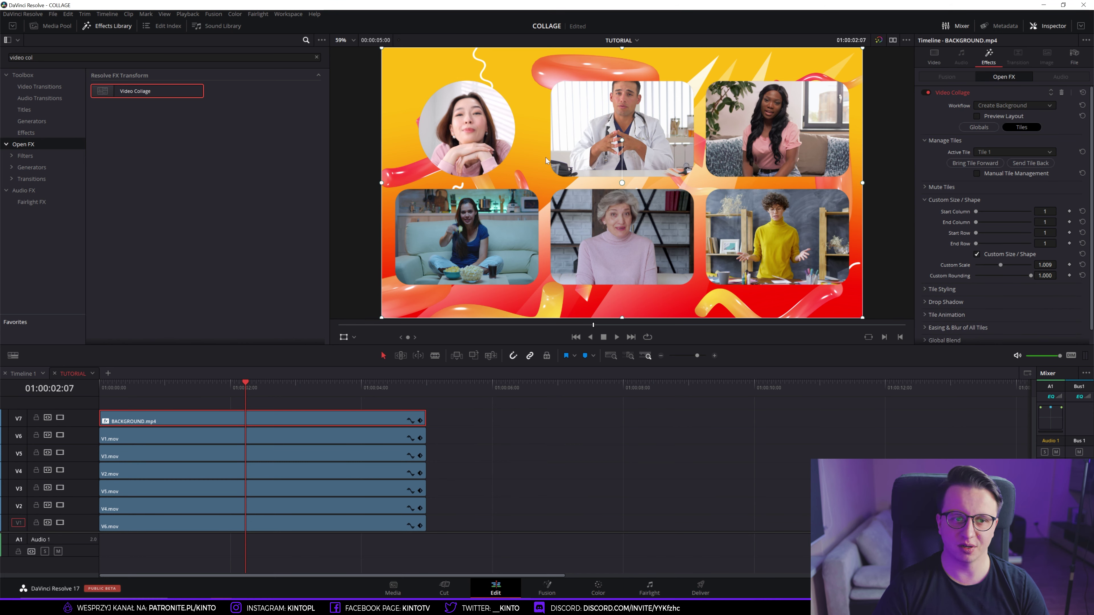
{"action": "left_click", "coordinate": [927, 199]}
{"action": "left_click", "coordinate": [925, 218]}
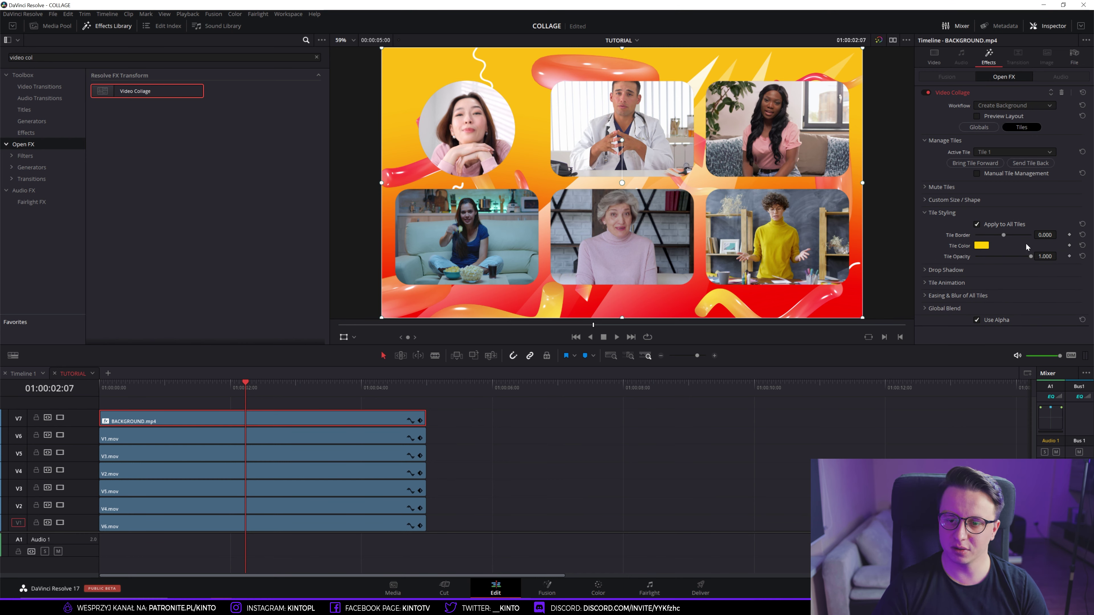
Give all collage tiles a white border with Tile Border width 0.015.
{"action": "left_click_drag", "start_coordinate": [1004, 236], "coordinate": [1008, 236]}
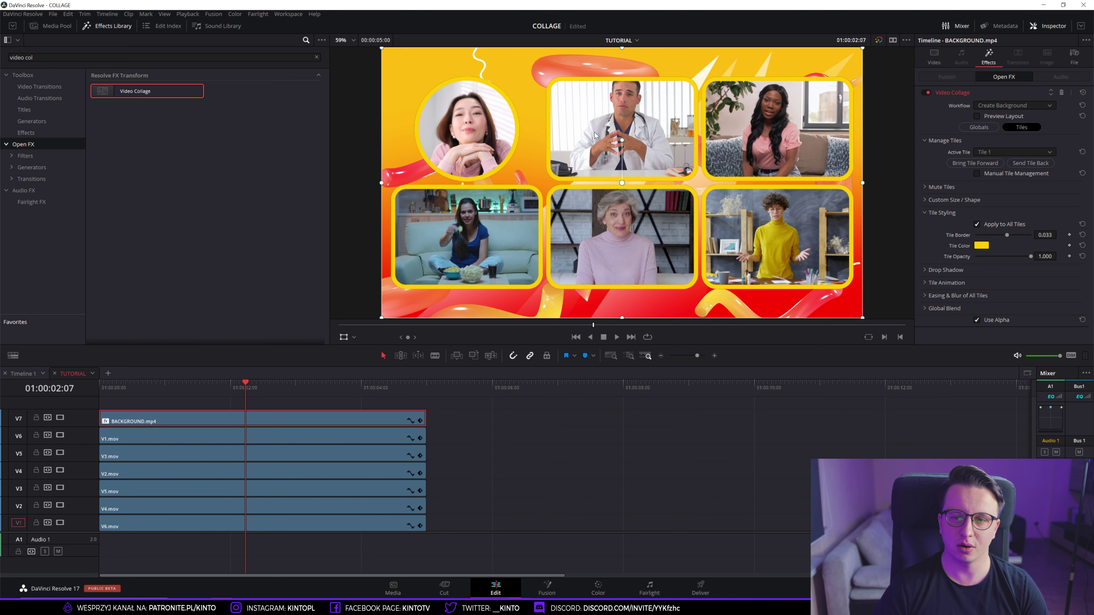
{"action": "left_click", "coordinate": [981, 245]}
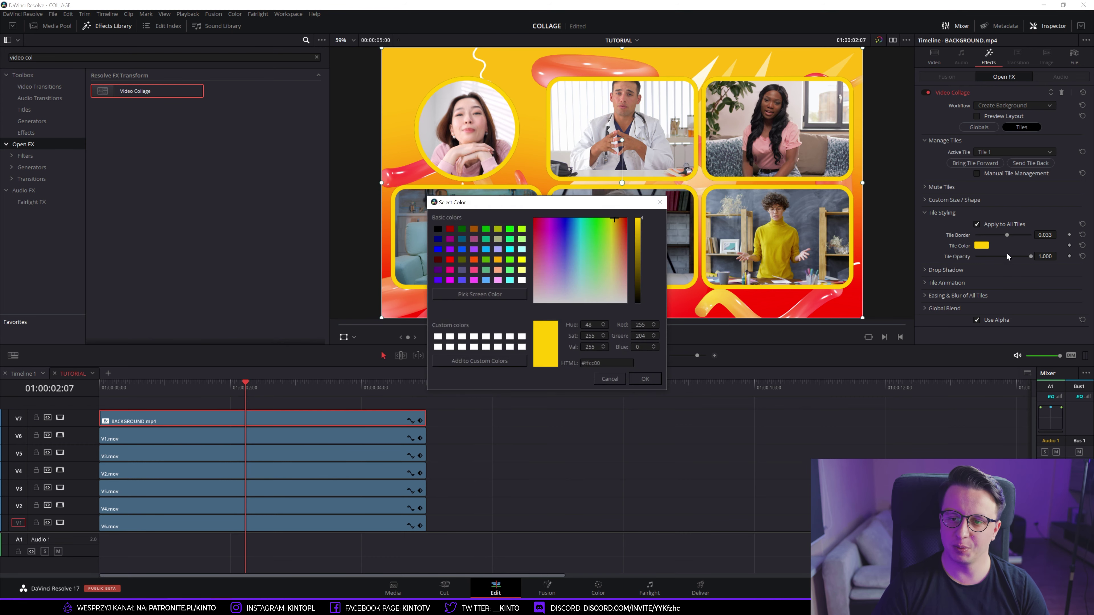
{"action": "left_click", "coordinate": [522, 280]}
{"action": "left_click", "coordinate": [645, 379]}
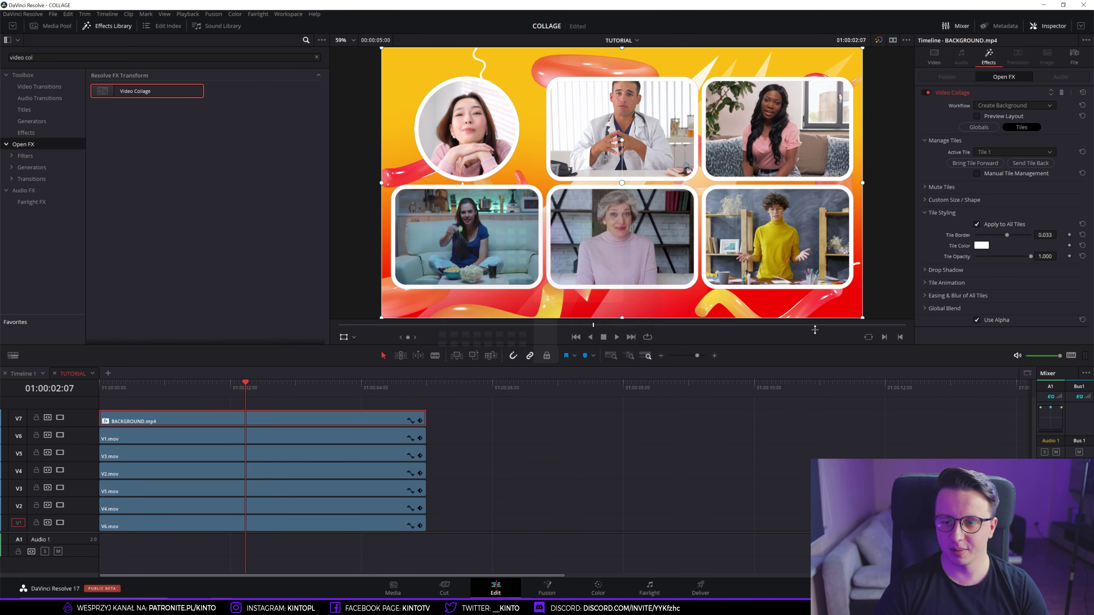
{"action": "left_click_drag", "start_coordinate": [1005, 236], "coordinate": [1004, 244]}
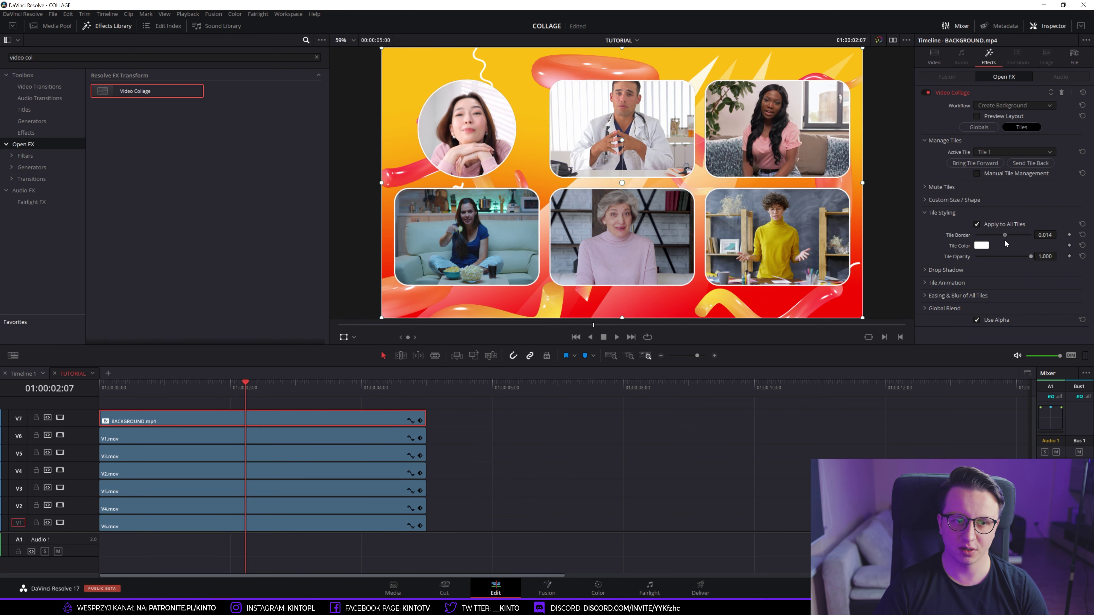
{"action": "left_click_drag", "start_coordinate": [1006, 244], "coordinate": [1005, 244]}
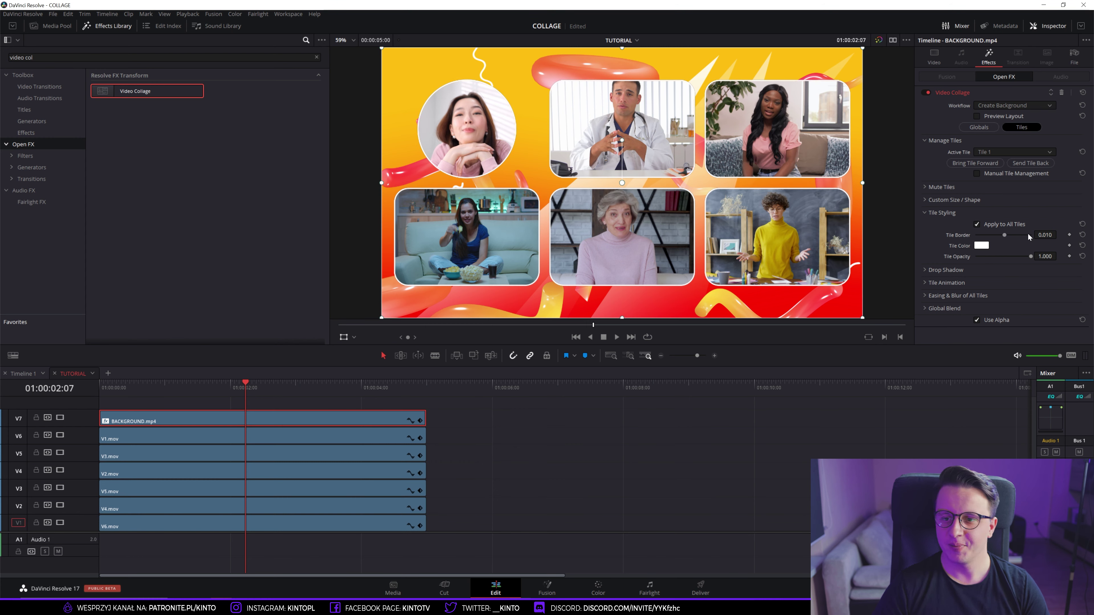
{"action": "left_click_drag", "start_coordinate": [1049, 234], "coordinate": [1053, 231]}
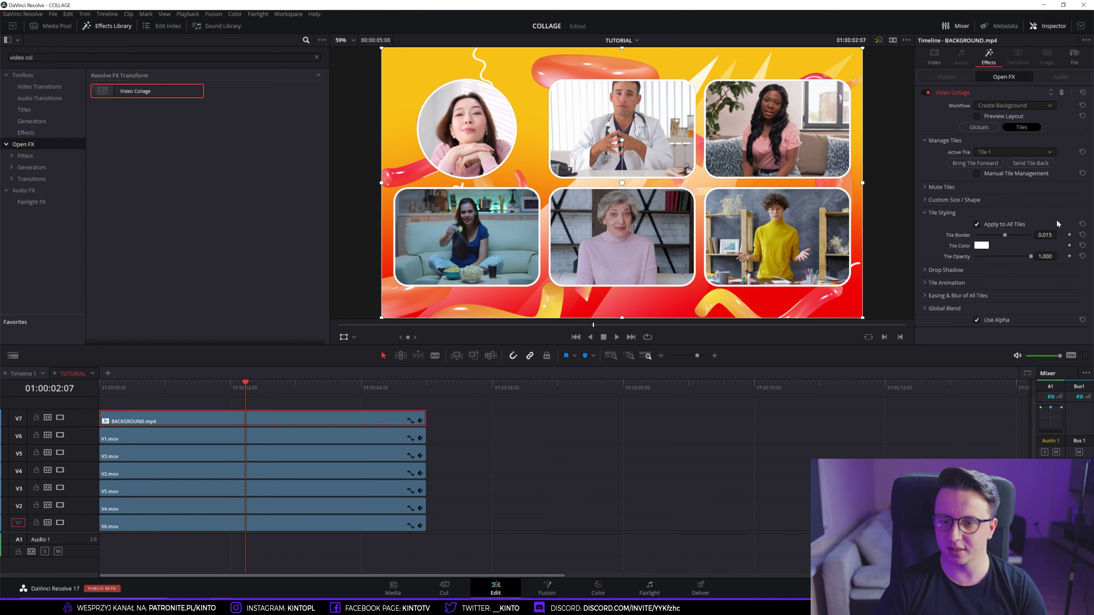
{"action": "left_click", "coordinate": [927, 214]}
{"action": "left_click", "coordinate": [925, 225]}
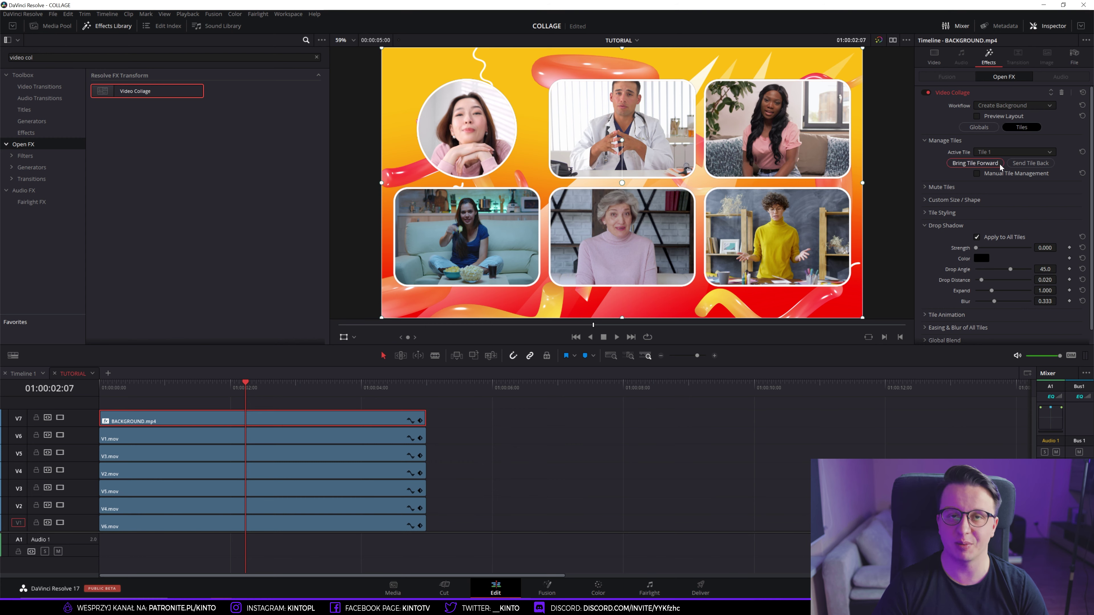
Add a tile drop shadow with Strength 0.279 and Drop Distance 0.005.
{"action": "scroll", "coordinate": [997, 261], "scroll_direction": "down", "scroll_amount": 1}
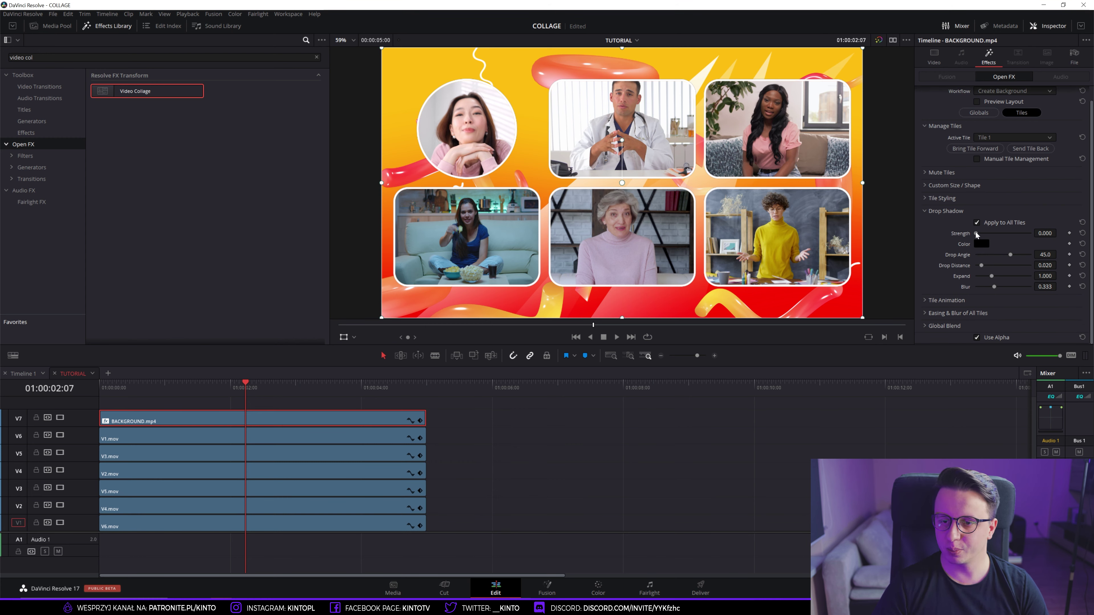
{"action": "mouse_move", "coordinate": [976, 234]}
{"action": "left_mouse_down"}
{"action": "mouse_move", "coordinate": [992, 234]}
{"action": "mouse_move", "coordinate": [977, 266]}
{"action": "left_mouse_up"}
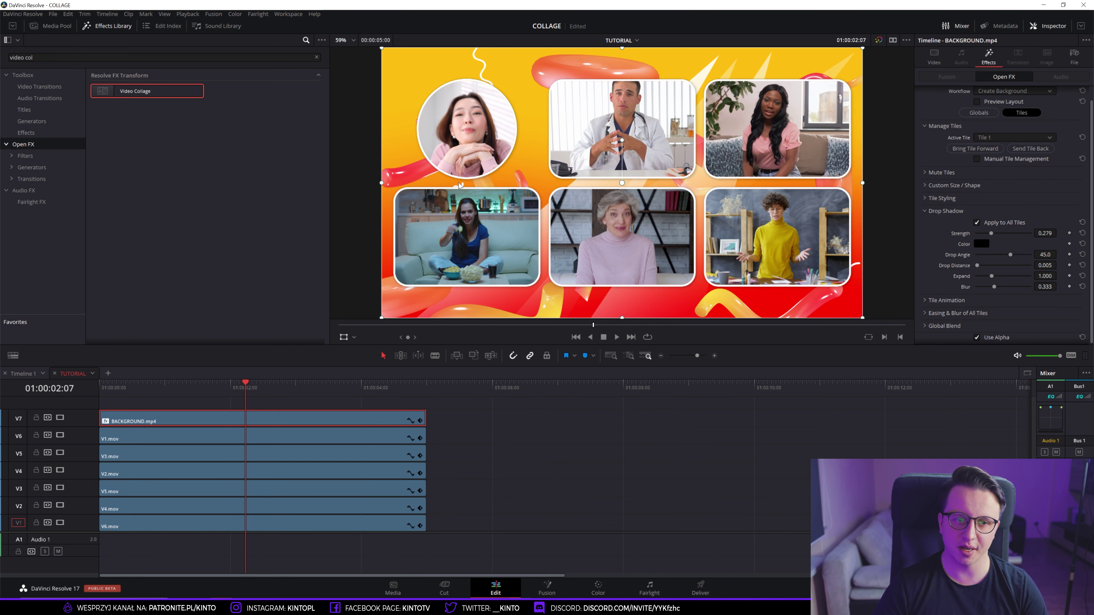
{"action": "scroll", "coordinate": [963, 278], "scroll_direction": "down", "scroll_amount": 1}
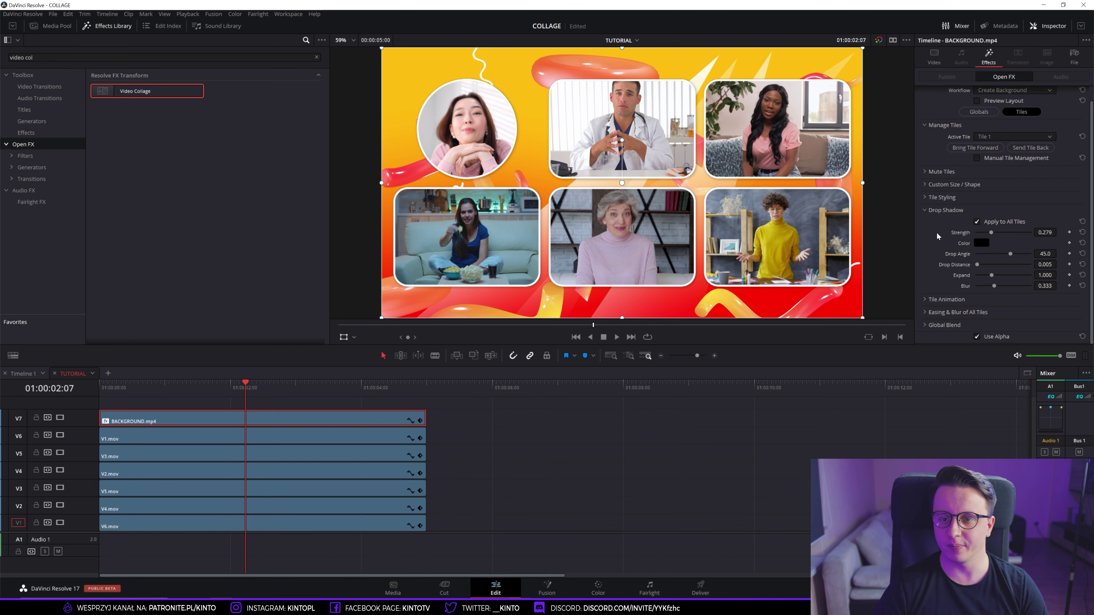
{"action": "left_click", "coordinate": [924, 210]}
{"action": "left_click", "coordinate": [926, 238]}
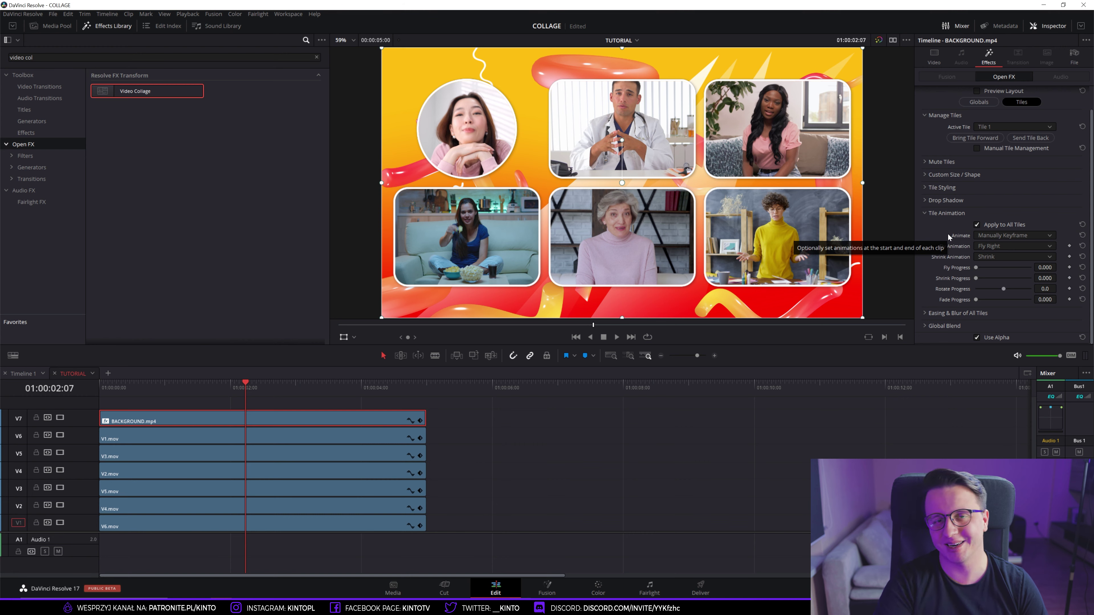
Play the collage from the start and stop back at 01:00:00:00.
{"action": "key", "text": "Home"}
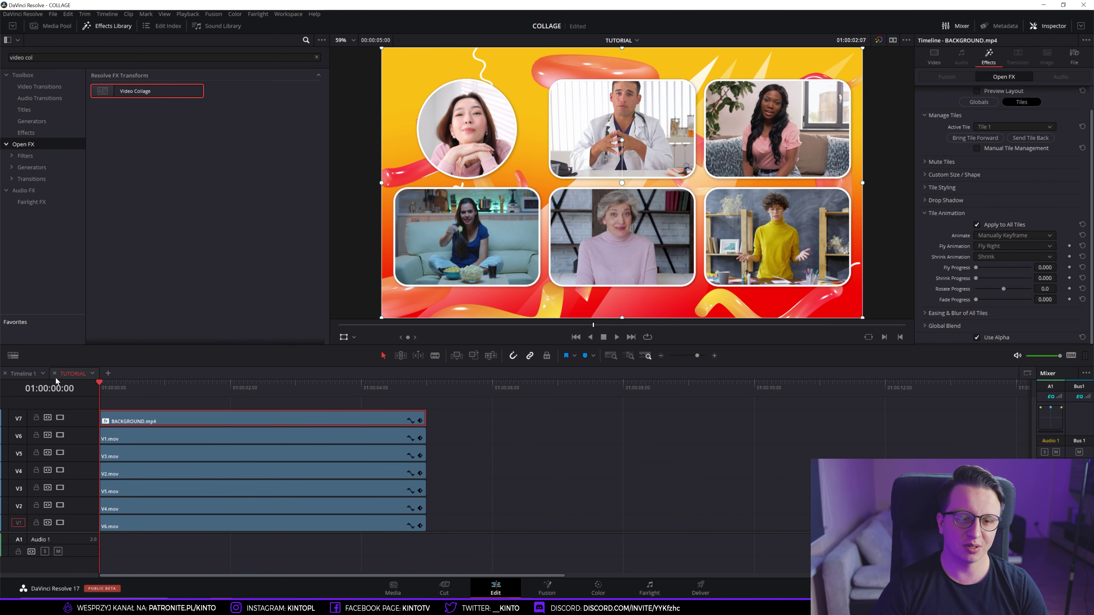
{"action": "key", "text": "space"}
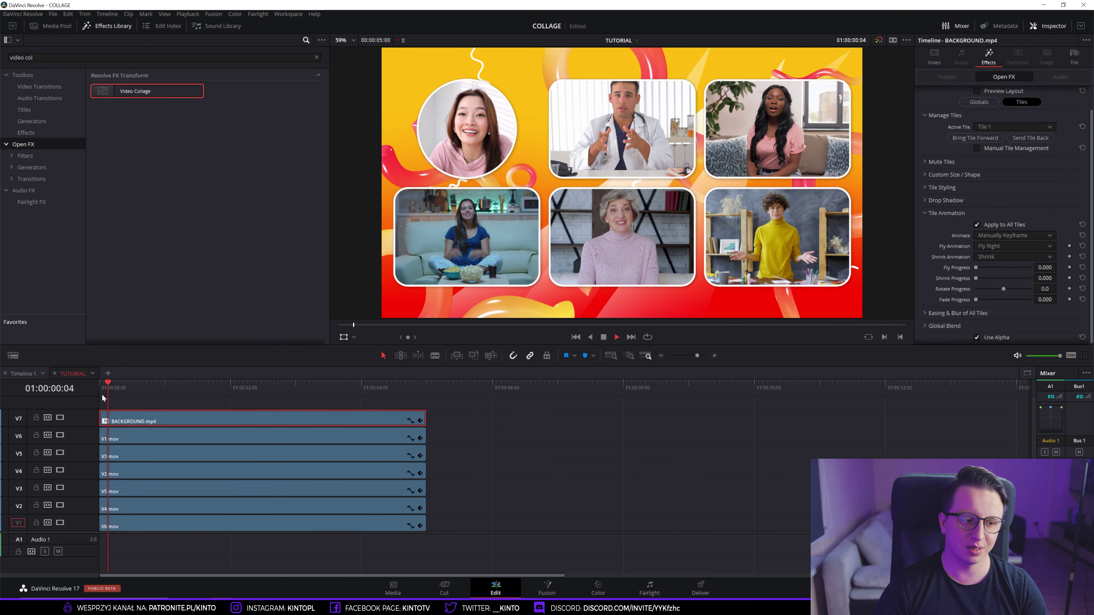
{"action": "key", "text": "Home"}
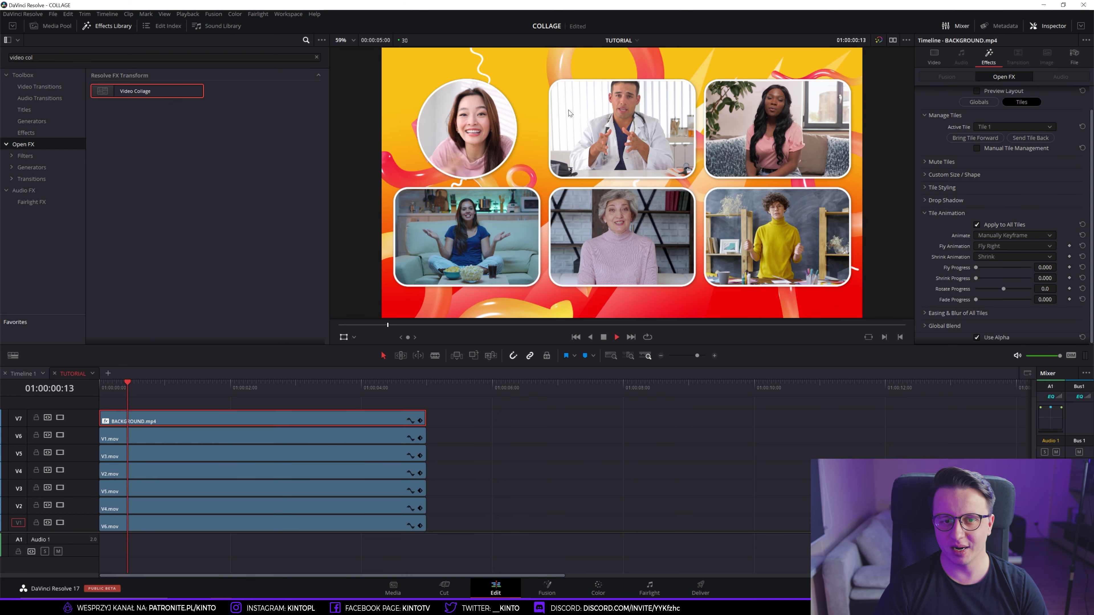
{"action": "key", "text": "Home"}
{"action": "key", "text": "space"}
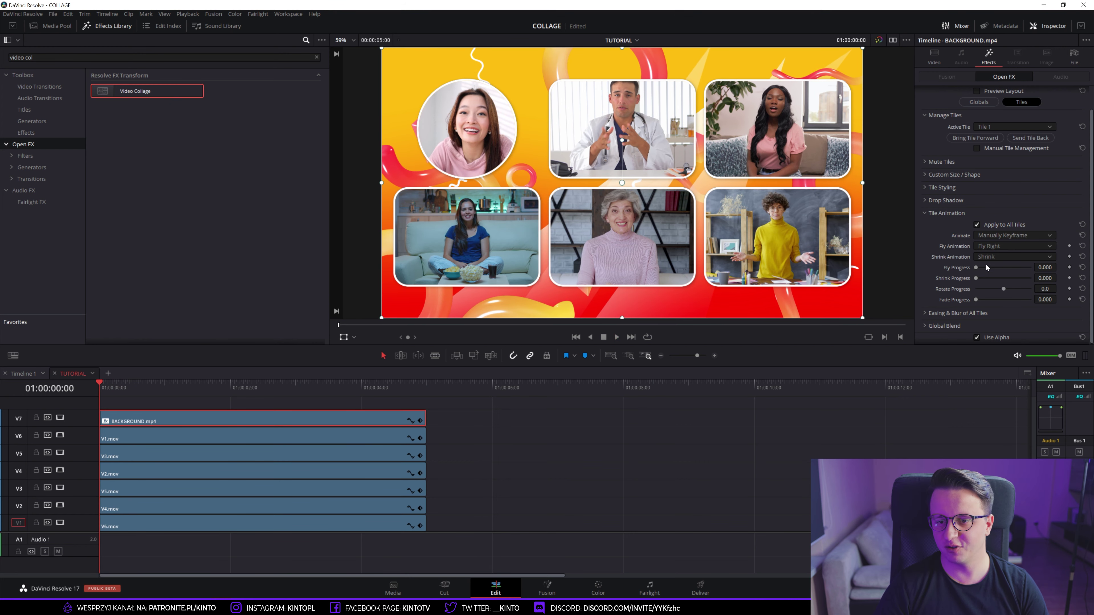
Set tiles to animate Intro Only with Fly Right and preview the fly-in.
{"action": "left_click", "coordinate": [1002, 238]}
{"action": "left_click", "coordinate": [998, 255]}
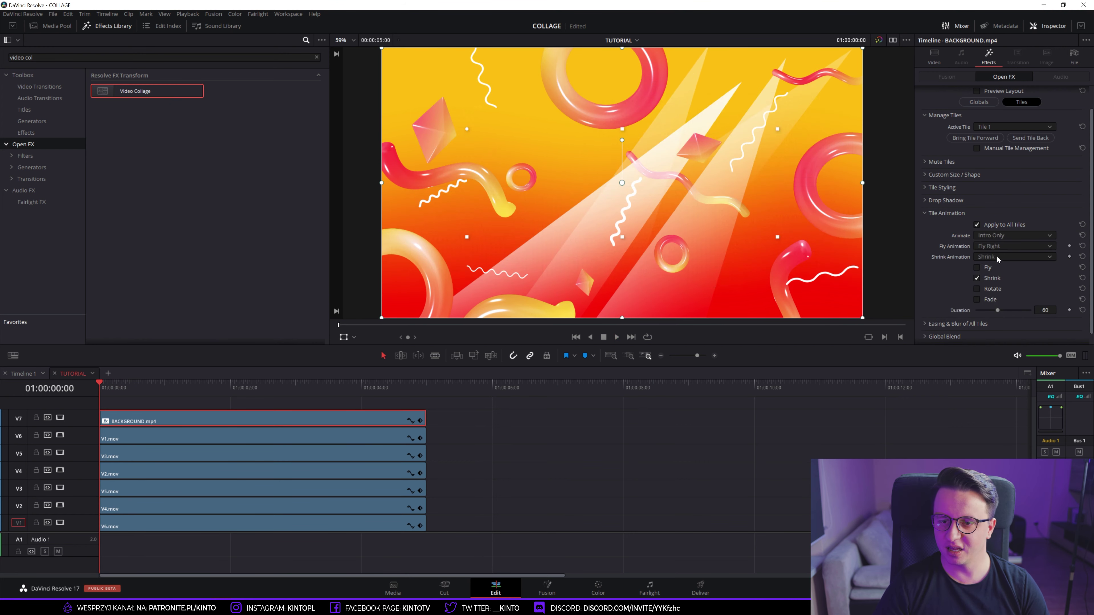
{"action": "left_click", "coordinate": [997, 247]}
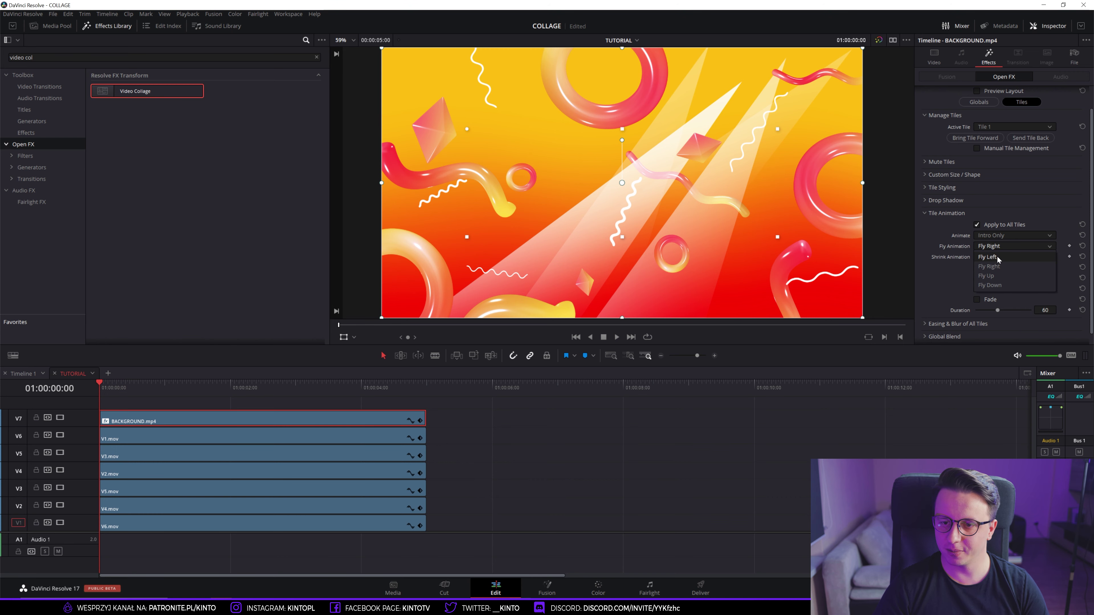
{"action": "left_click", "coordinate": [995, 265]}
{"action": "left_click", "coordinate": [978, 269]}
{"action": "key", "text": "space"}
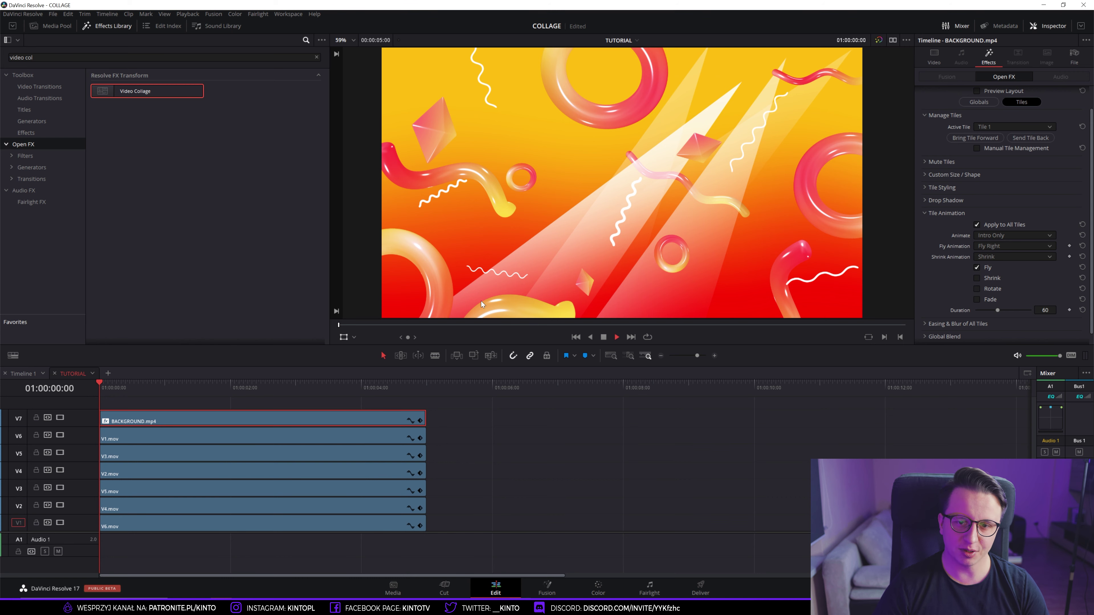
{"action": "key", "text": "space"}
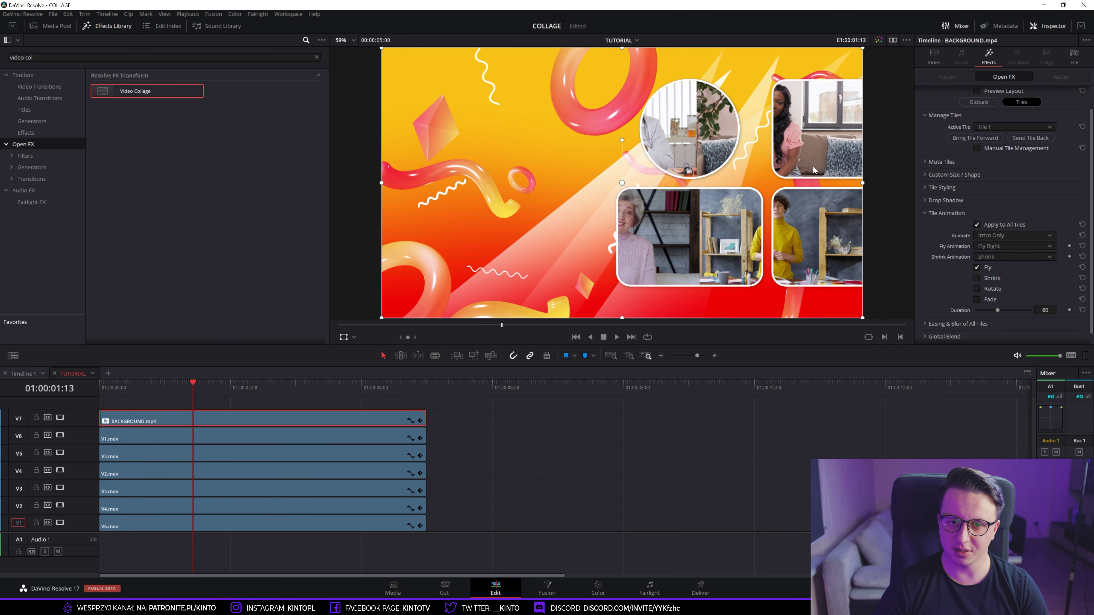
Replace Fly with Shrink, set Shrink Animation to Shrink Width, and preview from the start.
{"action": "left_click", "coordinate": [978, 268]}
{"action": "left_click", "coordinate": [978, 278]}
{"action": "left_click_drag", "start_coordinate": [194, 383], "coordinate": [98, 381]}
{"action": "key", "text": "space"}
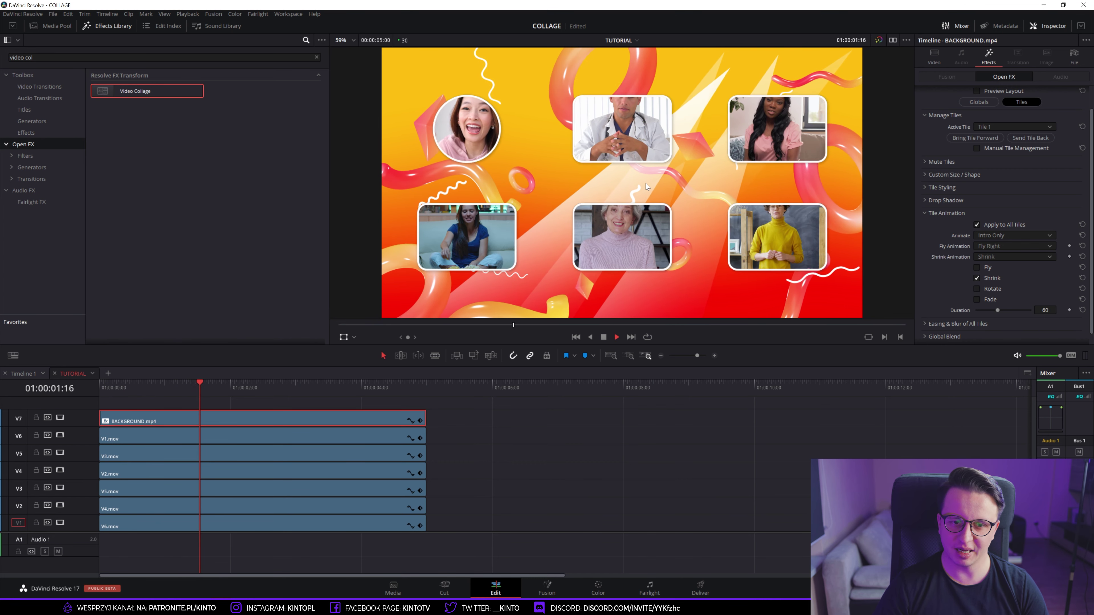
{"action": "key", "text": "space"}
{"action": "left_click", "coordinate": [998, 257]}
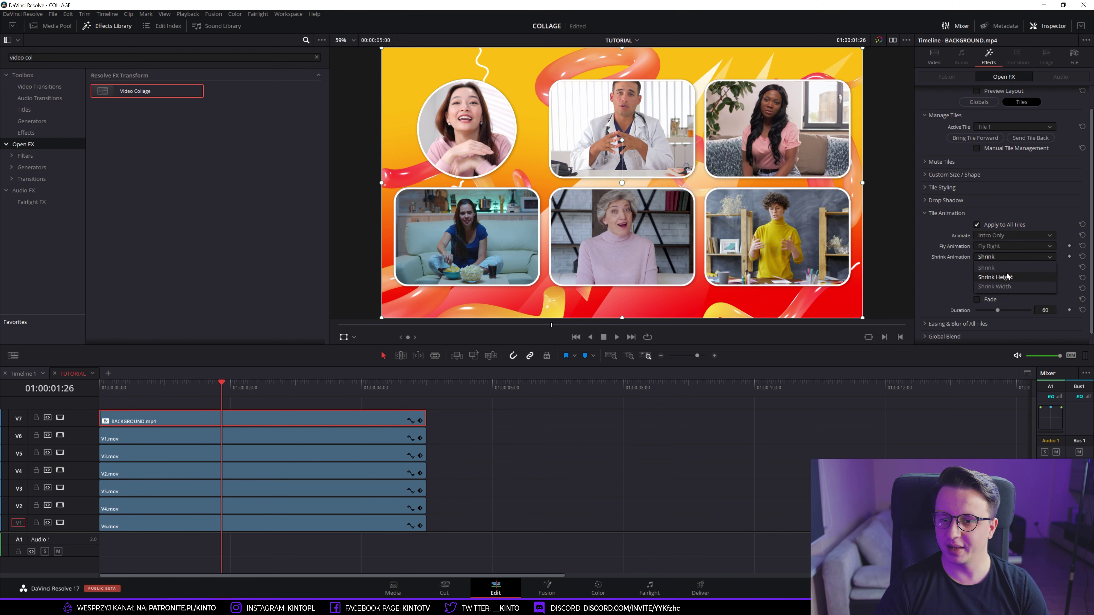
{"action": "left_click", "coordinate": [995, 286]}
{"action": "mouse_move", "coordinate": [222, 384]}
{"action": "left_mouse_down"}
{"action": "mouse_move", "coordinate": [114, 389]}
{"action": "mouse_move", "coordinate": [186, 394]}
{"action": "left_mouse_up"}
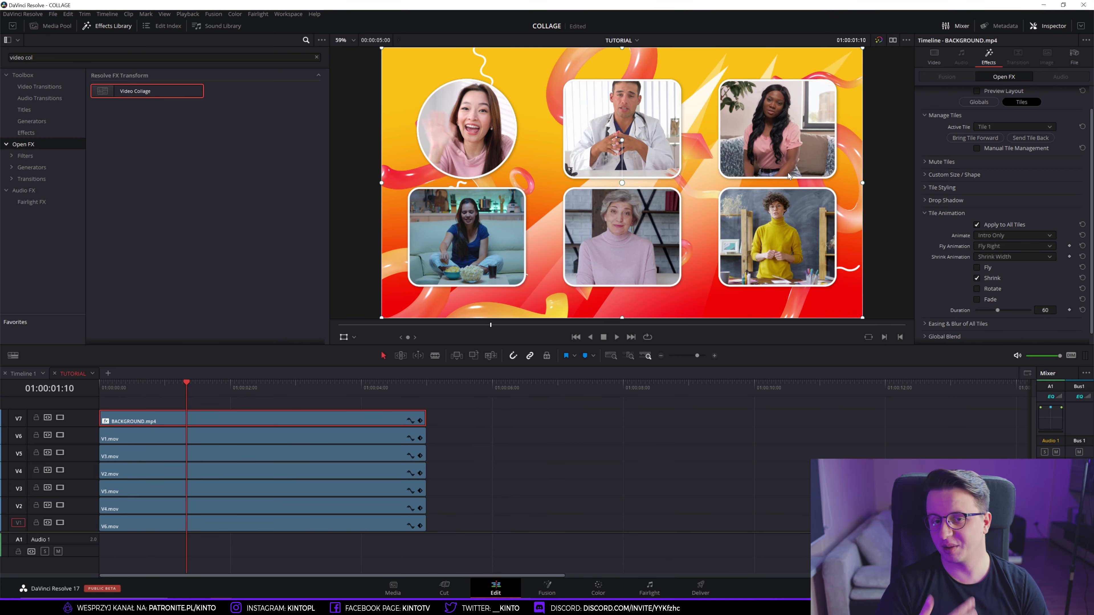
{"action": "left_click", "coordinate": [1010, 238]}
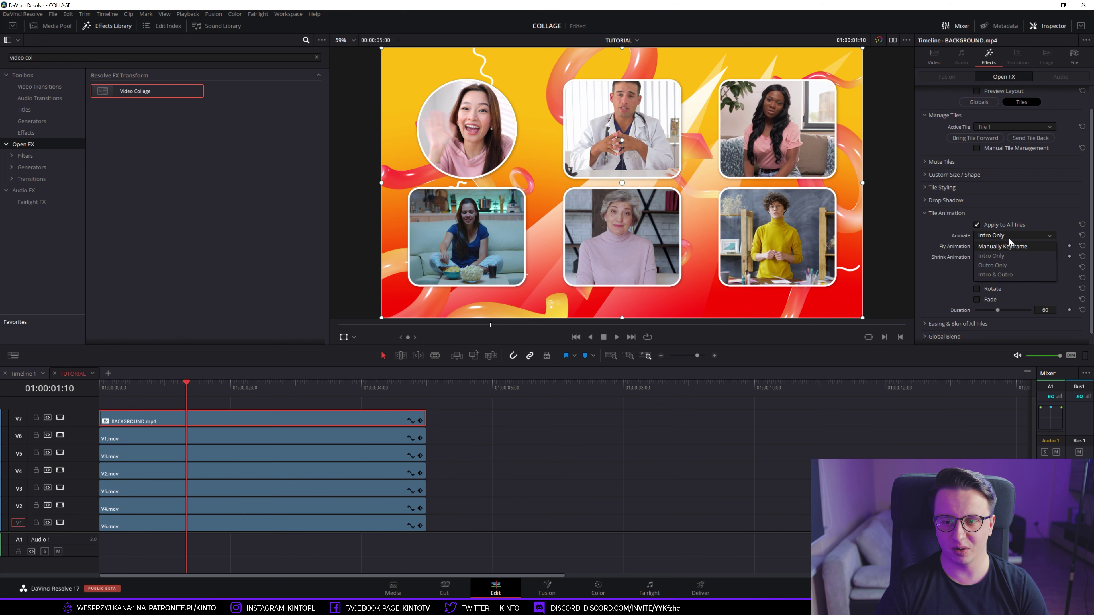
Switch Animate to Manually Keyframe, collapse Tile Animation, and return to the timeline start.
{"action": "left_click", "coordinate": [1009, 246]}
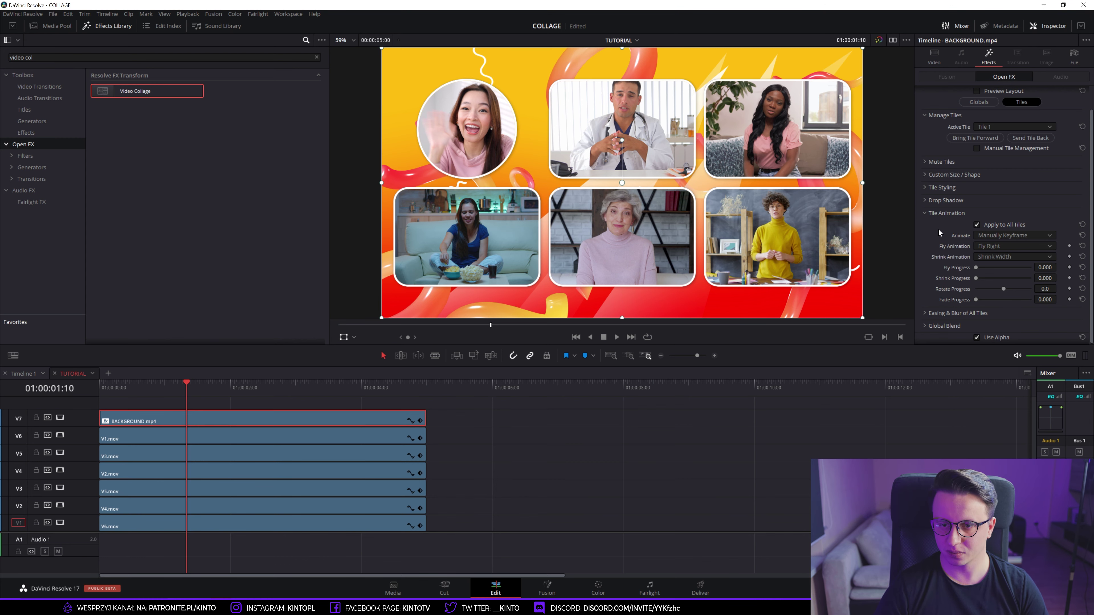
{"action": "left_click", "coordinate": [925, 212]}
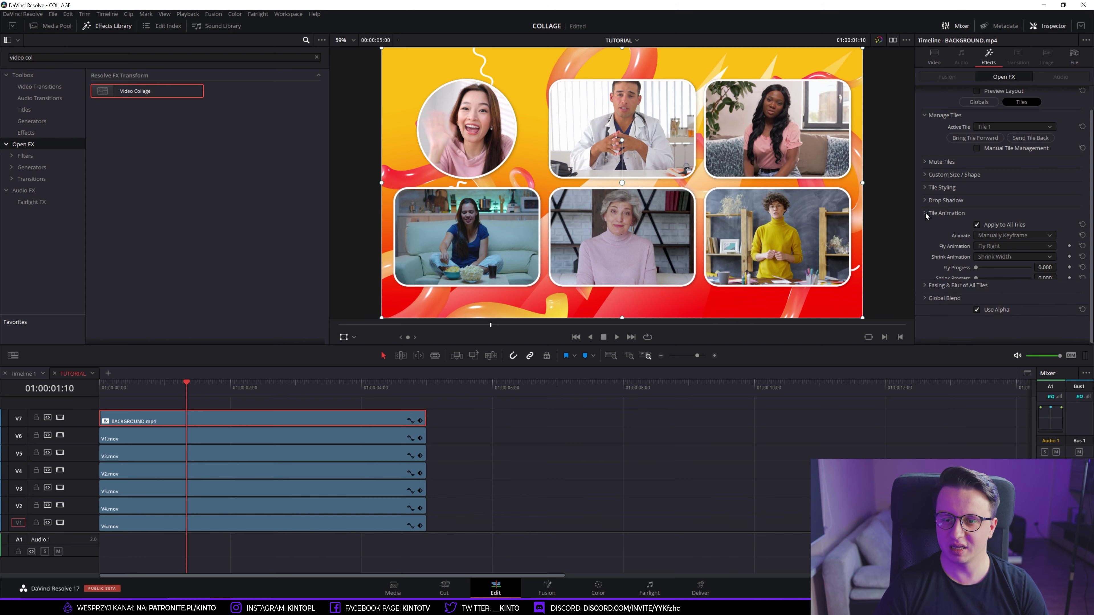
{"action": "key", "text": "j"}
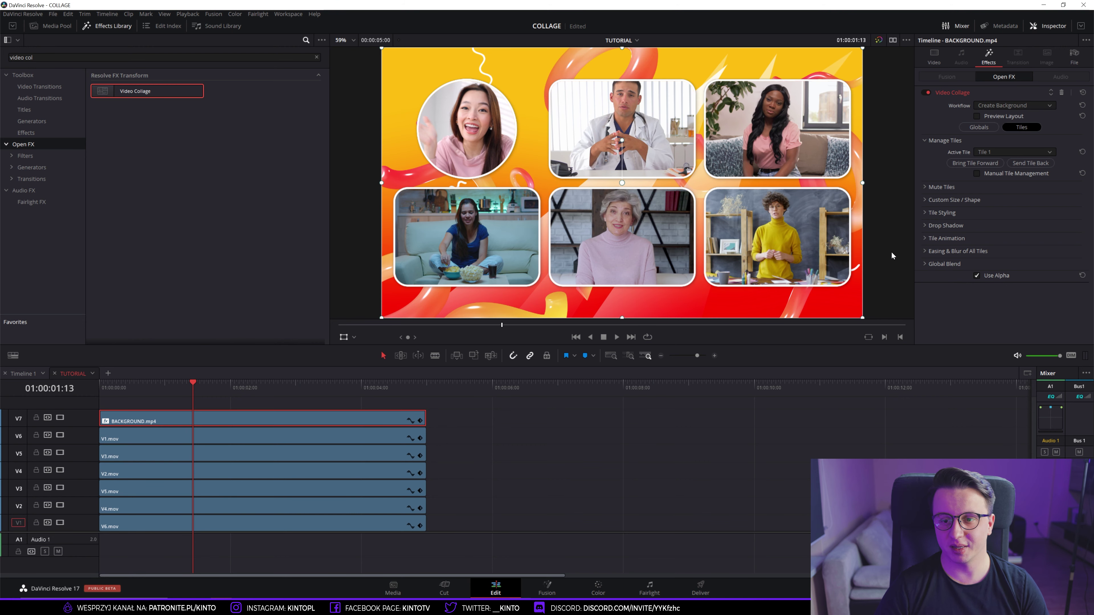
{"action": "left_click", "coordinate": [925, 240]}
Set Animate back to Intro Only and try the Rotate and Fade options.
{"action": "scroll", "coordinate": [977, 269], "scroll_direction": "down", "scroll_amount": 1}
{"action": "left_click", "coordinate": [994, 233]}
{"action": "left_click", "coordinate": [1007, 258]}
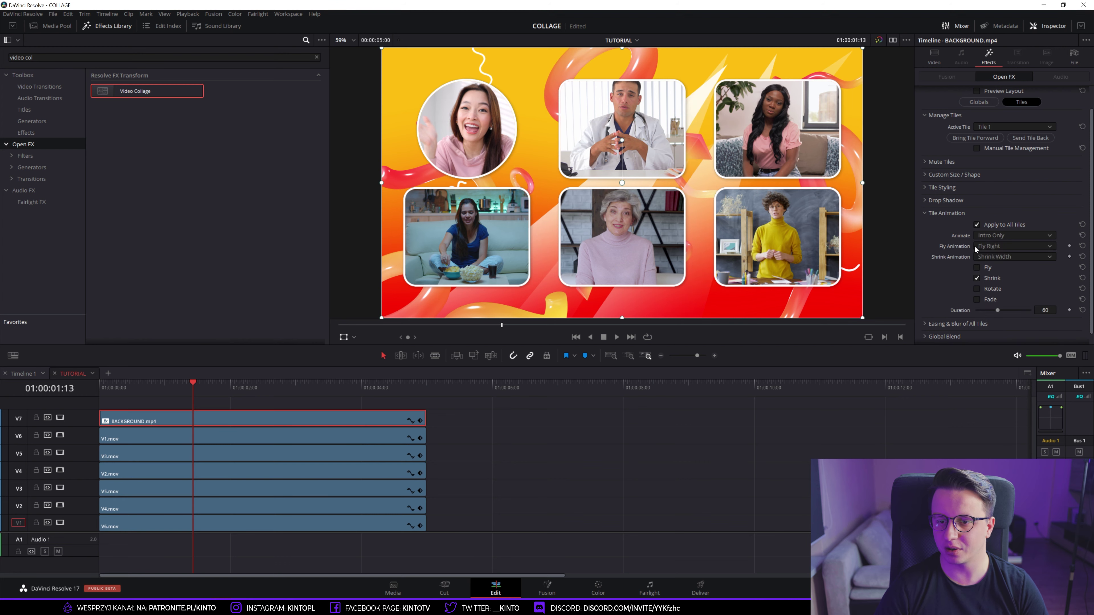
{"action": "left_click", "coordinate": [981, 278]}
{"action": "left_click", "coordinate": [978, 289]}
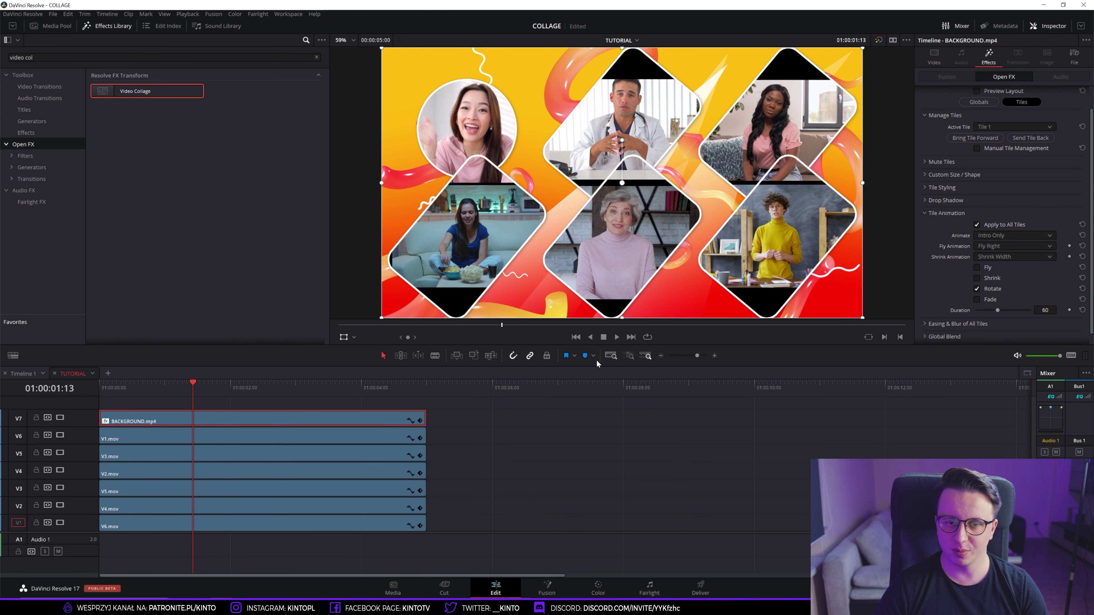
{"action": "left_click", "coordinate": [978, 299]}
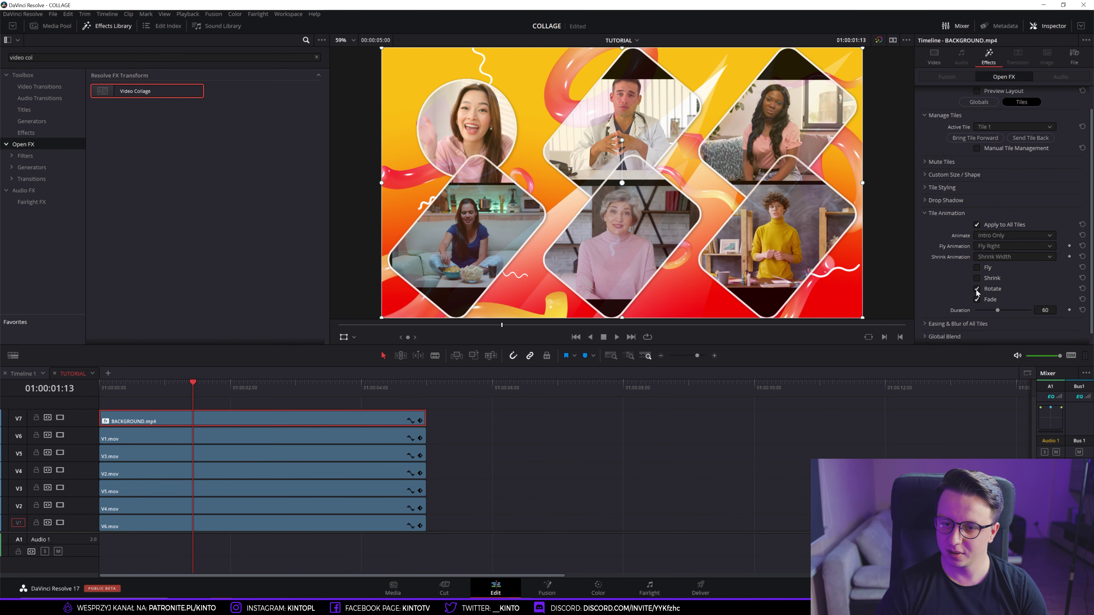
{"action": "left_click", "coordinate": [977, 290]}
Leave only Shrink enabled and set the animation Duration to 15.
{"action": "scroll", "coordinate": [965, 298], "scroll_direction": "down", "scroll_amount": 1}
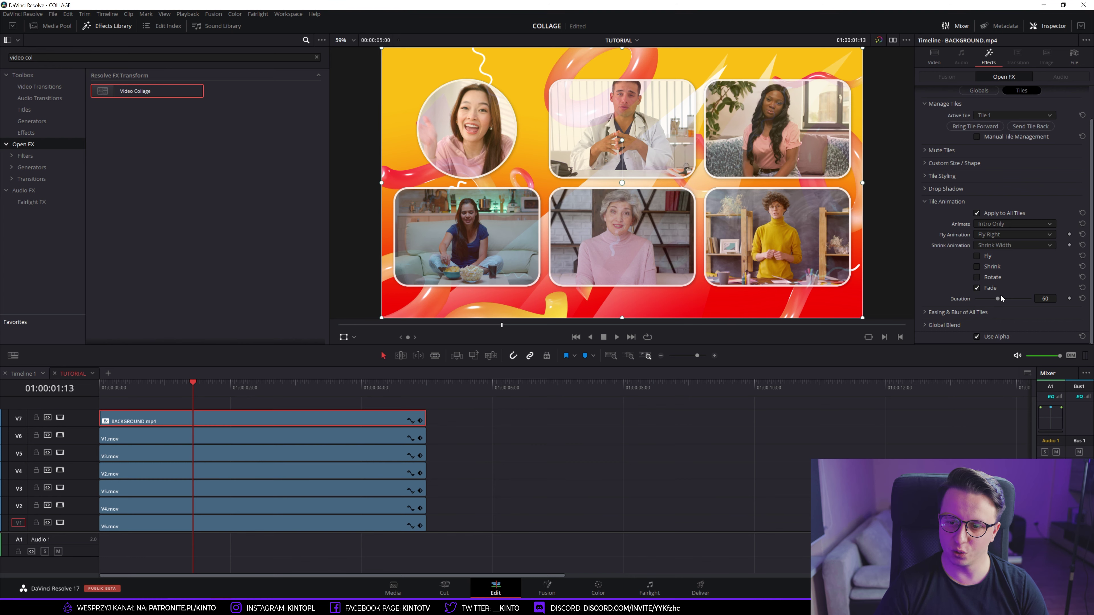
{"action": "left_click", "coordinate": [977, 288]}
{"action": "left_click", "coordinate": [977, 267]}
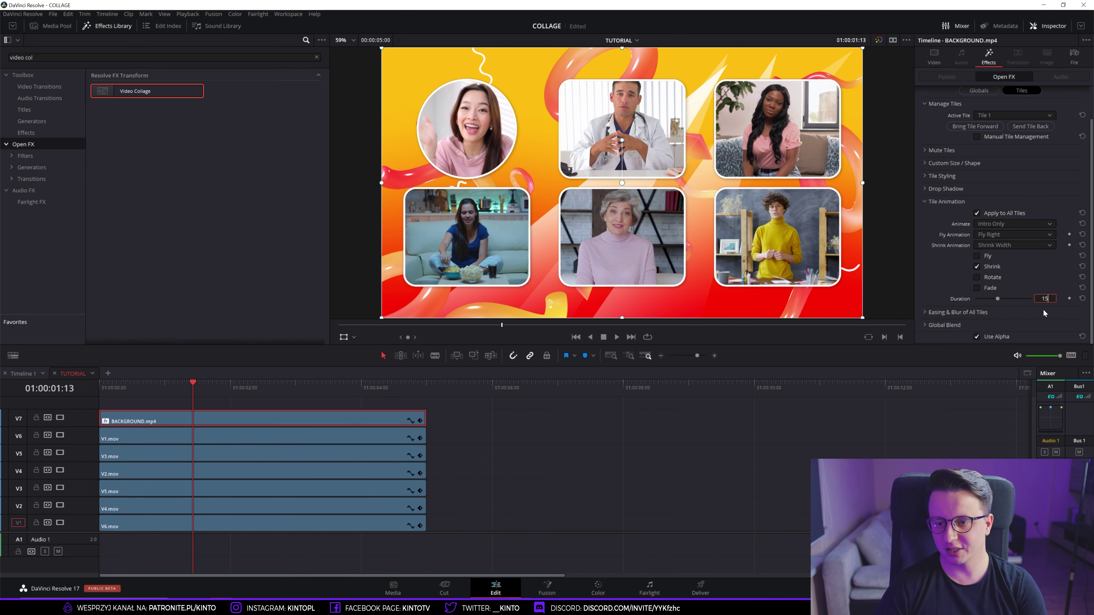
{"action": "type", "text": "15"}
{"action": "key", "text": "Return"}
Scrub back through the intro to preview the faster 15-frame shrink-in.
{"action": "left_click_drag", "start_coordinate": [147, 385], "coordinate": [130, 387]}
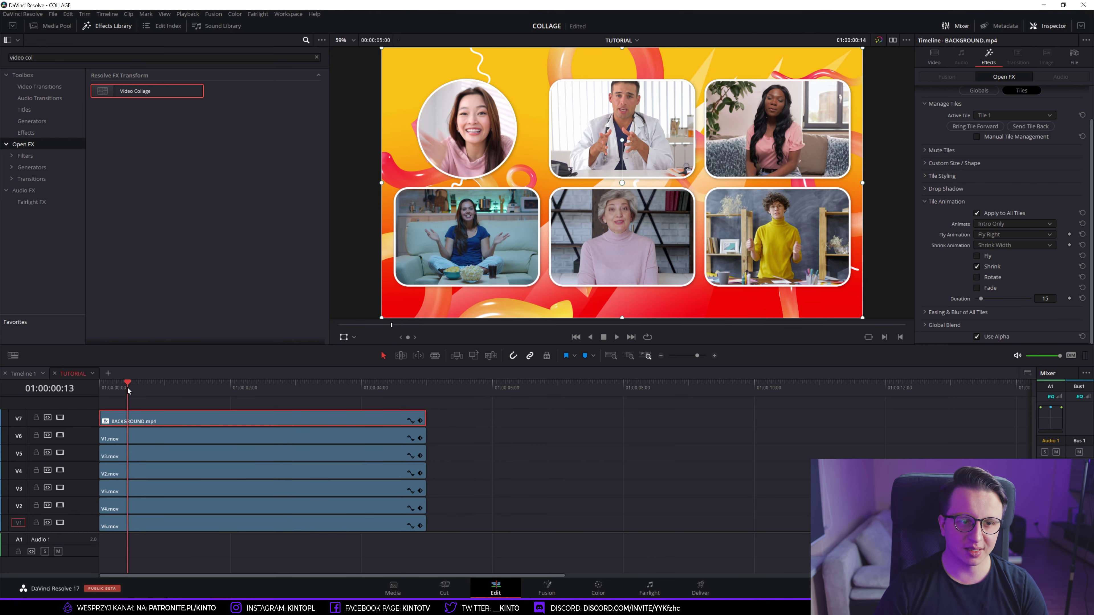
{"action": "mouse_move", "coordinate": [130, 388]}
{"action": "left_mouse_down"}
{"action": "mouse_move", "coordinate": [107, 385]}
{"action": "mouse_move", "coordinate": [116, 390]}
{"action": "left_mouse_up"}
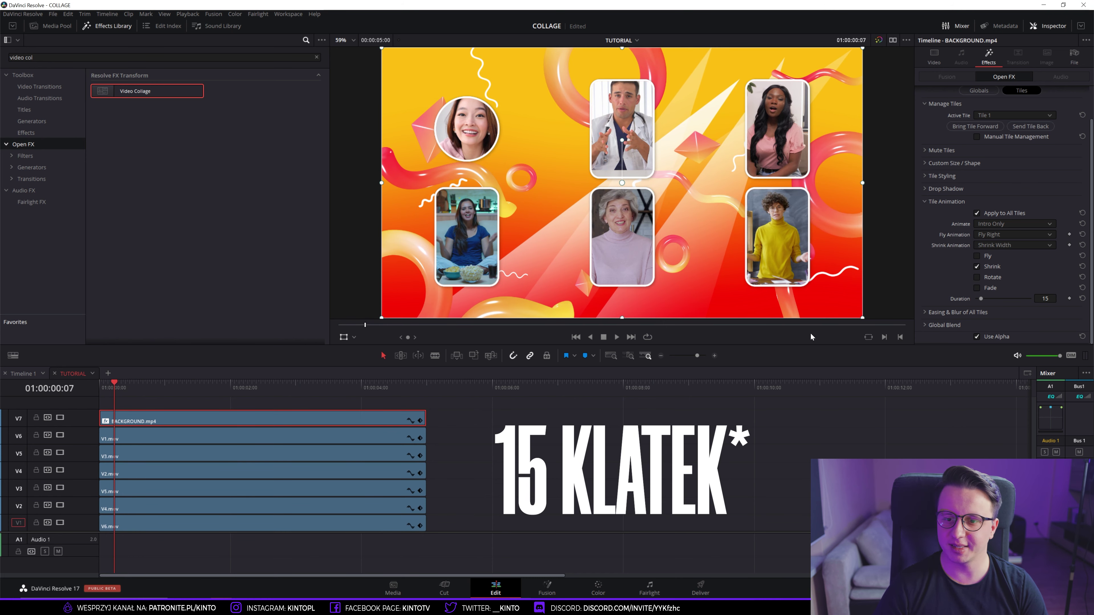
{"action": "left_click", "coordinate": [935, 312]}
Ease the tile motion and size In & Out (amounts 0.737 and 0.697), then scrub the intro.
{"action": "scroll", "coordinate": [933, 298], "scroll_direction": "down", "scroll_amount": 1}
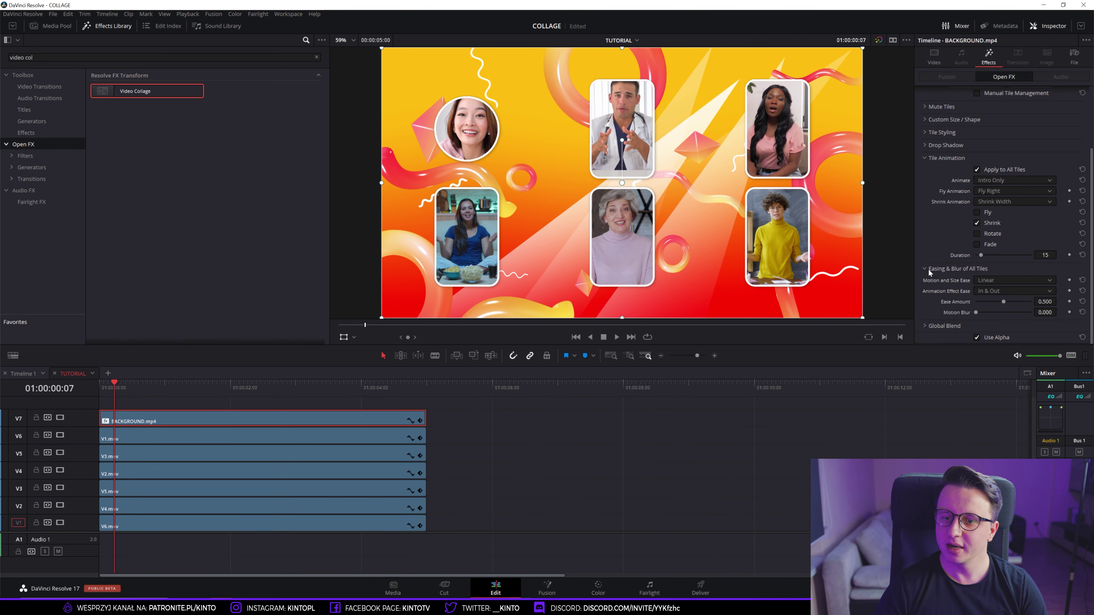
{"action": "left_click", "coordinate": [1015, 280]}
{"action": "left_click", "coordinate": [1000, 321]}
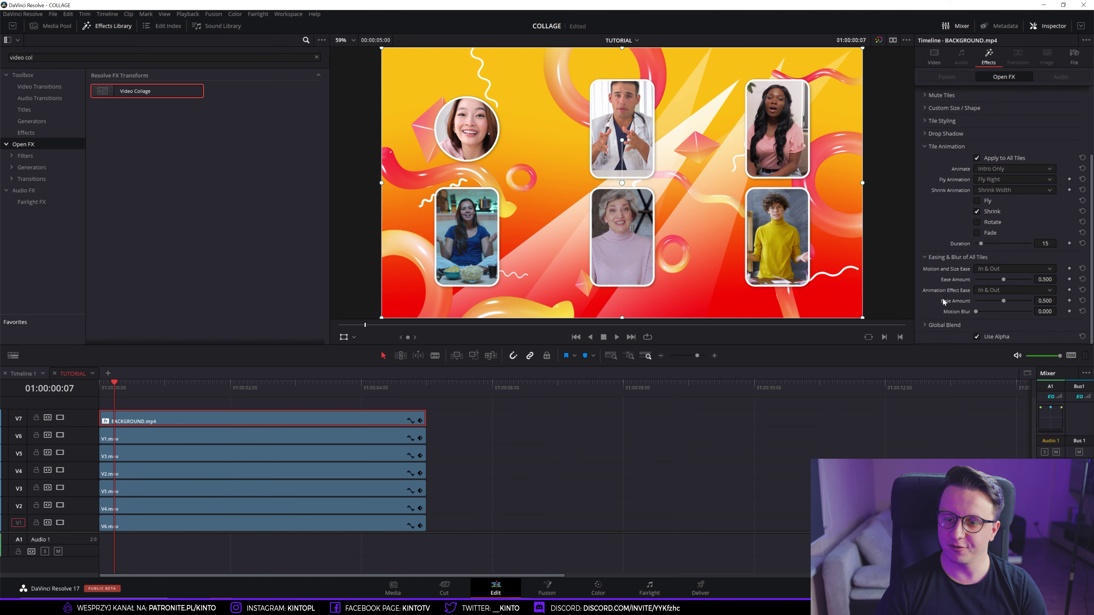
{"action": "left_click", "coordinate": [108, 390]}
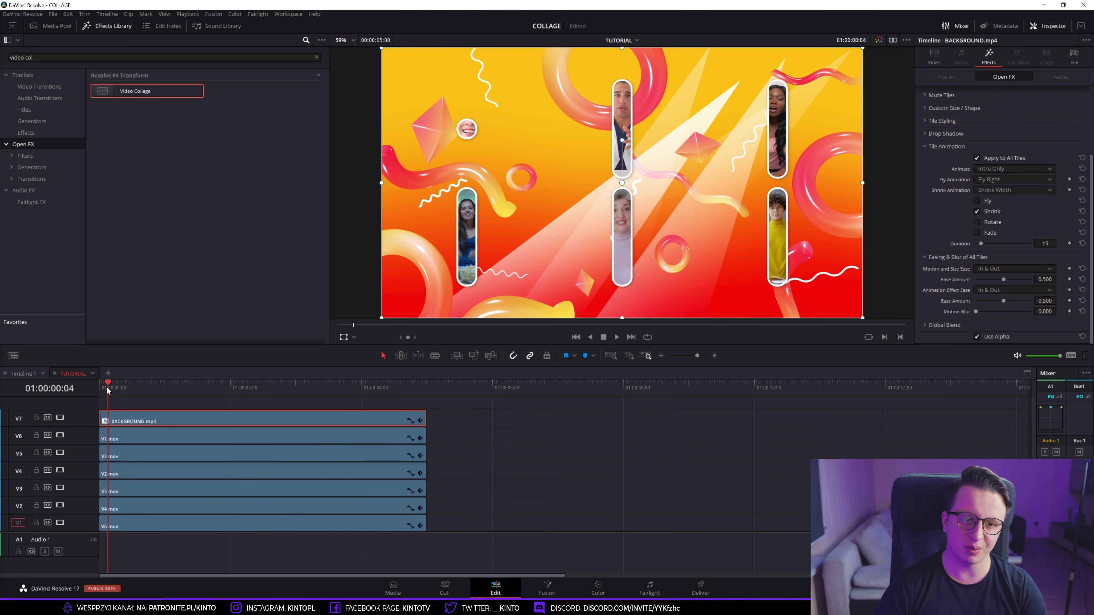
{"action": "left_click_drag", "start_coordinate": [108, 390], "coordinate": [148, 390]}
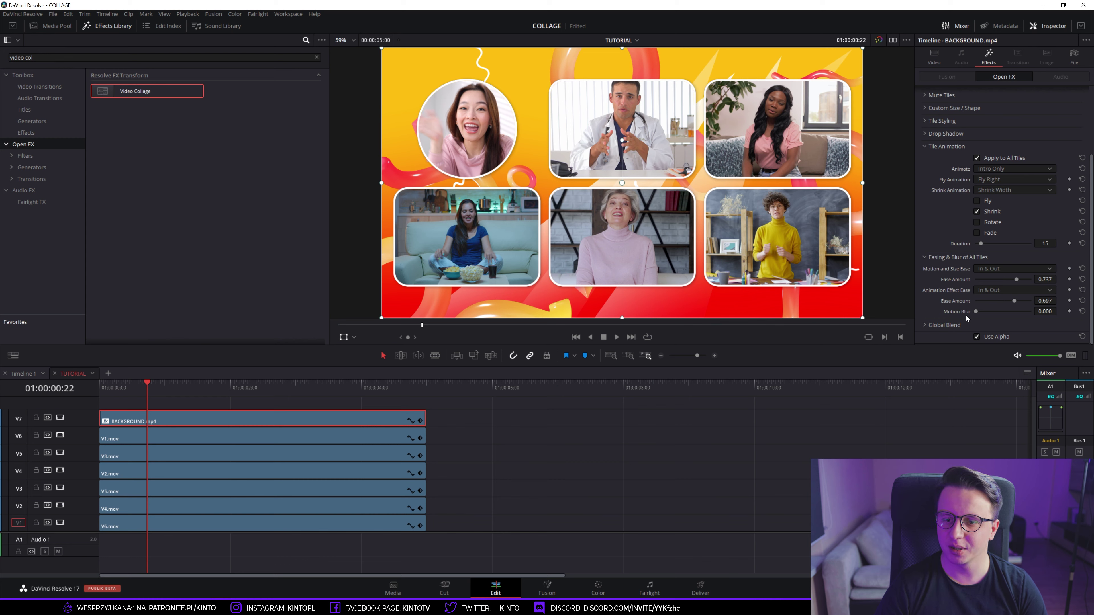
Add 0.550 motion blur to the moving tiles and play back the intro to check it.
{"action": "left_click_drag", "start_coordinate": [977, 312], "coordinate": [1006, 312]}
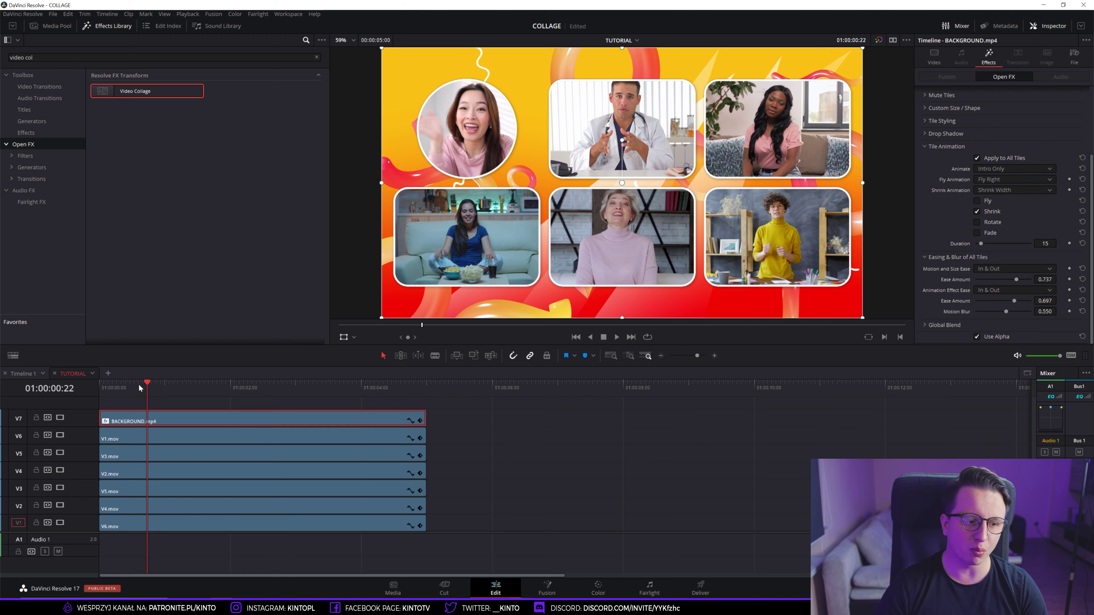
{"action": "left_click_drag", "start_coordinate": [139, 388], "coordinate": [108, 395]}
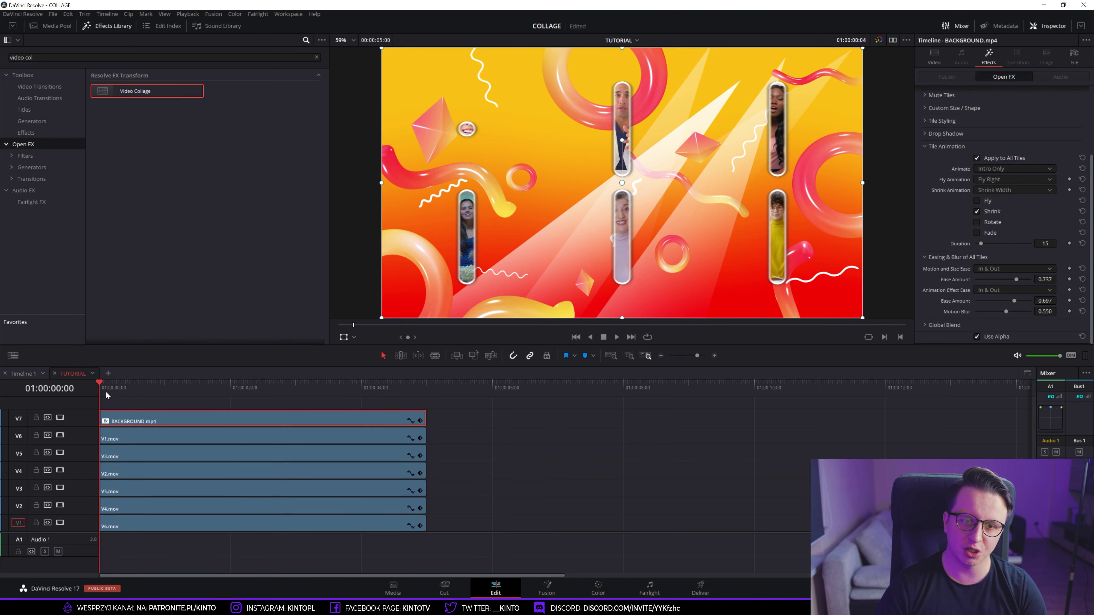
{"action": "key", "text": "space"}
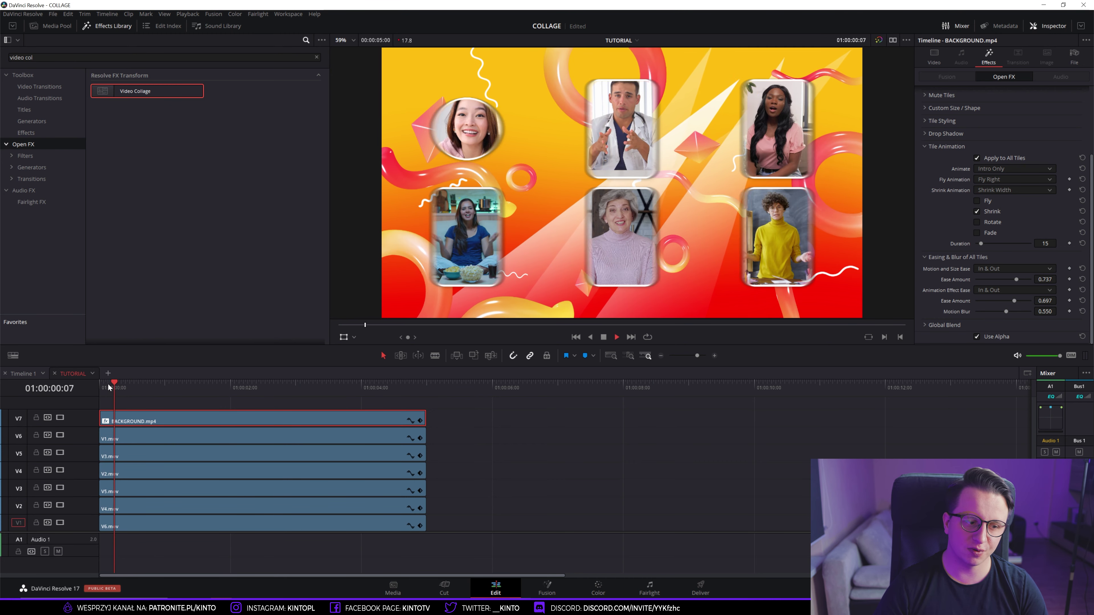
{"action": "left_click", "coordinate": [116, 387]}
{"action": "key", "text": "space"}
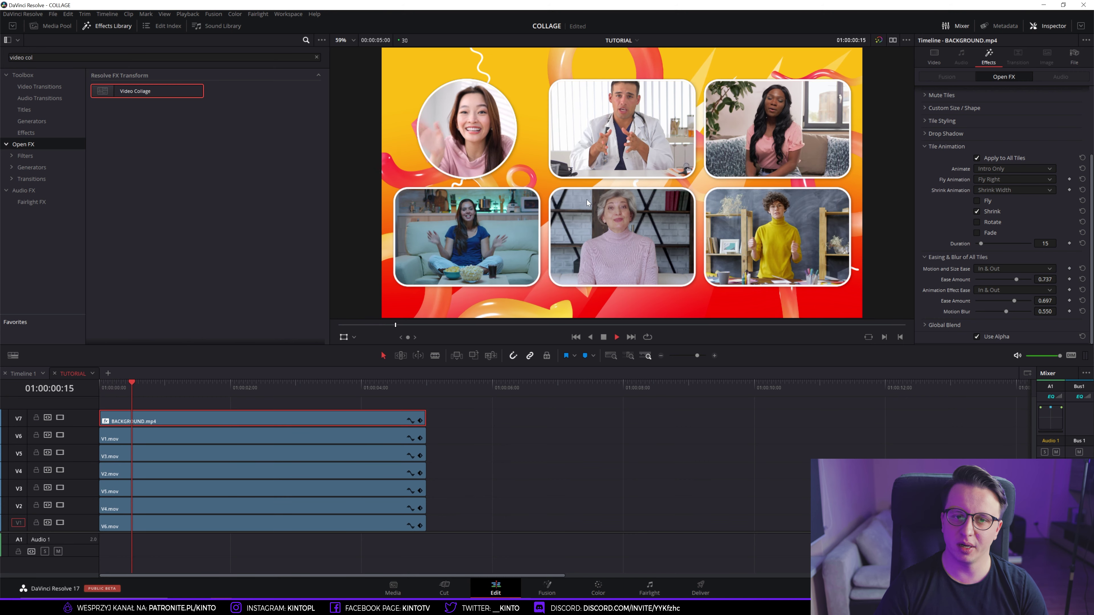
{"action": "key", "text": "space"}
{"action": "left_click", "coordinate": [122, 386]}
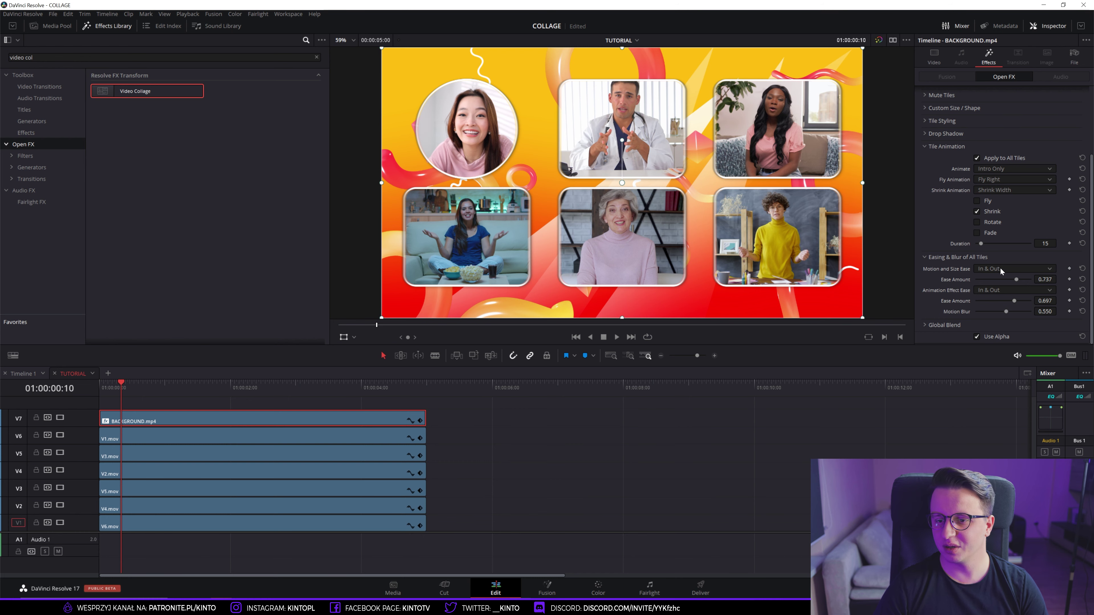
{"action": "left_click", "coordinate": [991, 168]}
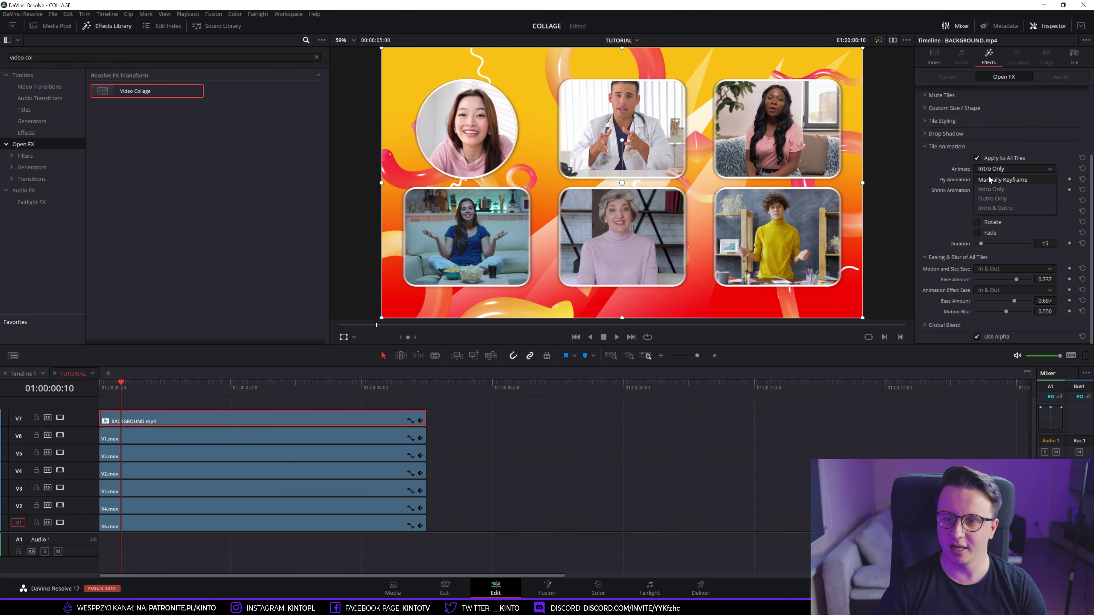
Set Animate to Manually Keyframe and collapse the Tile Animation and Easing & Blur sections.
{"action": "left_click", "coordinate": [1000, 200]}
{"action": "left_click", "coordinate": [924, 157]}
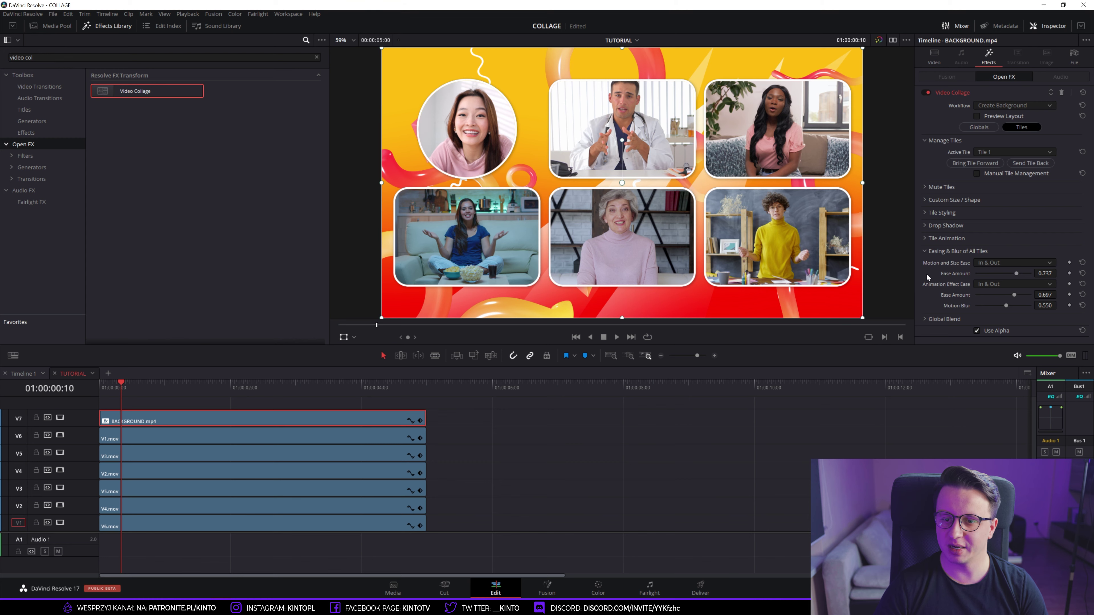
{"action": "left_click", "coordinate": [925, 250]}
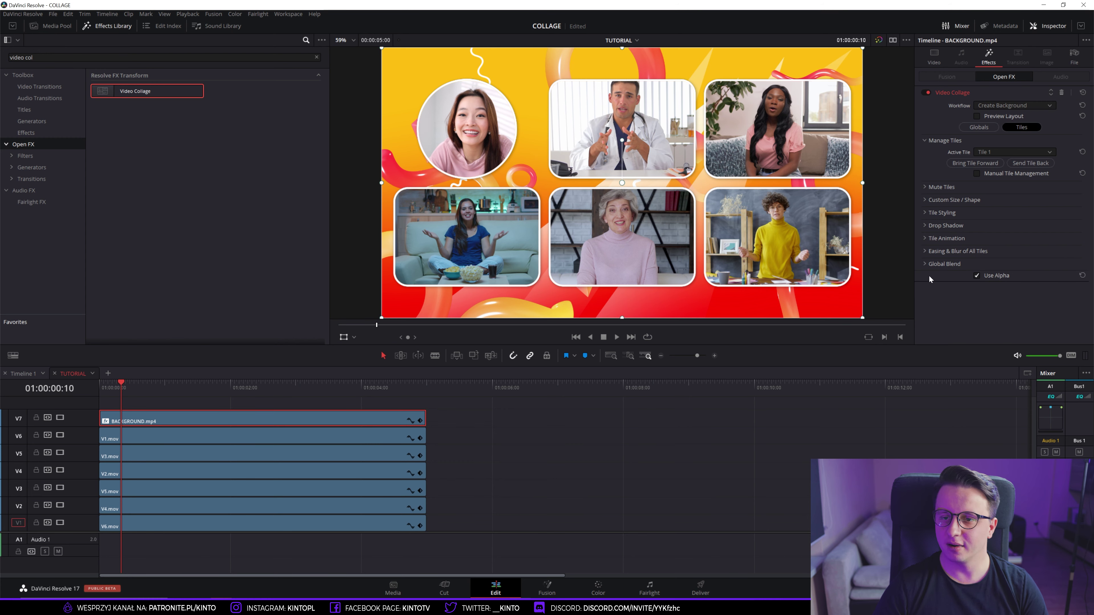
Show the global 3-column, 2-row Layout, play the collage, and hide the transform handles.
{"action": "left_click", "coordinate": [973, 128]}
{"action": "key", "text": "space"}
{"action": "left_click", "coordinate": [614, 394]}
{"action": "left_click", "coordinate": [274, 396]}
{"action": "left_click", "coordinate": [344, 338]}
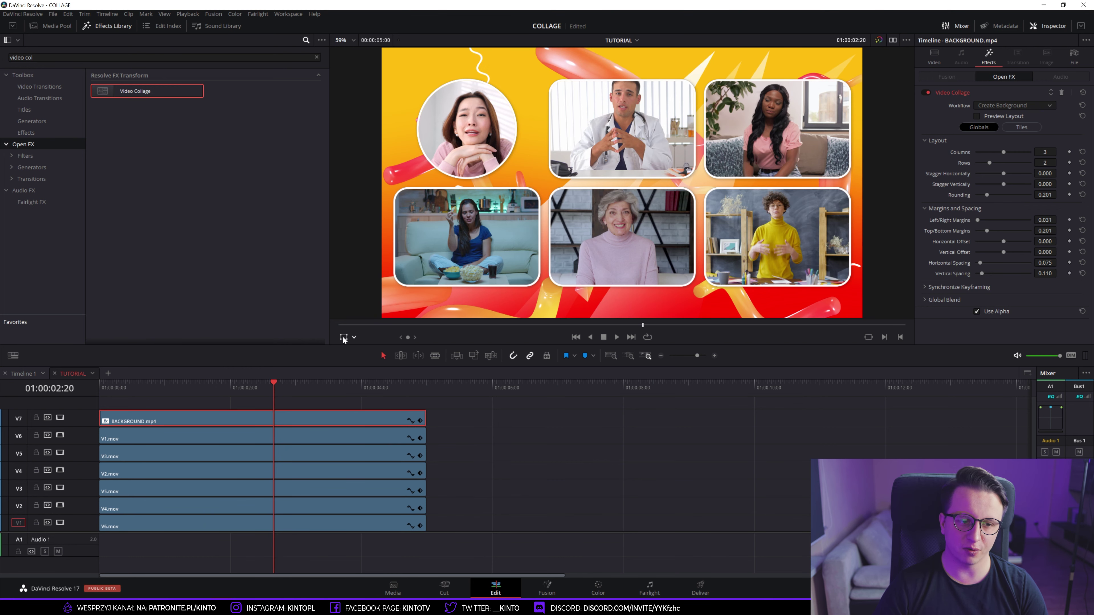
Move the playhead to an earlier collage frame and save the COLLAGE project with Ctrl+S.
{"action": "left_click", "coordinate": [191, 388]}
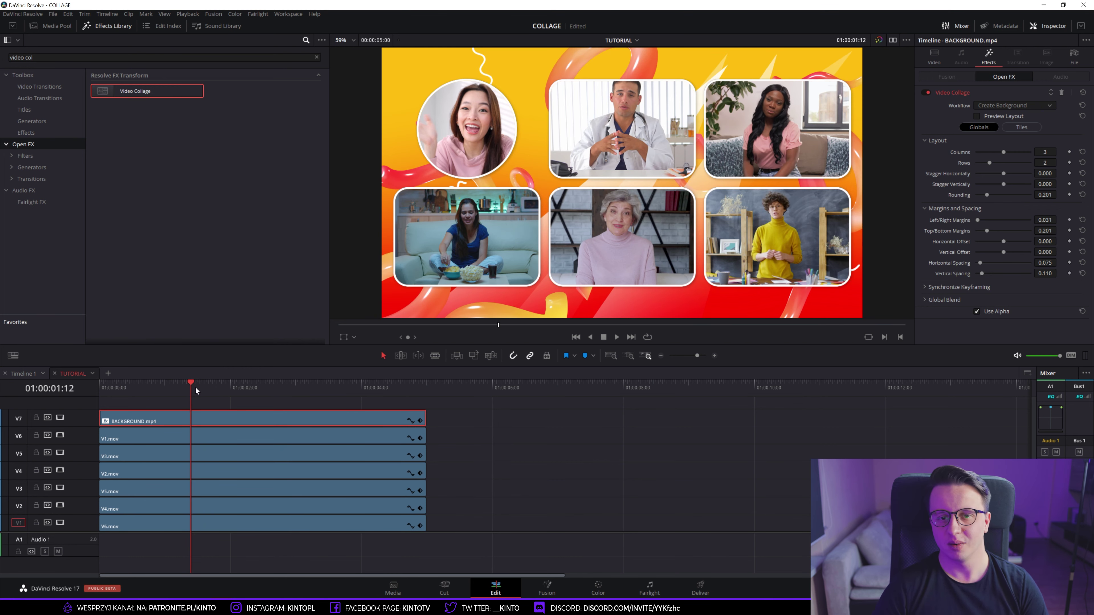
{"action": "key", "text": "ctrl+s"}
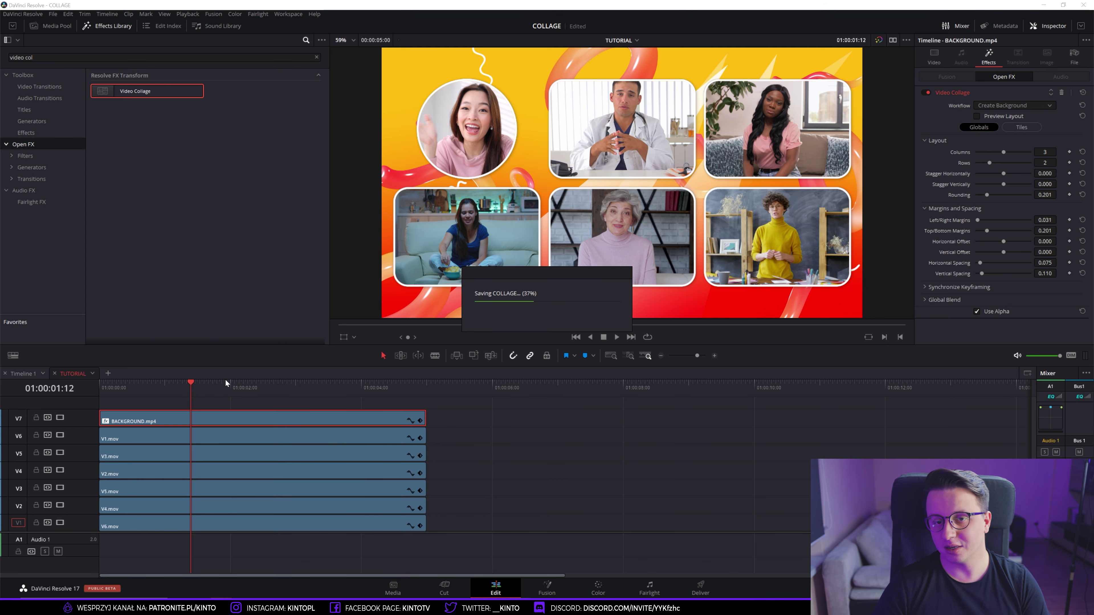